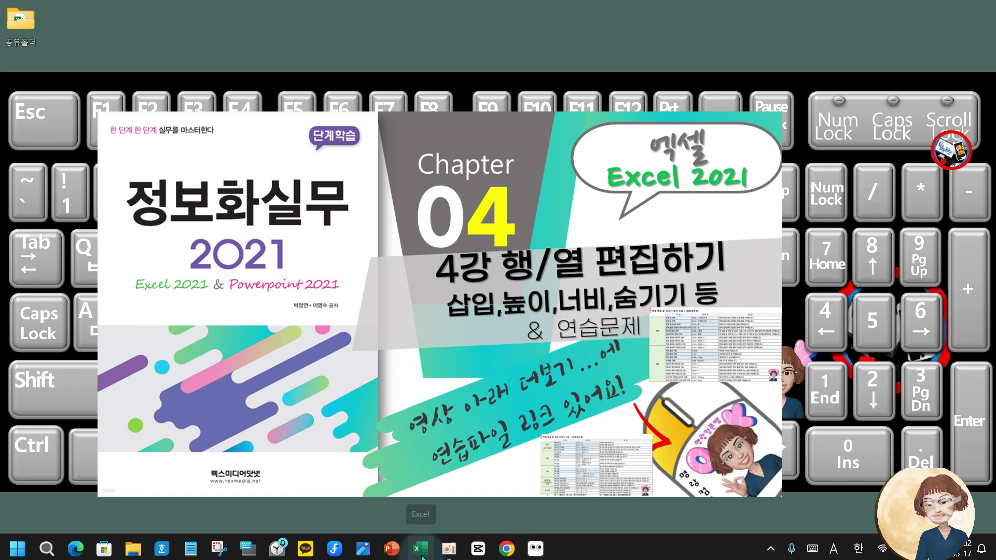
Launch Excel from the taskbar and create a new blank workbook, 통합 문서1.
click(422, 557)
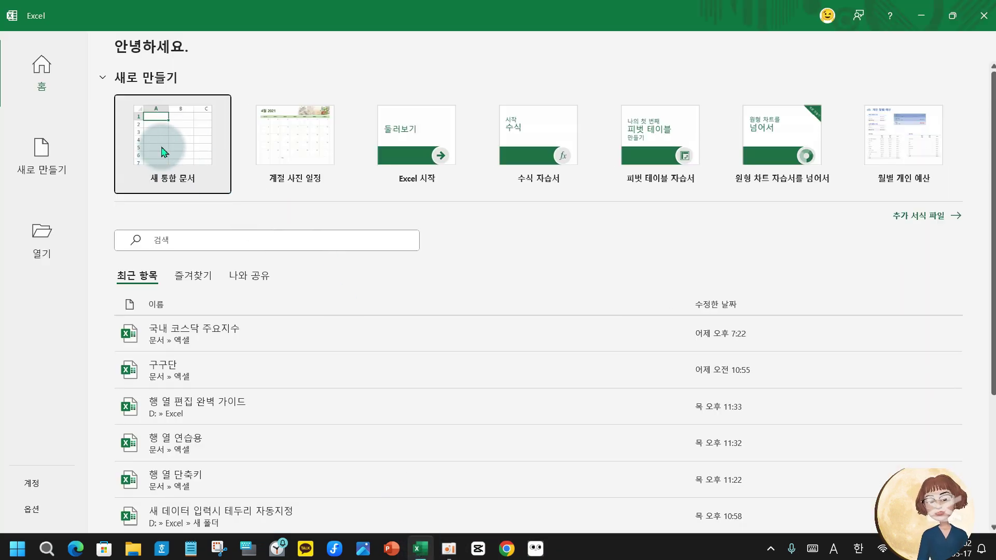
click(158, 131)
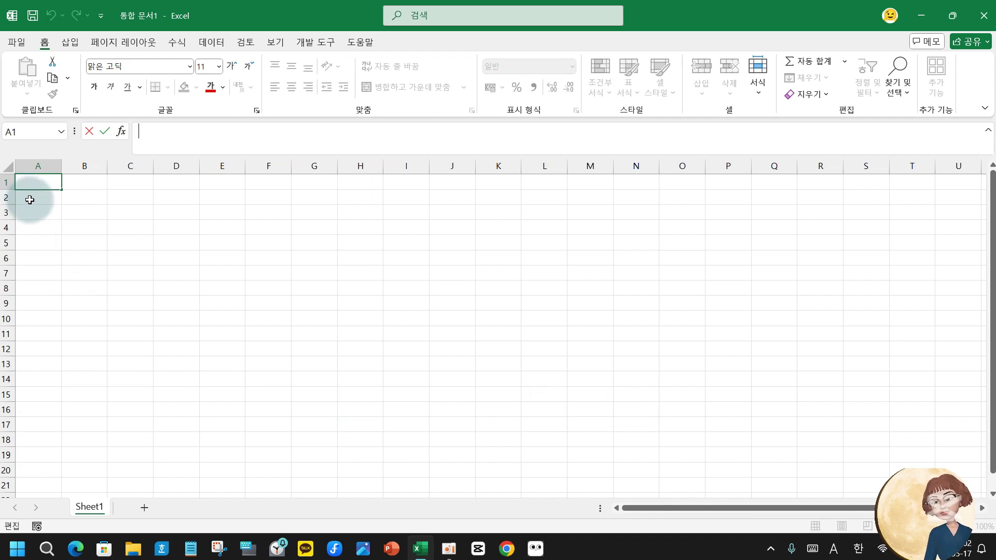
click(29, 200)
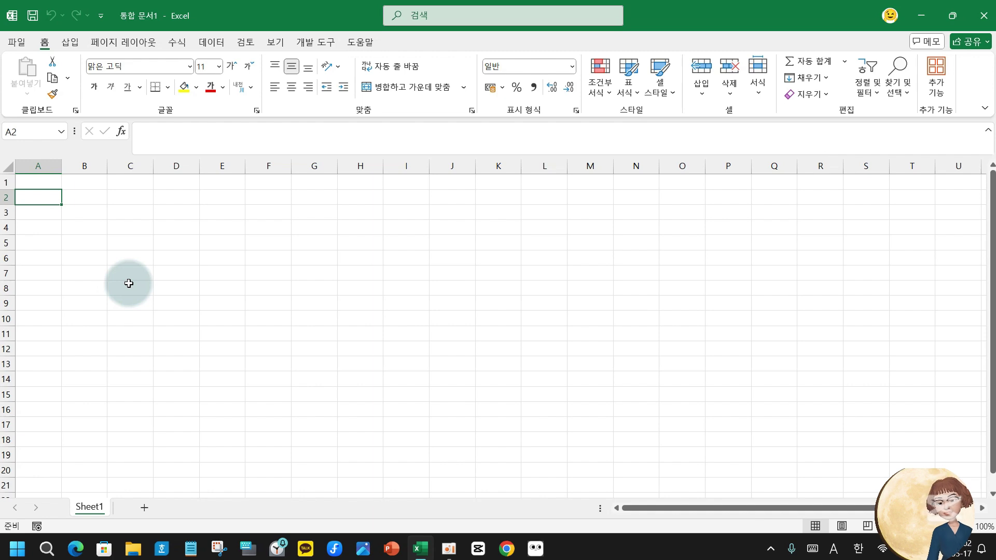
text(d)
key(BackSpace)
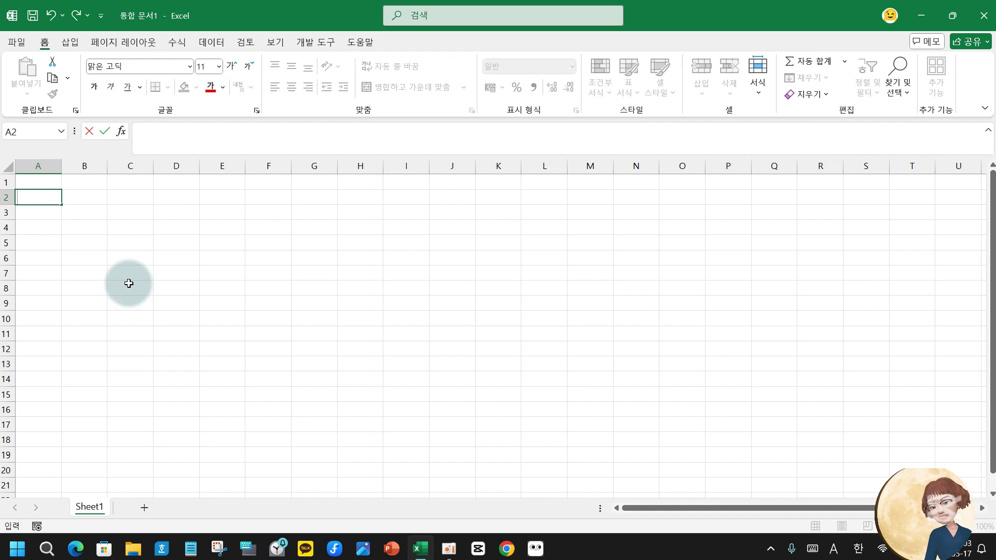
Enter the title 여름학기 강좌 안내 in A2 and headers 강좌명, 강사명, 수강인원, 수강장소 in A4:D4.
text(여름하)
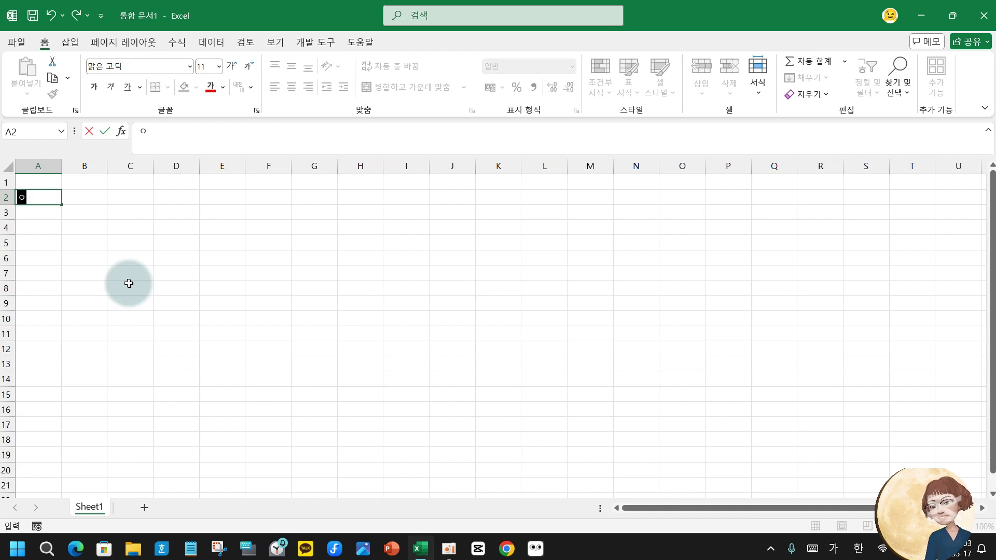
text(기)
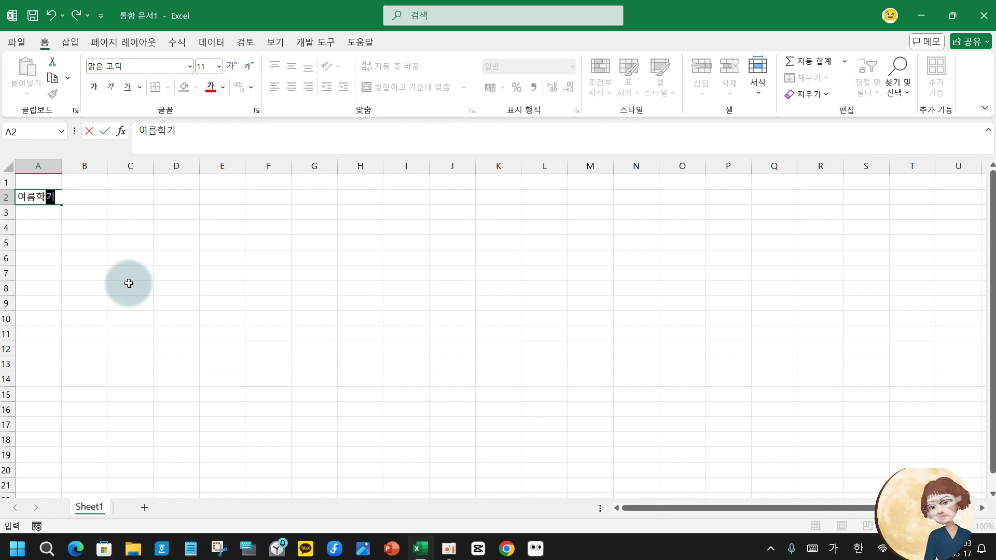
text( 강좌 안내)
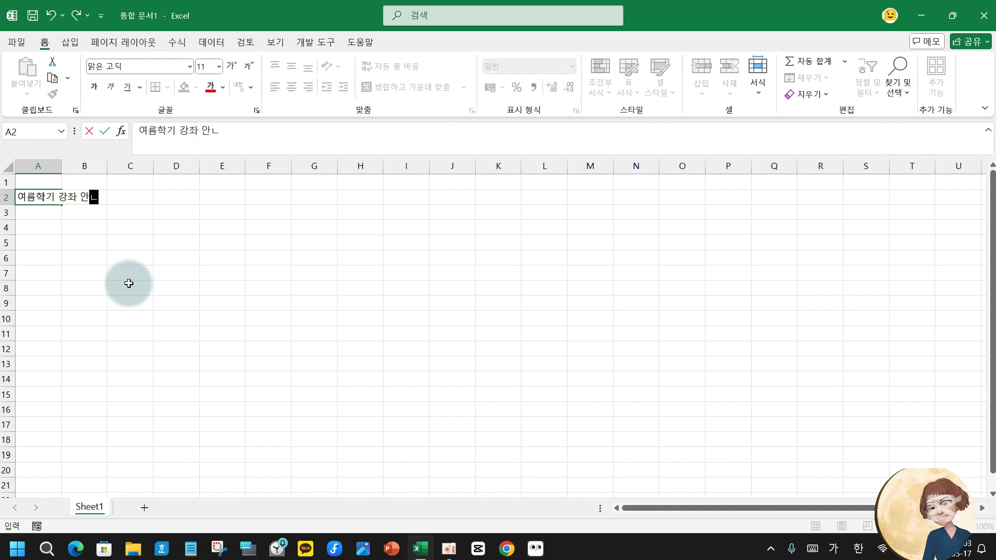
key(Return)
key(Return)
text(강좌명)
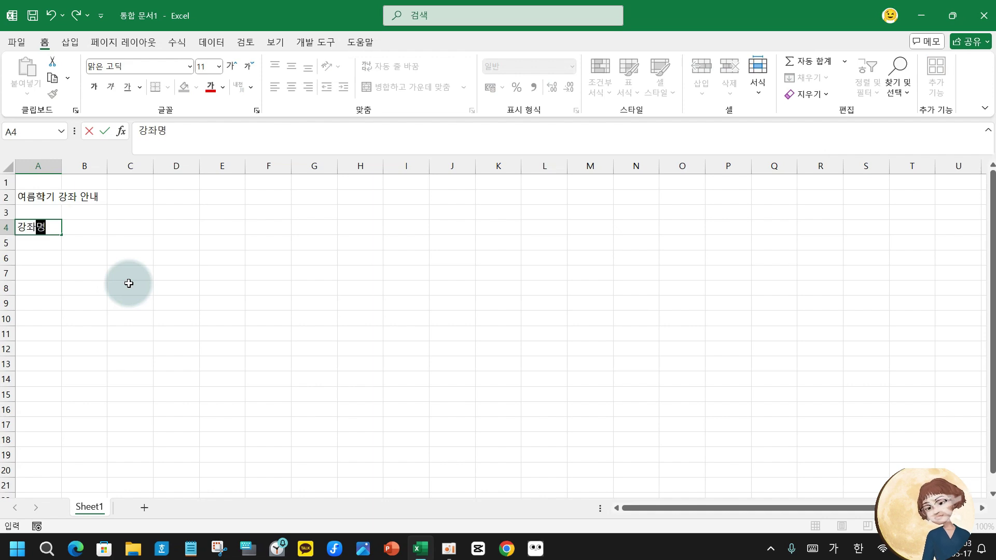
key(Tab)
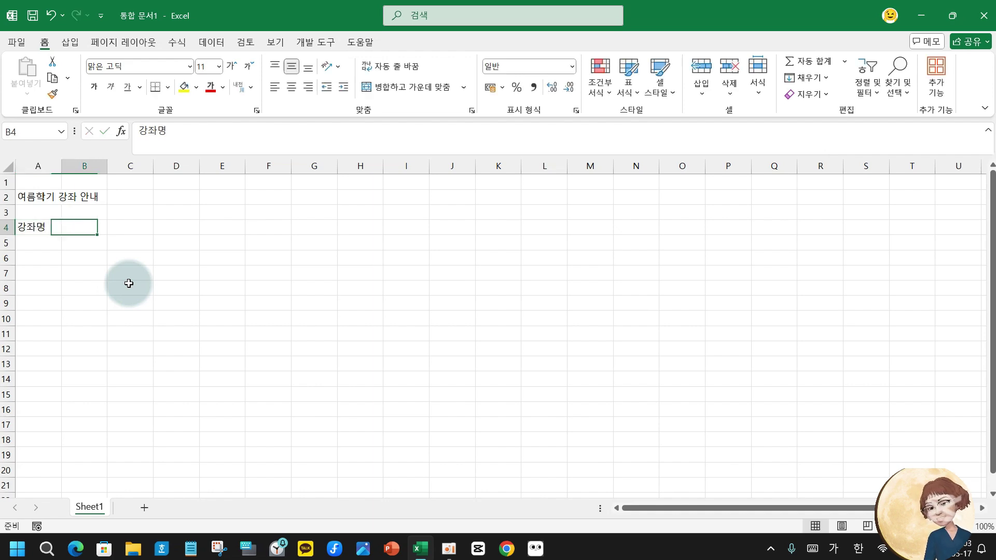
text(강자ㅅ)
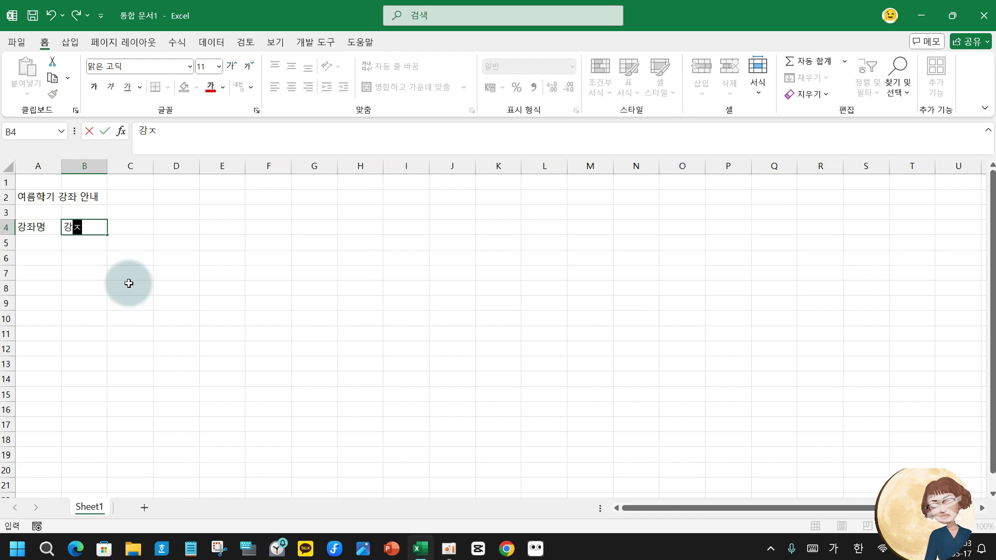
key(BackSpace)
key(BackSpace)
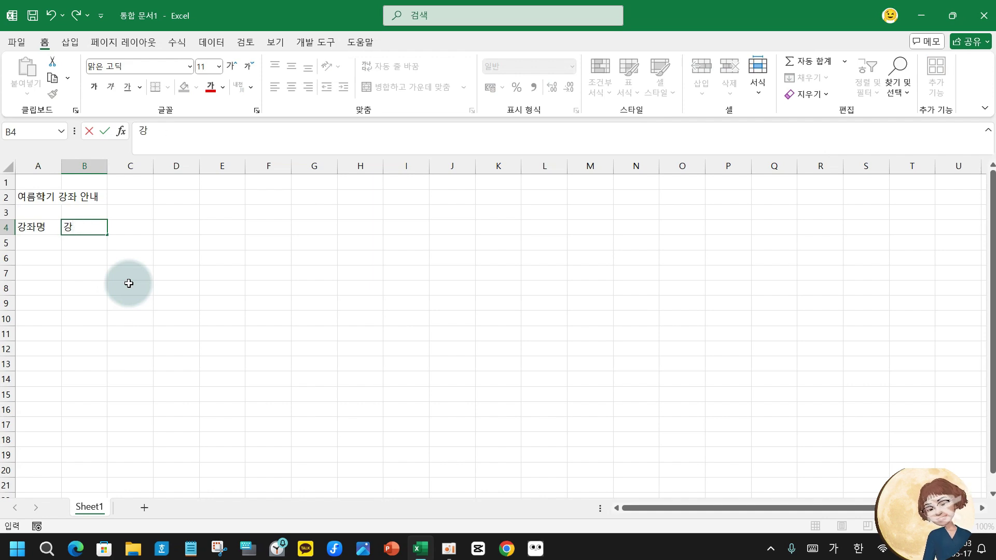
text(사명)
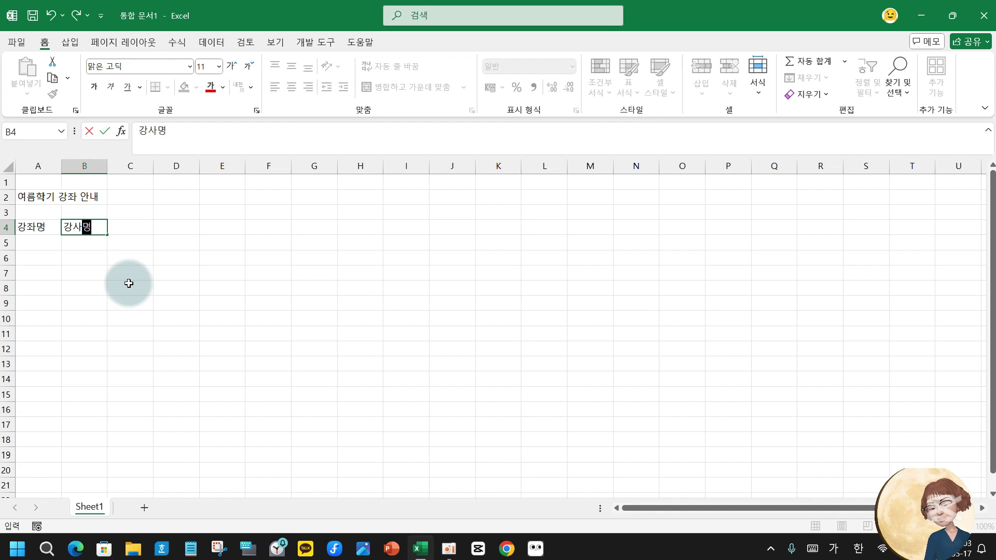
key(Tab)
text(수강)
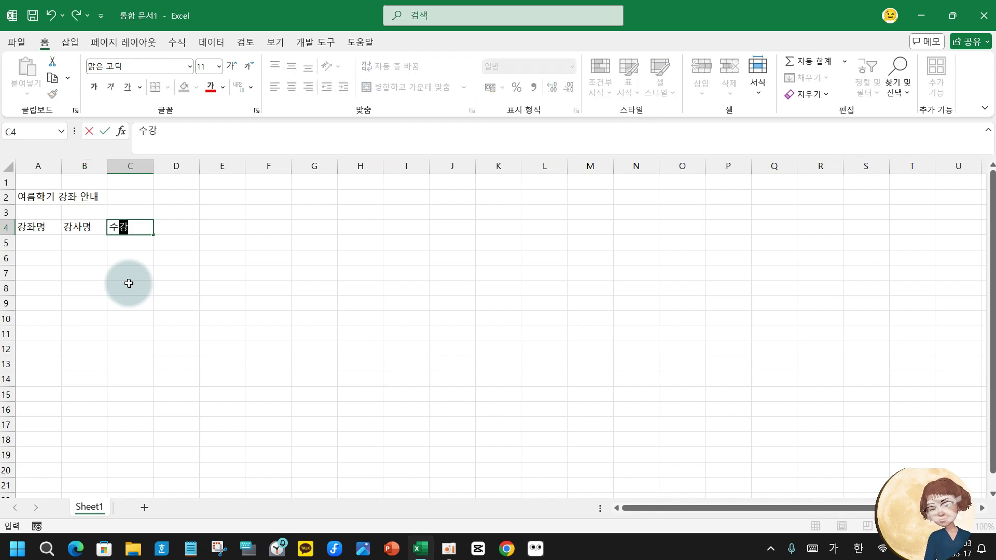
text(인워ㄴ)
key(Tab)
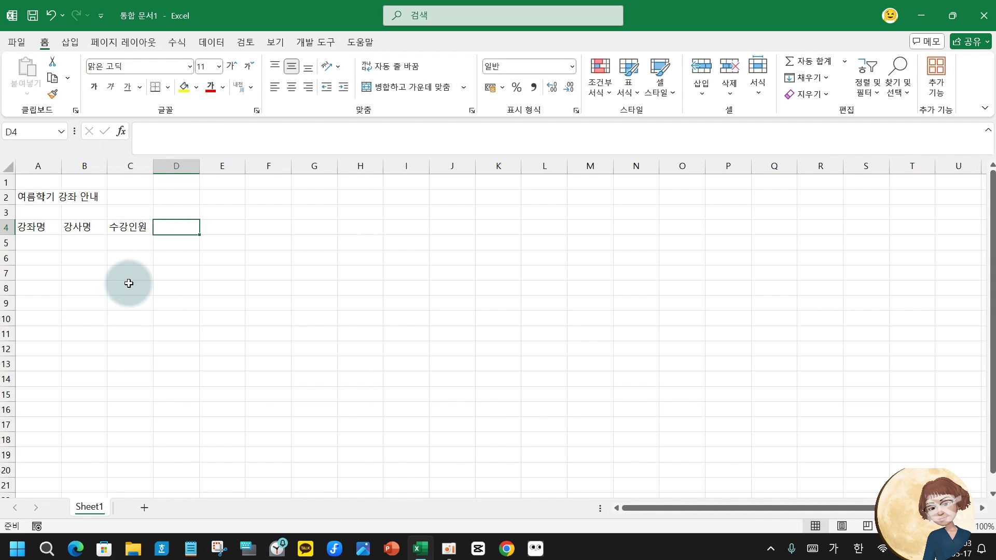
text(수강장소)
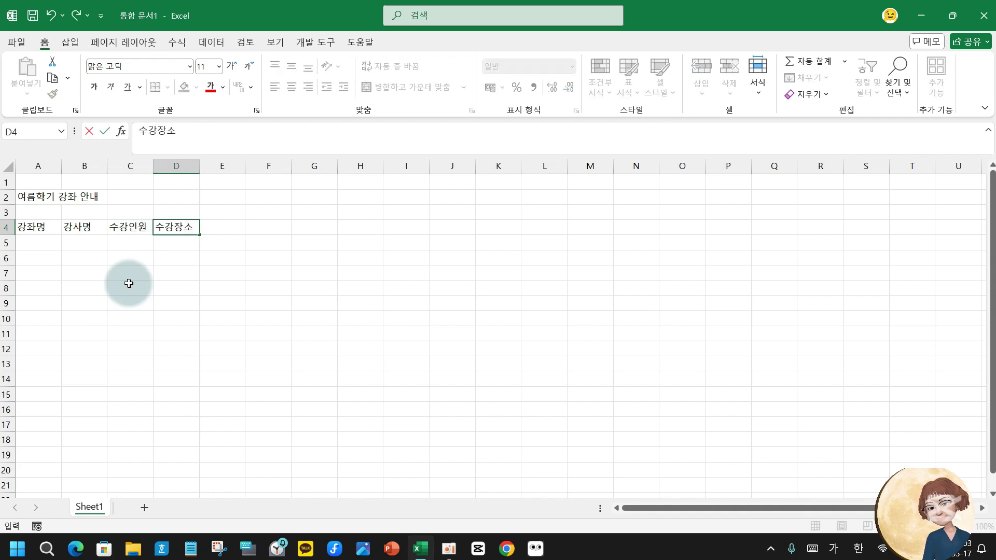
Enter the 펠트 course row with its instructor, 38 enrolled and room 1강의실.
key(Return)
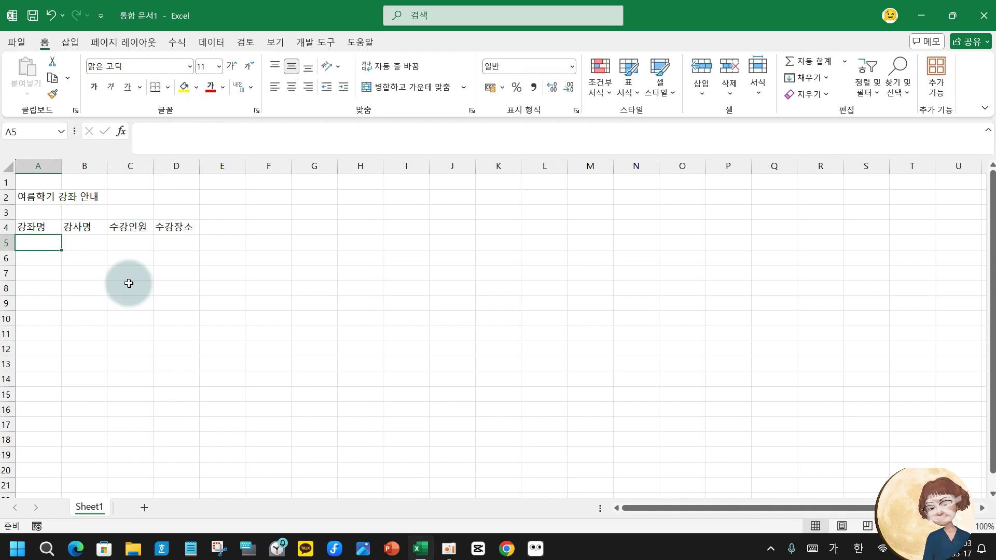
text(펠트)
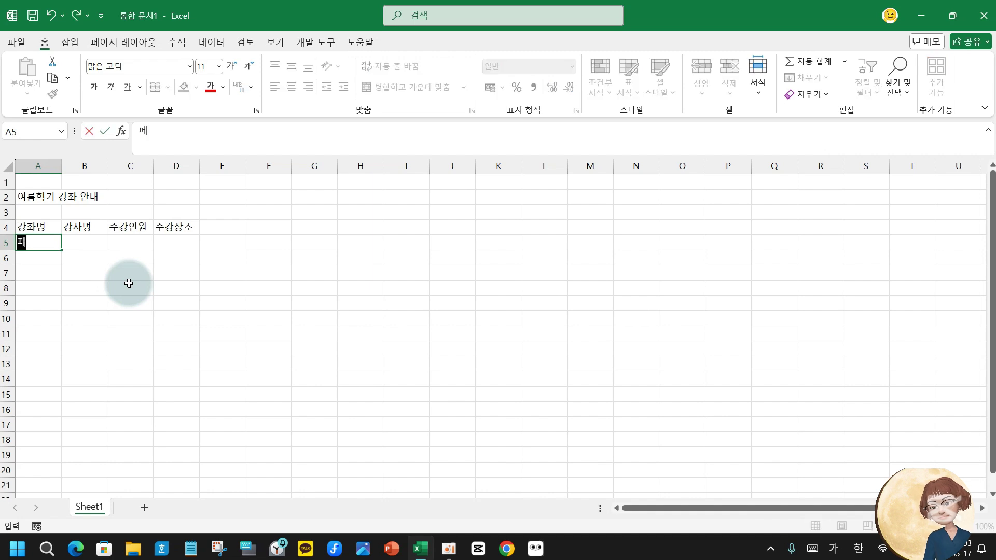
key(Tab)
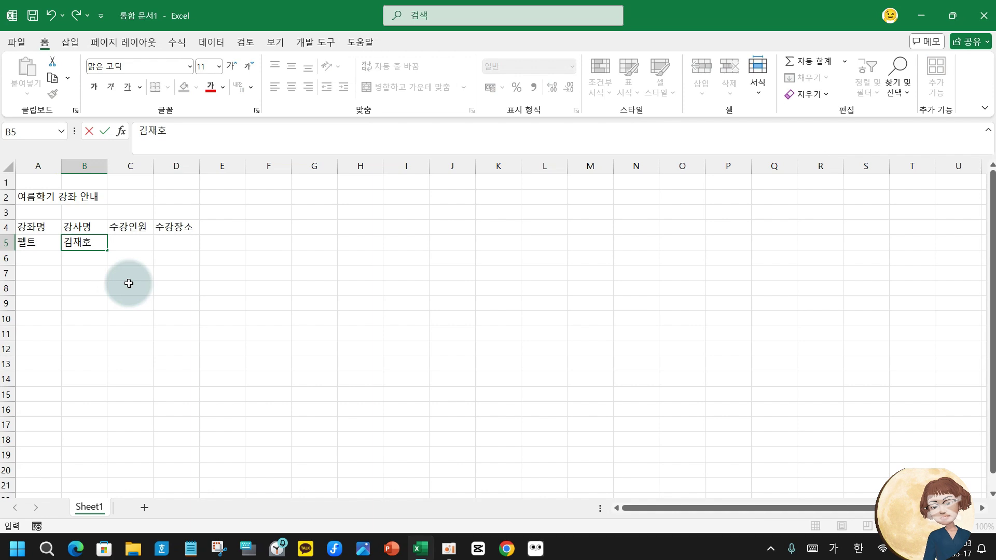
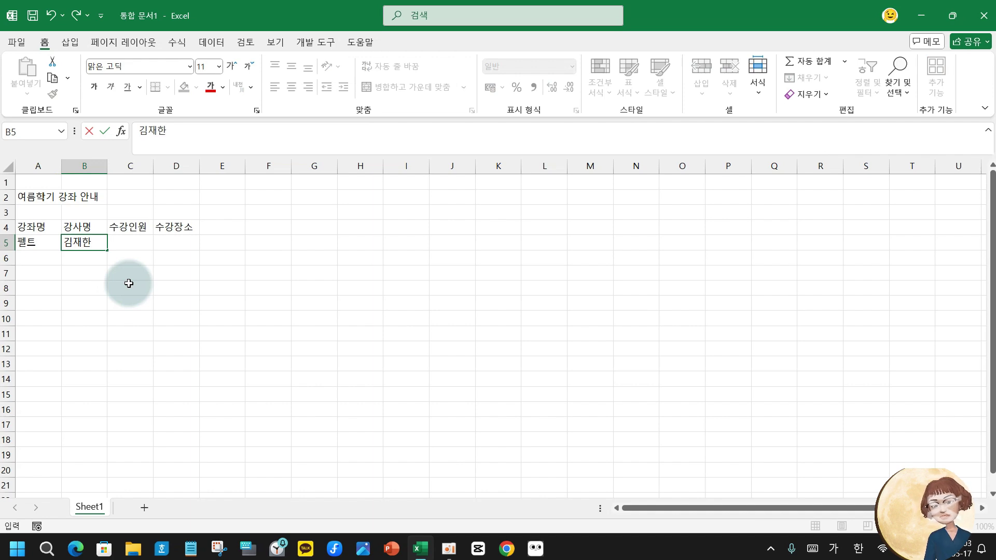
key(Tab)
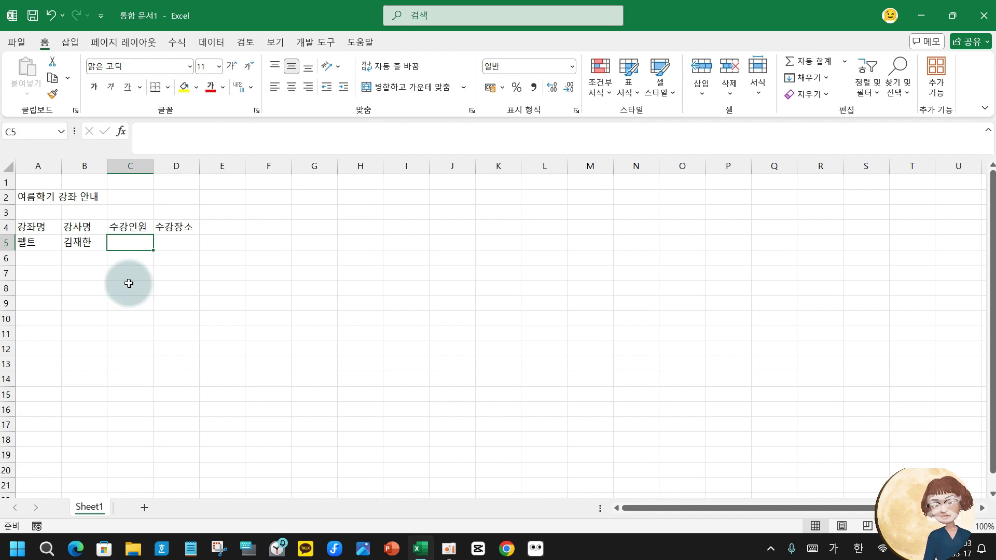
text(38)
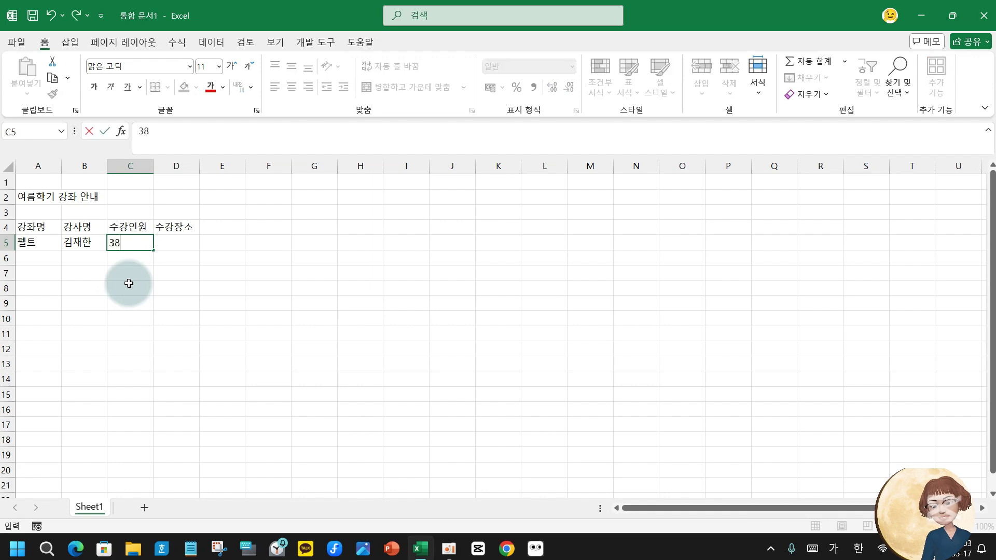
key(Tab)
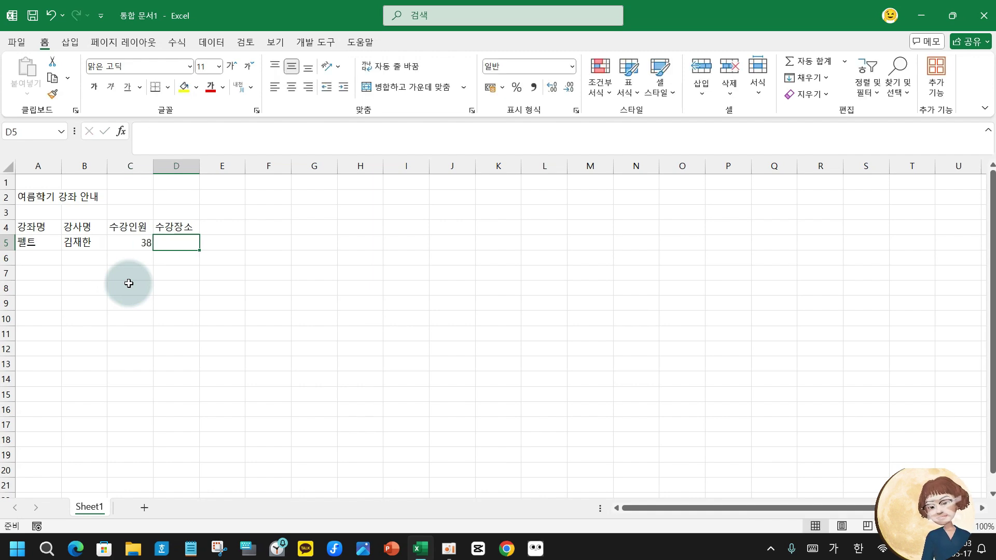
text(1강의시)
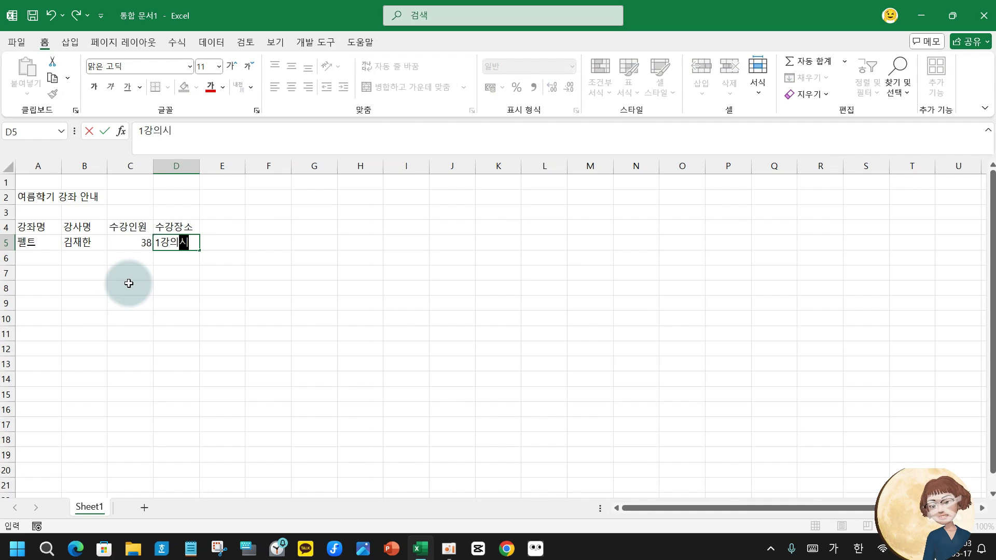
text(ㄹ)
key(Return)
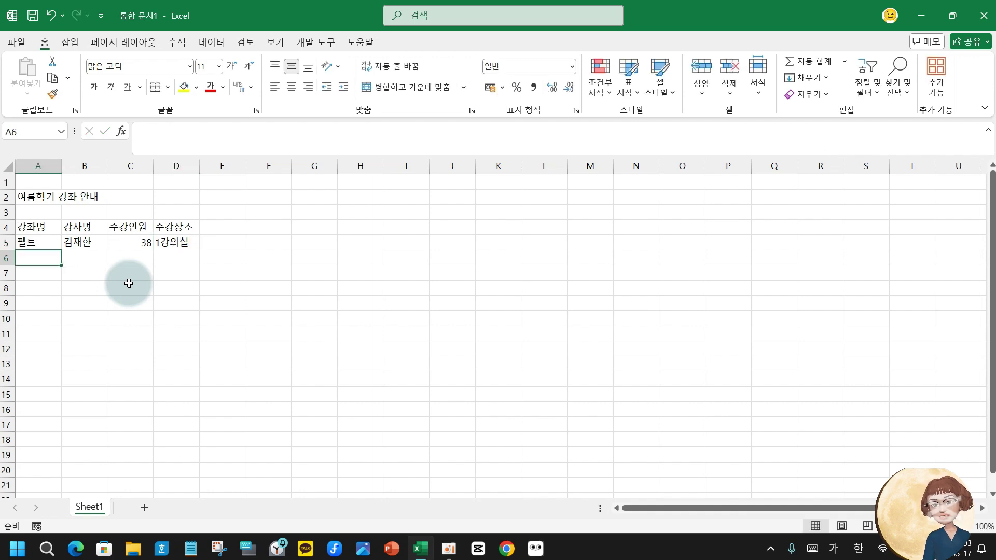
Enter the 수지침 course row with its instructor, 49 enrolled and room 2강의실.
text(수치)
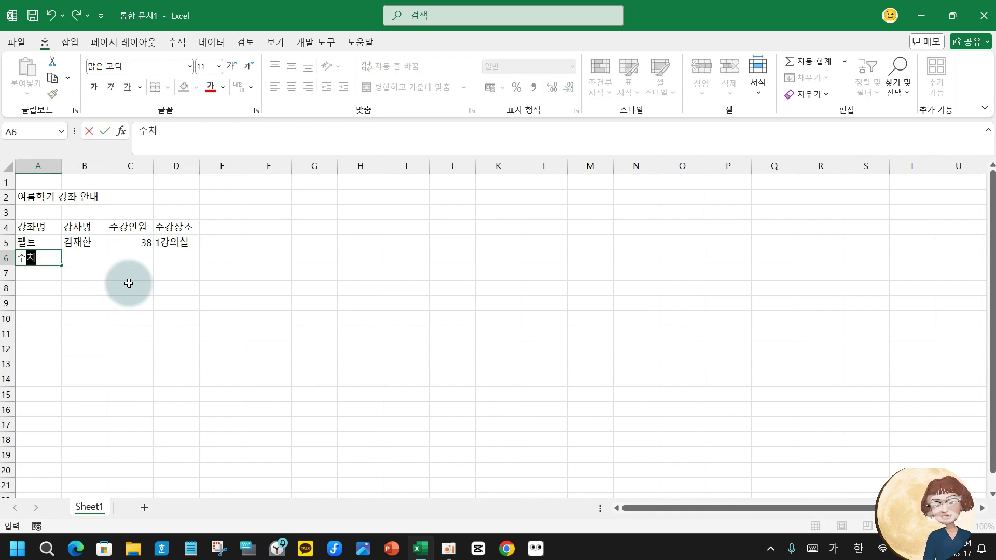
key(BackSpace)
key(BackSpace)
text(지)
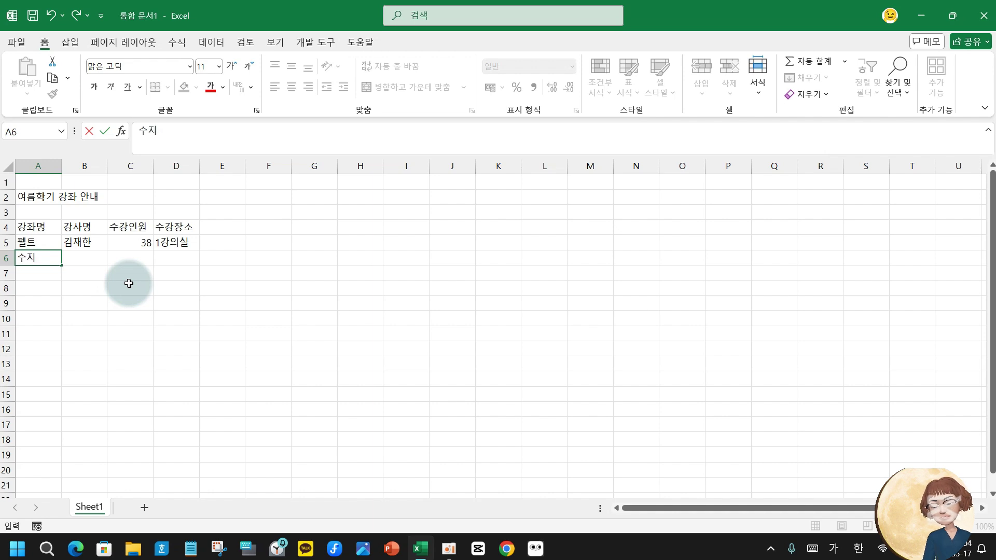
text(침)
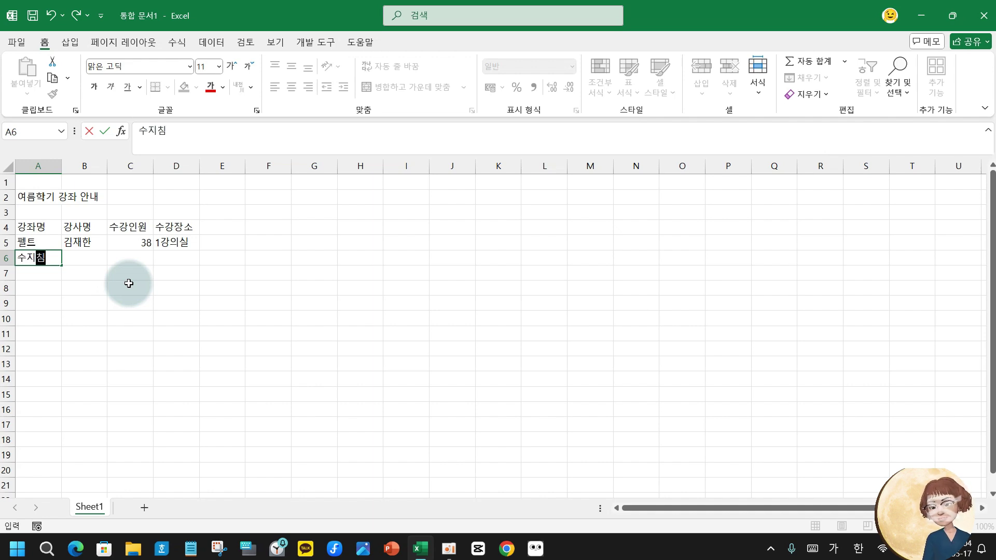
key(Tab)
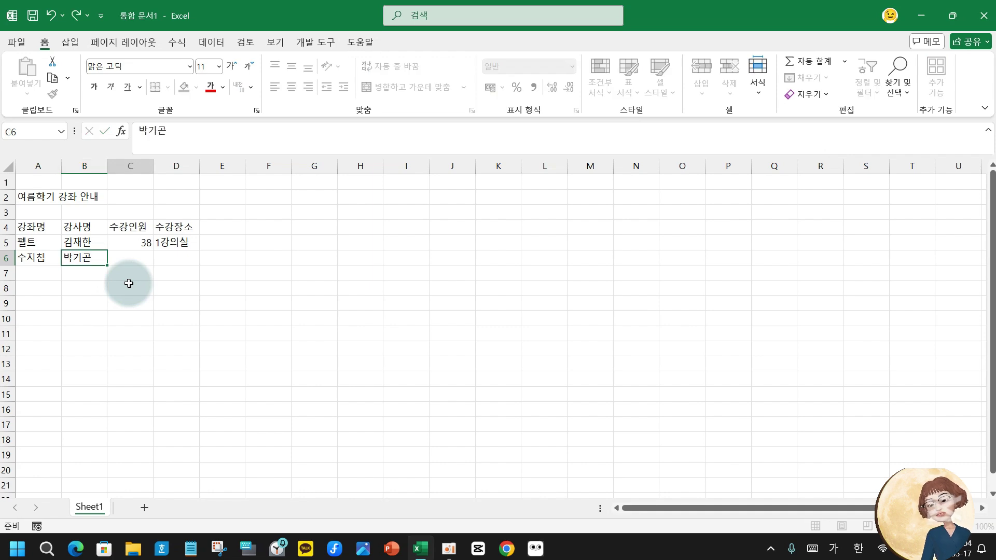
key(Tab)
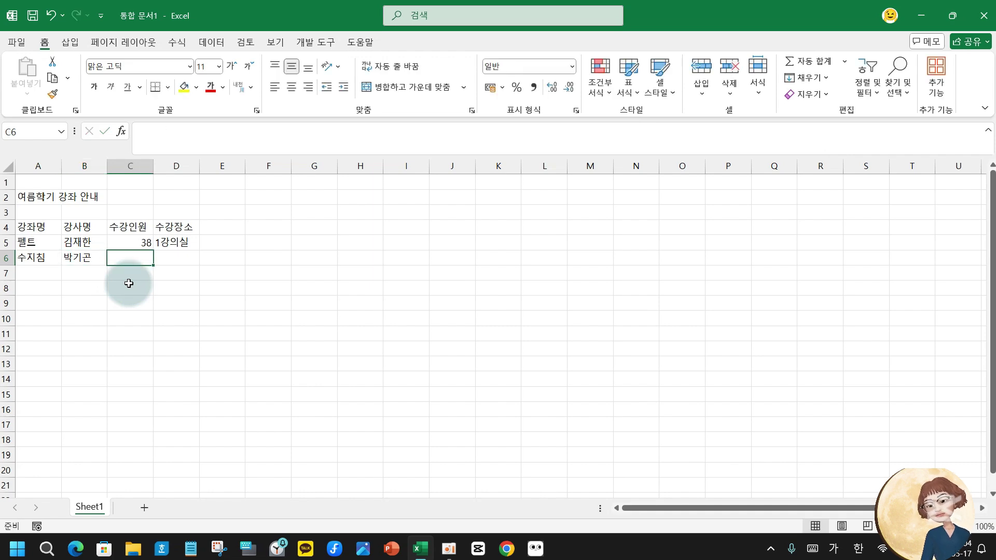
text(49)
key(Tab)
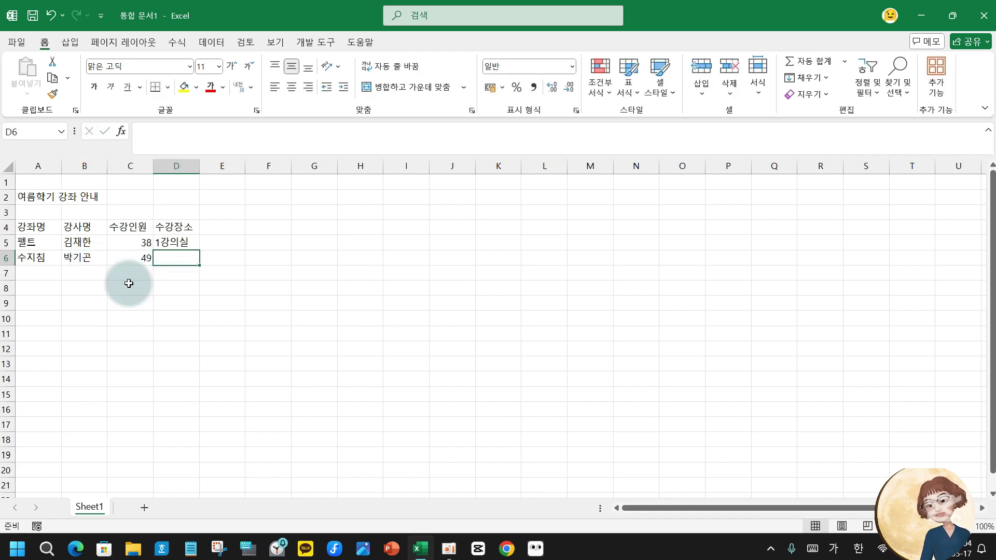
text(2강의시)
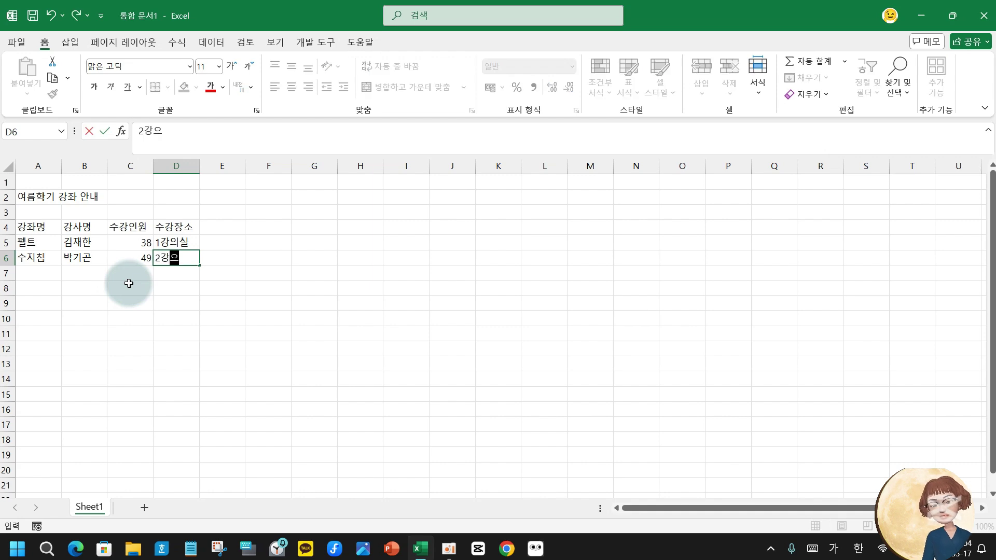
text(ㄹ)
key(Return)
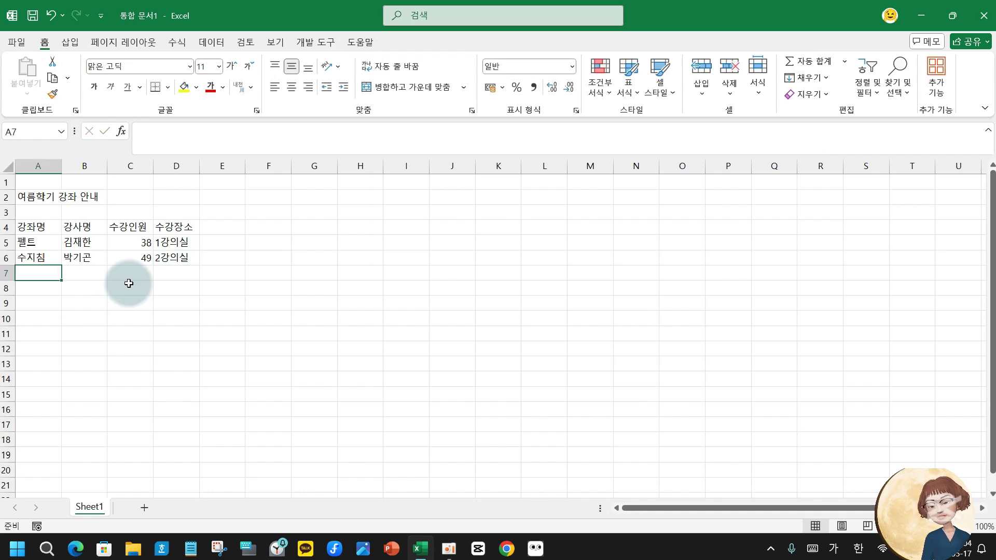
Enter the 실용영어 course row with its instructor, 25 enrolled and room 3강의실.
text(실용영)
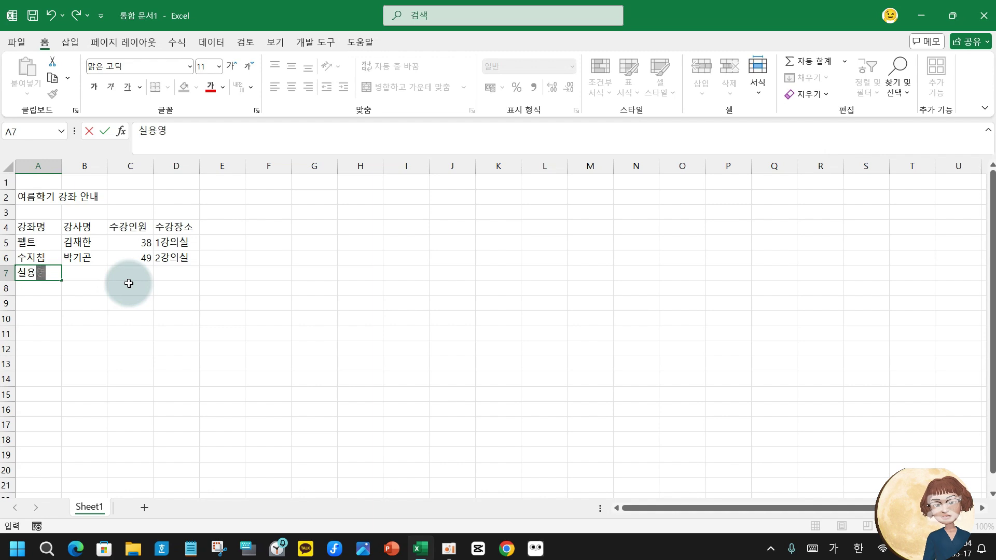
text(어)
key(Tab)
text(ㄱ)
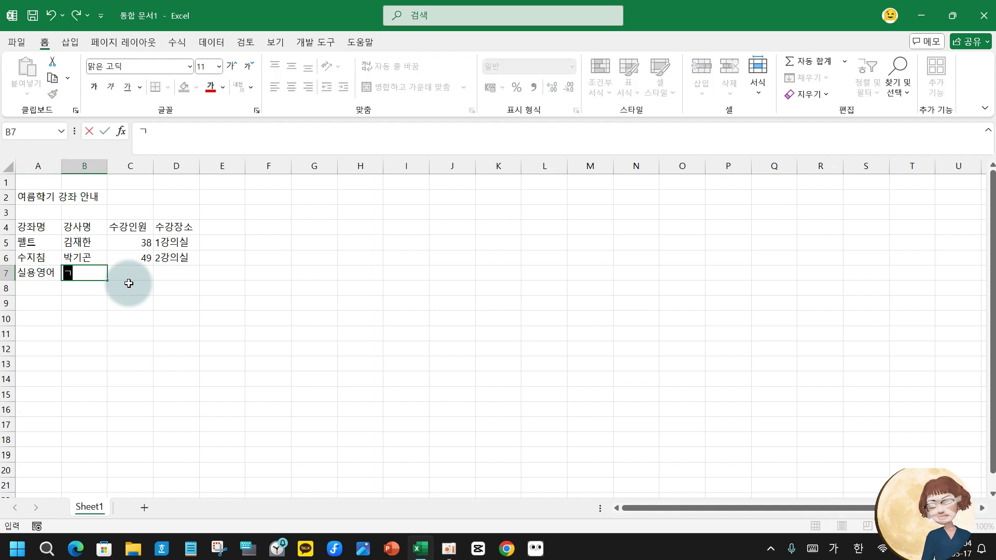
key(Tab)
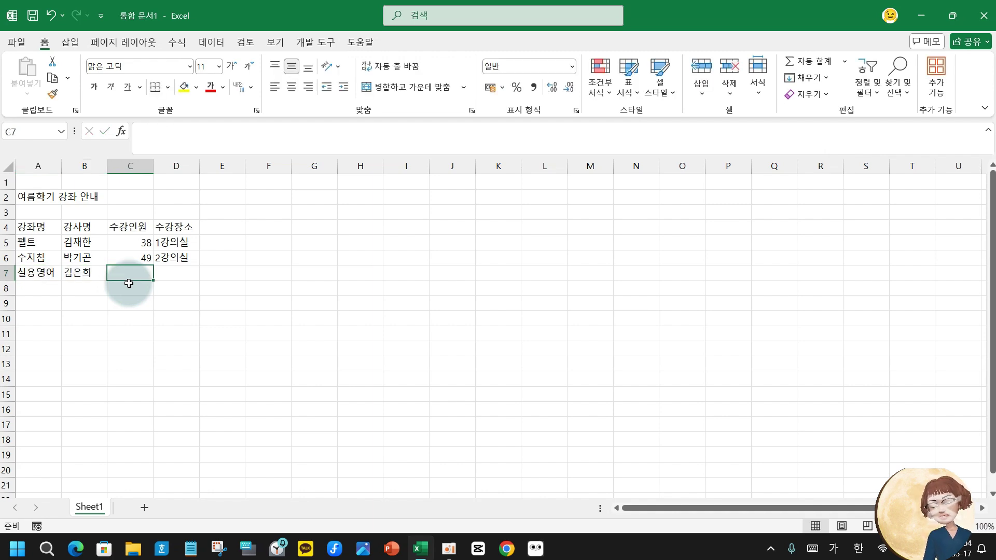
text(25)
key(Tab)
text(3)
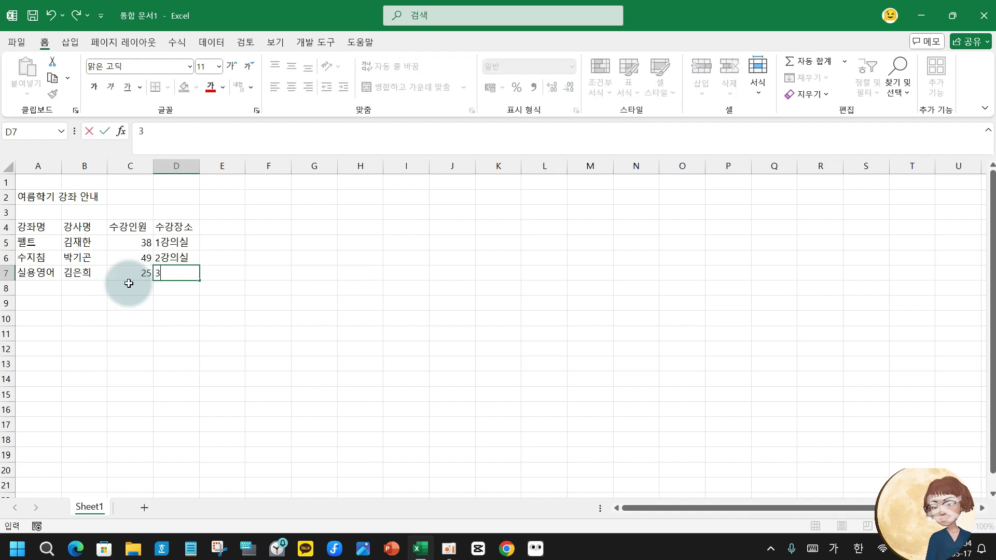
text(강의실)
key(Return)
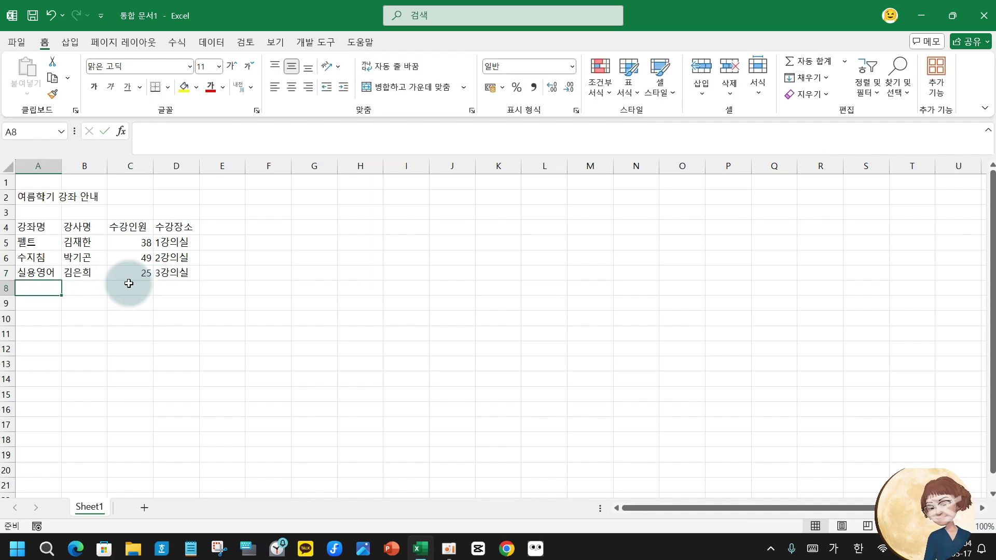
Enter the 홈패션 course row with its instructor and 28 enrolled, starting its room entry.
text(홈패션)
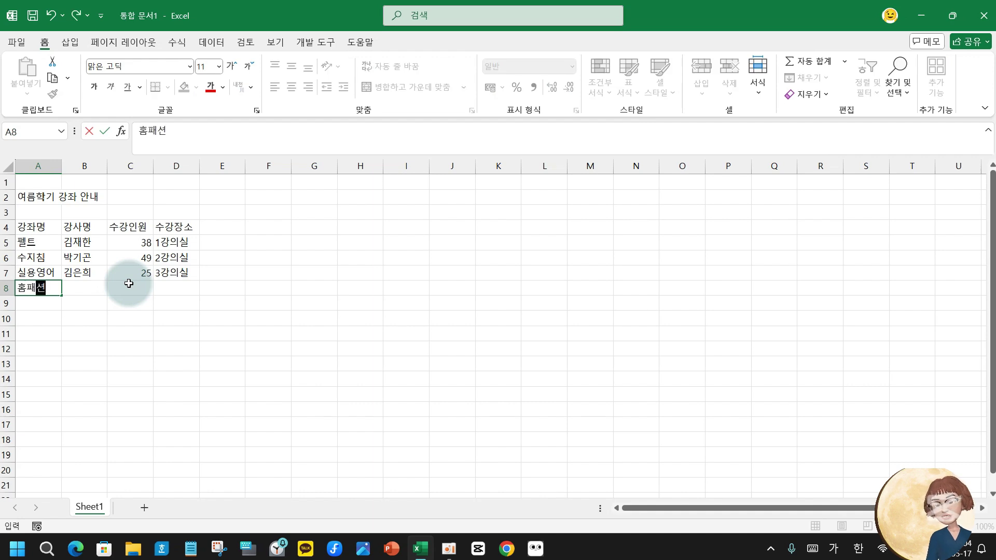
key(Tab)
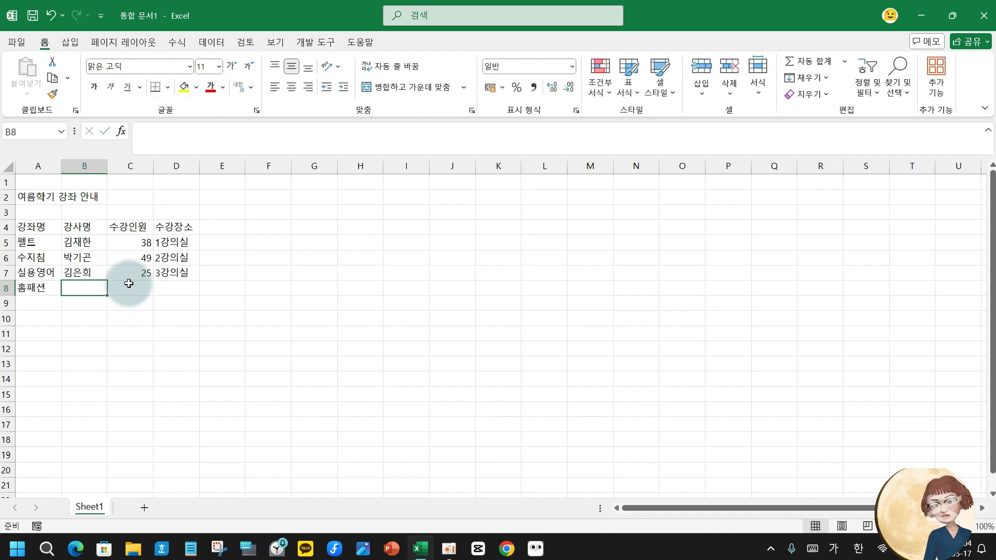
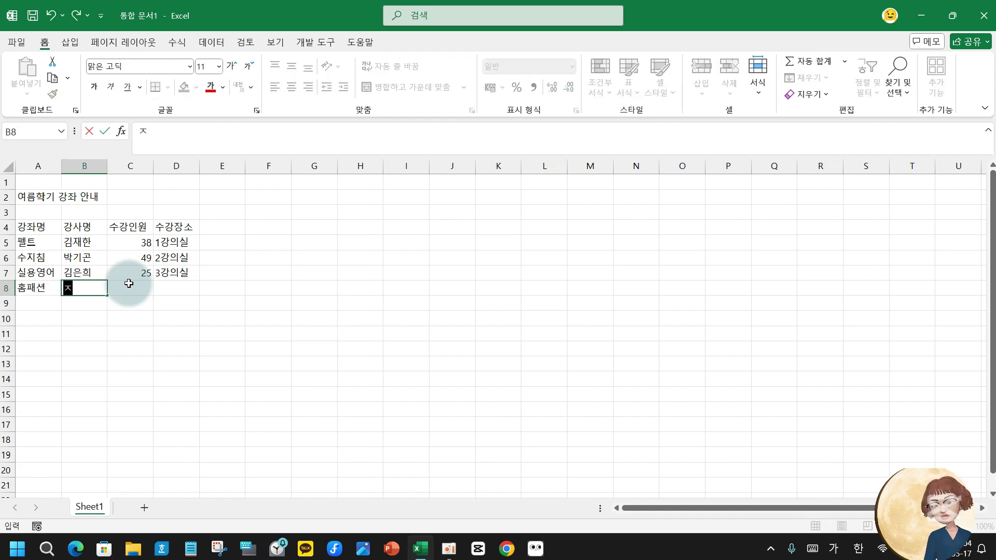
key(Tab)
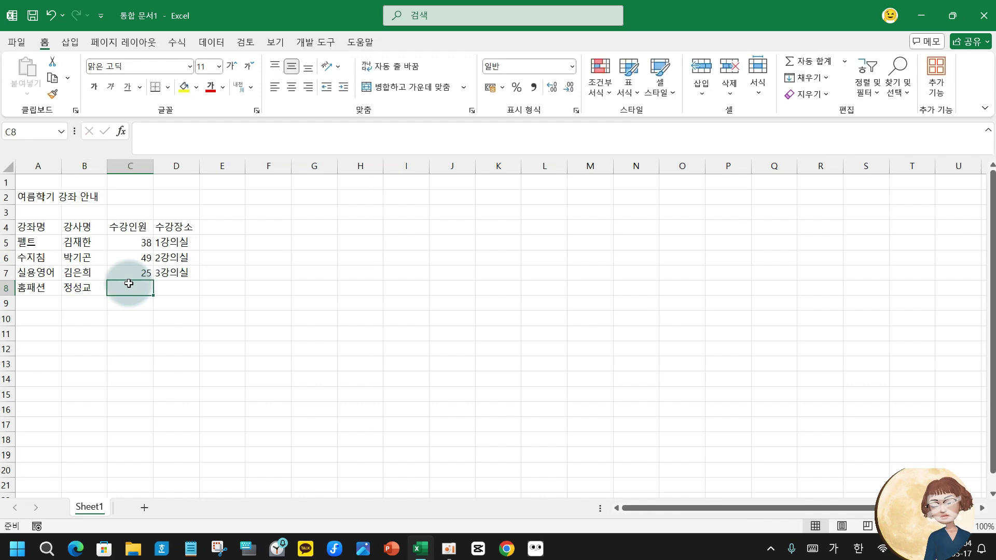
text(28)
key(Tab)
text(4)
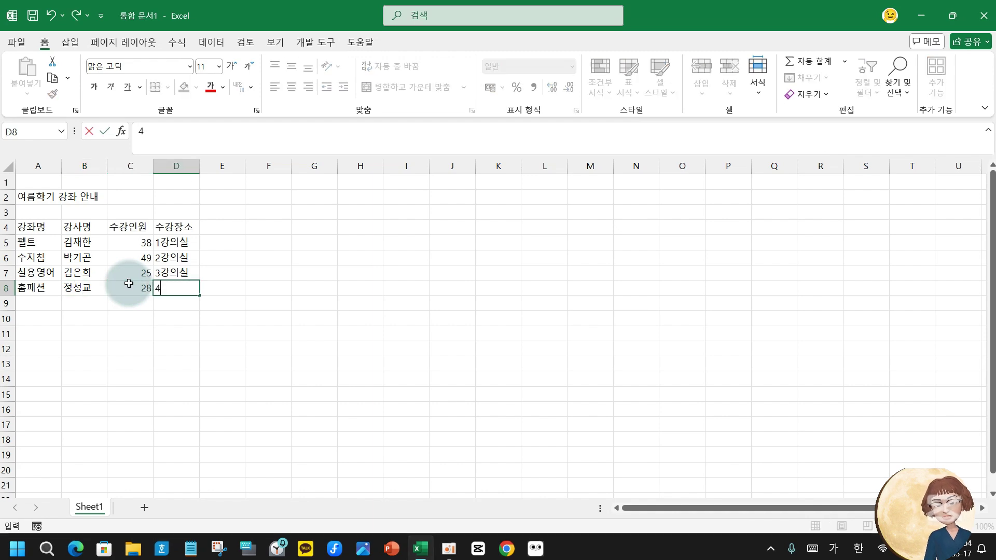
text(강ㅇ)
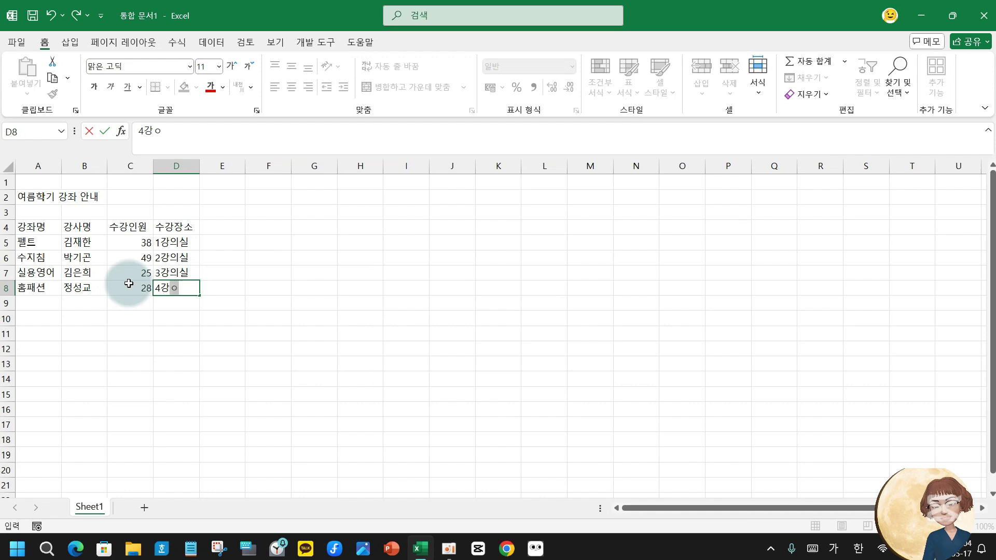
Move the 홈패션 cells A8:C8 onto row 7, replacing the 실용영어 row.
key(BackSpace)
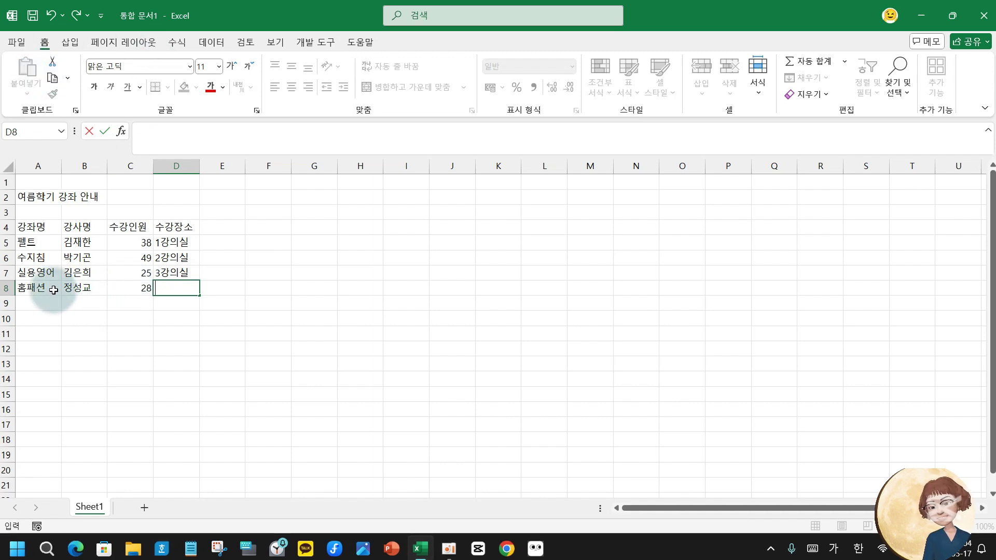
click(35, 285)
drag(36, 285, 137, 272)
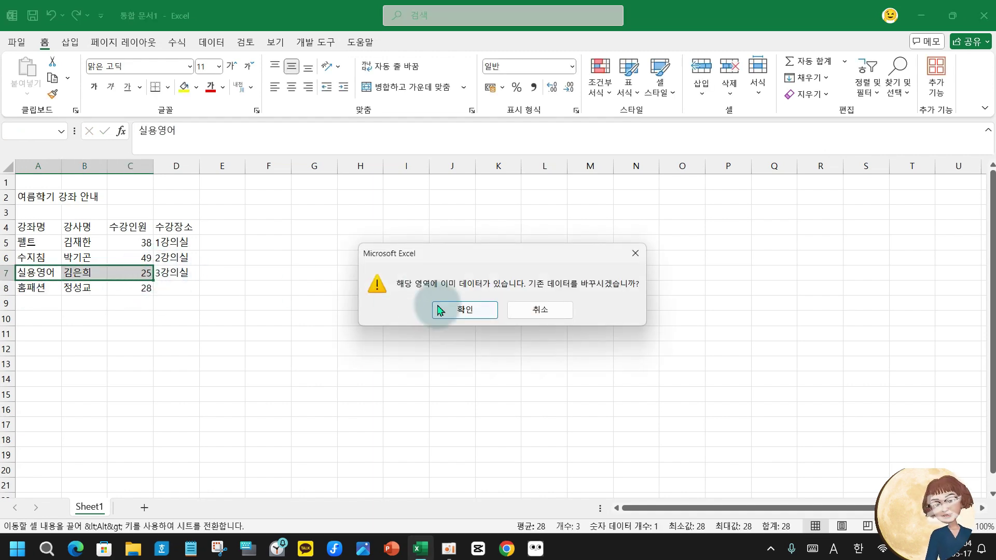
click(455, 310)
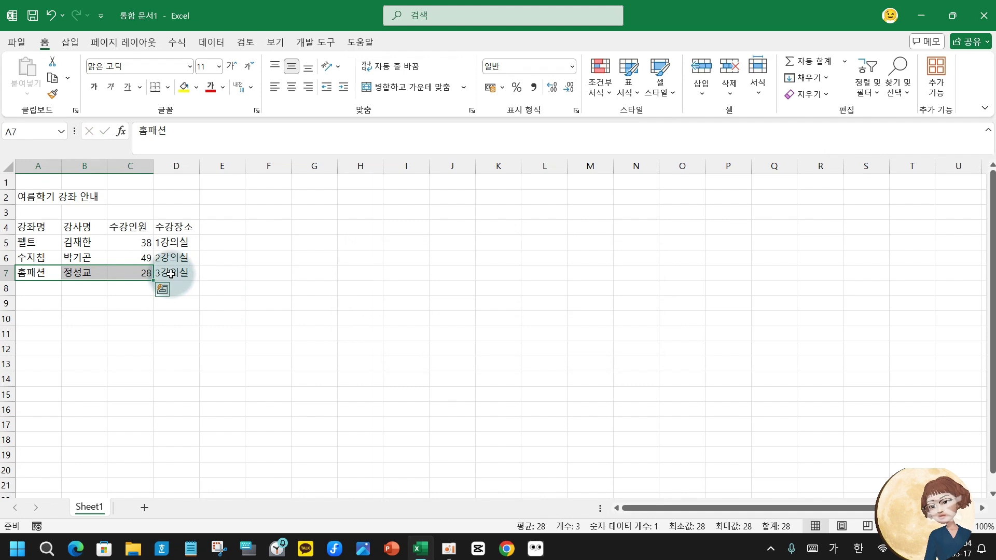
Change the room in D7 to 4강의실.
click(171, 274)
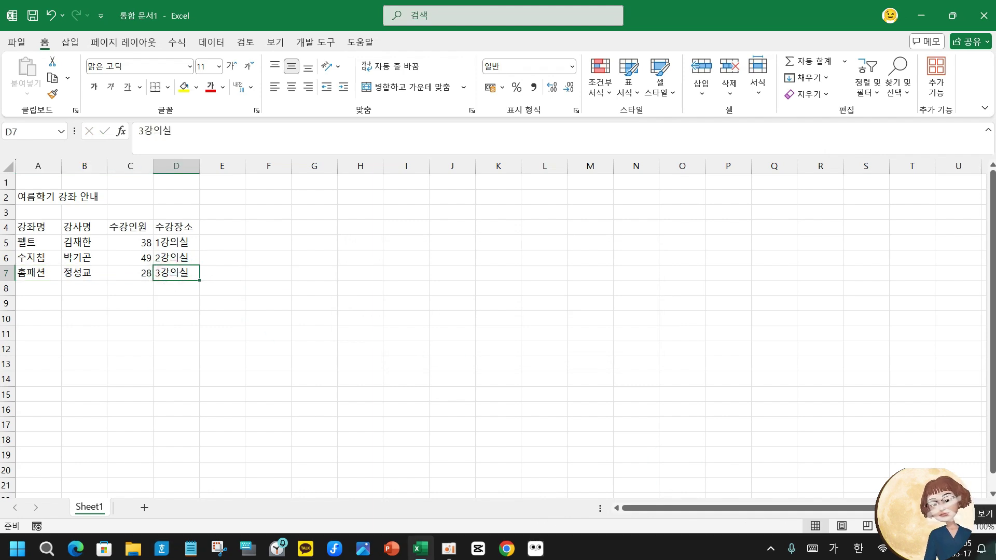
text(4강의실)
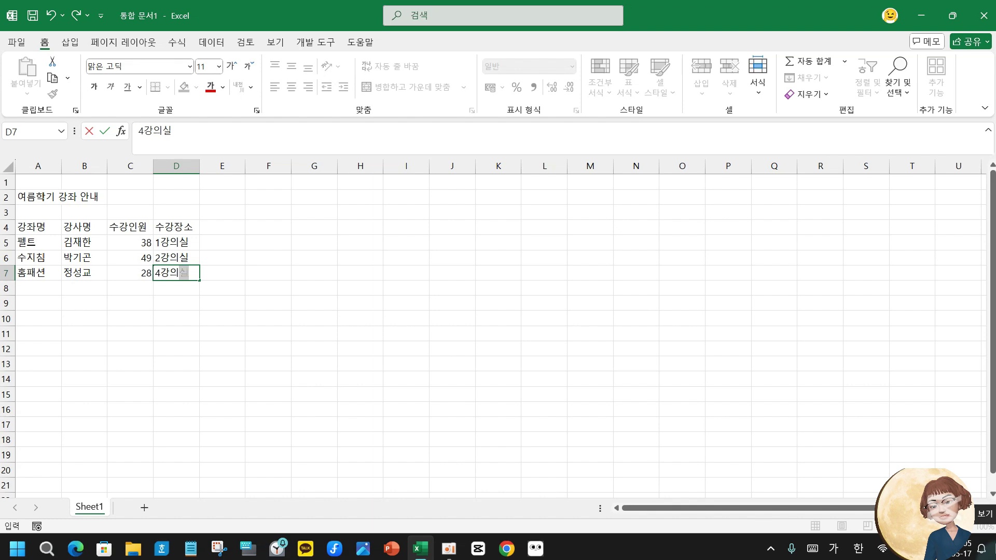
key(Return)
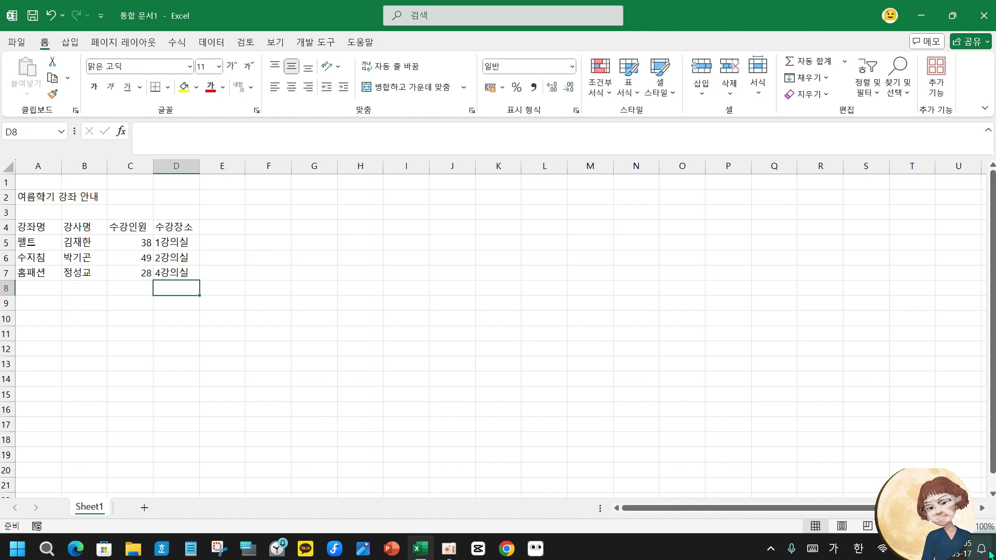
Set the title 여름학기 강좌 안내 in A2 to 14 point.
click(24, 201)
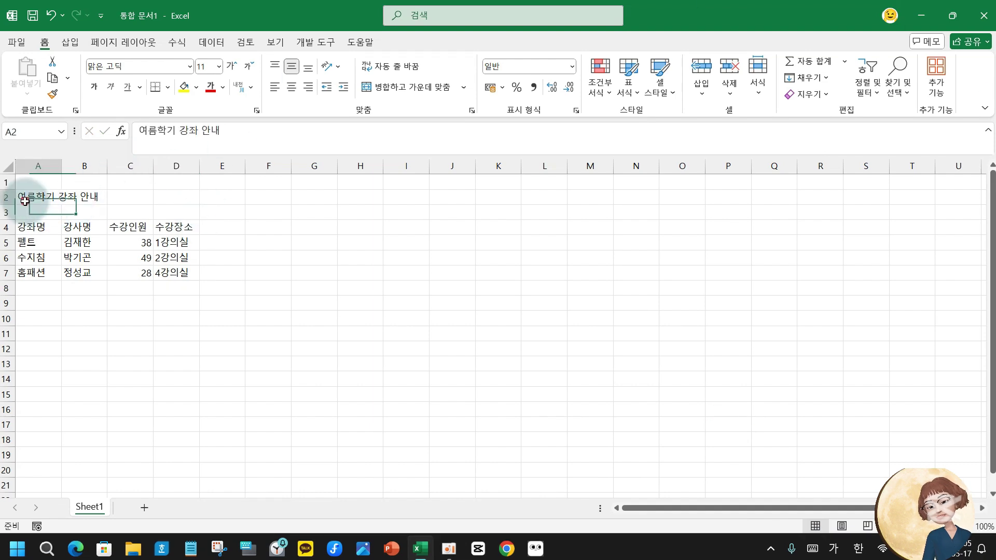
click(219, 66)
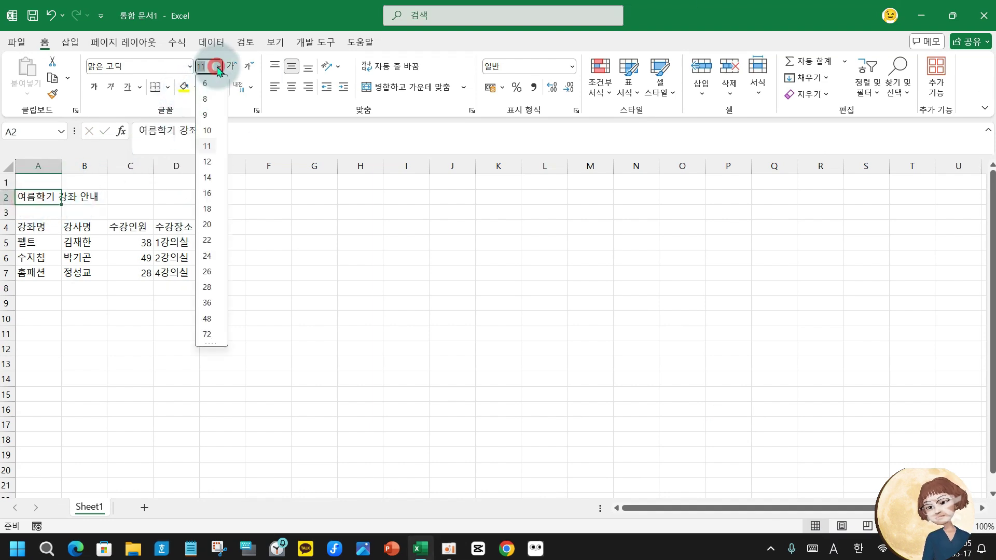
click(207, 177)
Set the course table A4:D7 text to 12 point, not bold.
drag(28, 229, 172, 275)
click(219, 66)
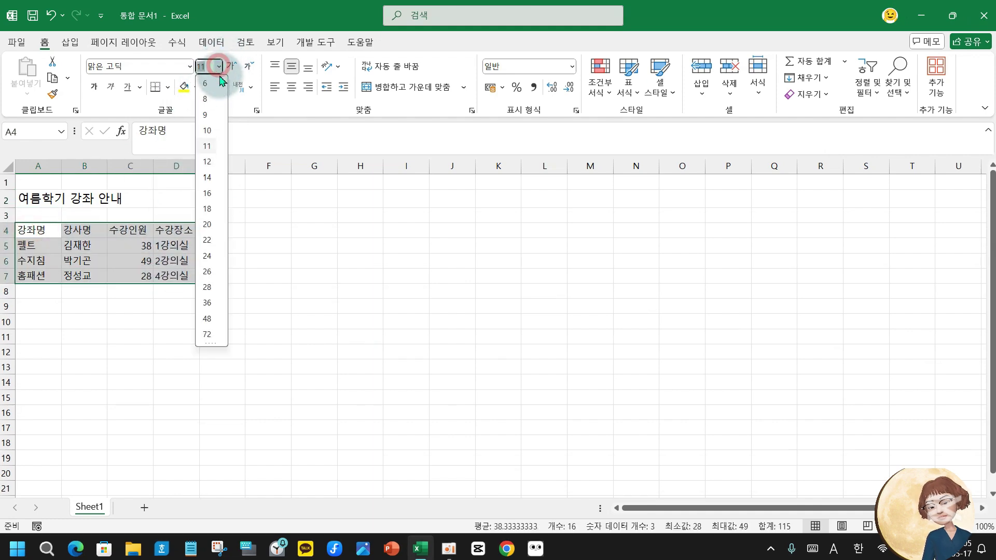
click(207, 161)
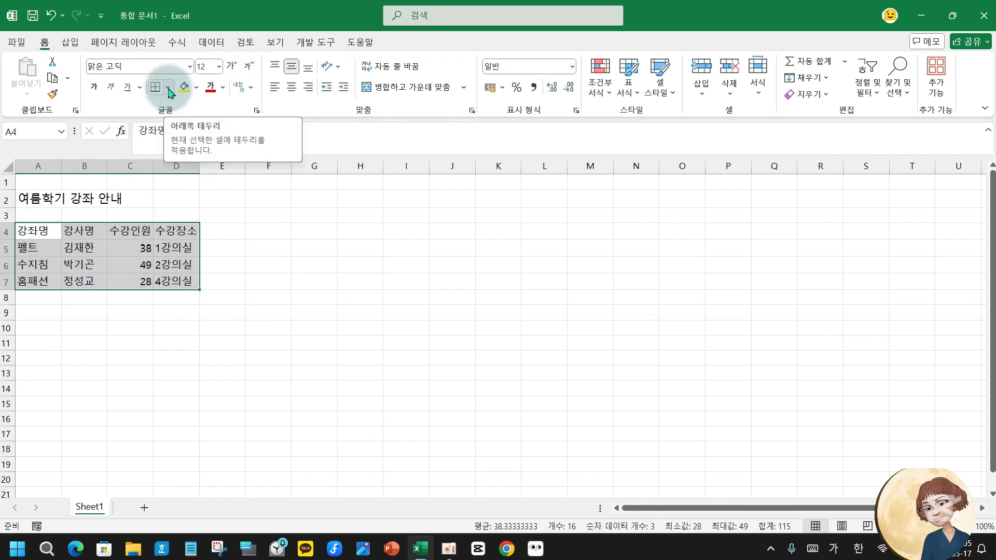
key(ctrl+b)
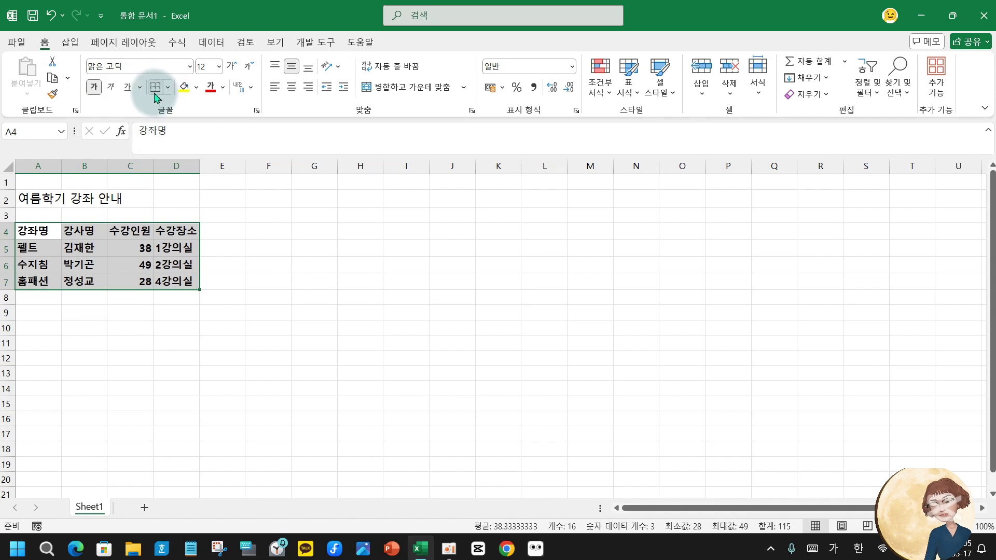
key(ctrl+b)
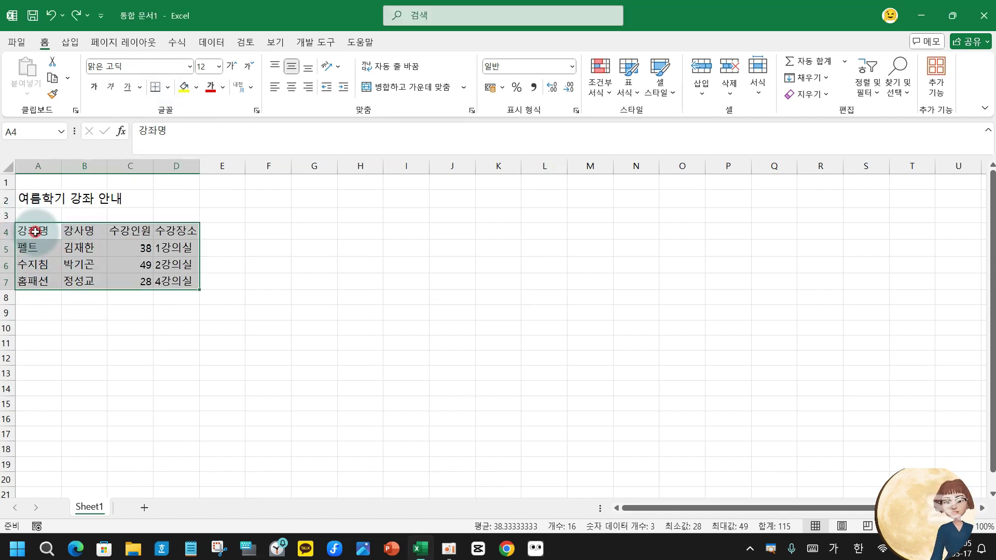
Apply a bottom border to the course table from the Borders dropdown.
click(160, 82)
mouse_move(161, 80)
mouse_down()
mouse_move(171, 89)
mouse_move(169, 75)
mouse_move(212, 66)
mouse_up()
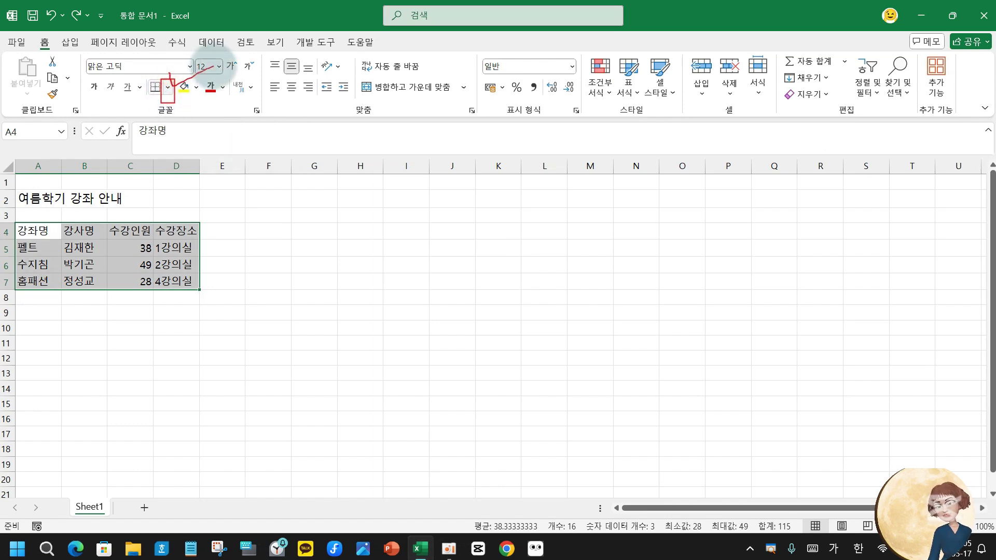
click(168, 88)
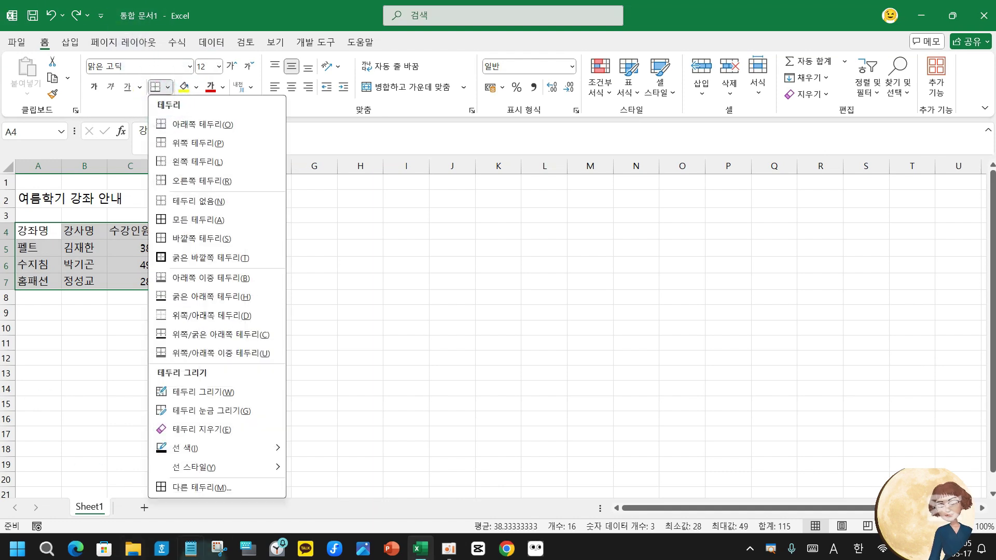
In Format Cells Border settings, choose the dotted line style and mark the target border lines.
click(219, 485)
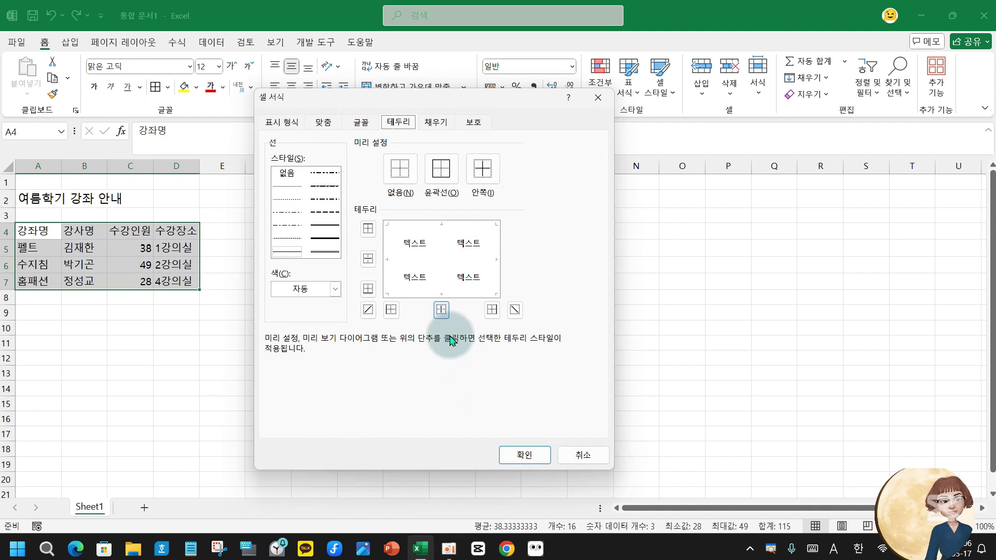
click(290, 239)
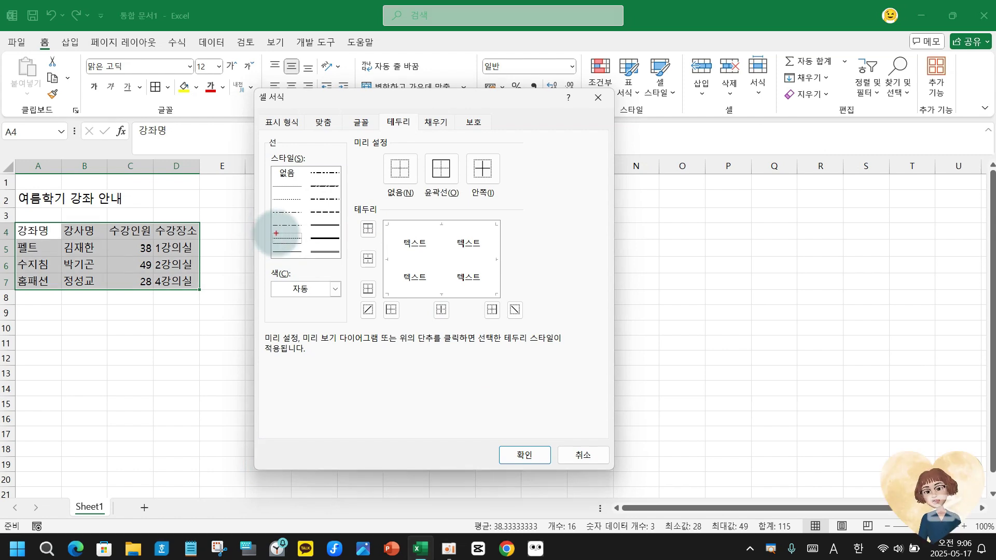
drag(267, 228, 312, 247)
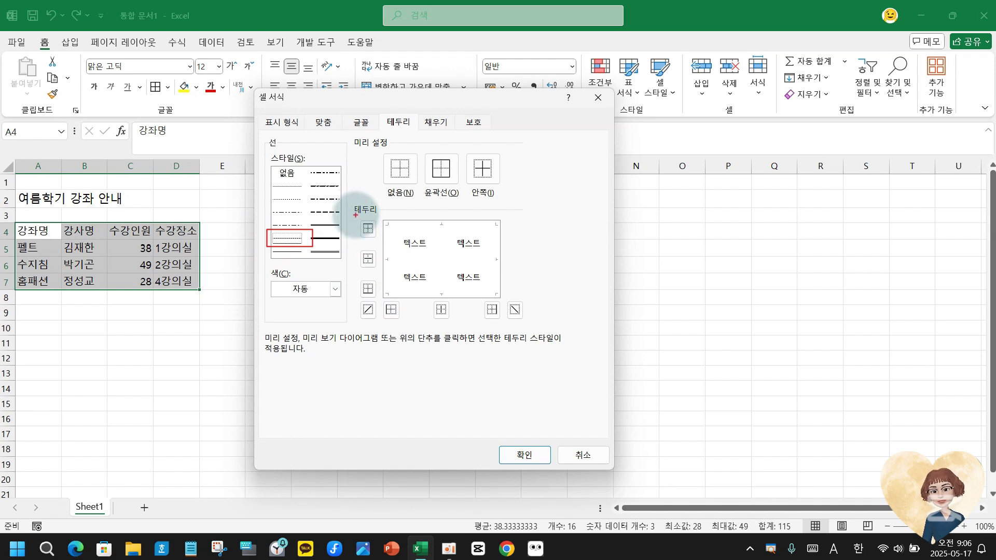
mouse_move(352, 215)
mouse_down()
mouse_move(376, 249)
mouse_move(377, 268)
mouse_move(358, 282)
mouse_move(457, 330)
mouse_up()
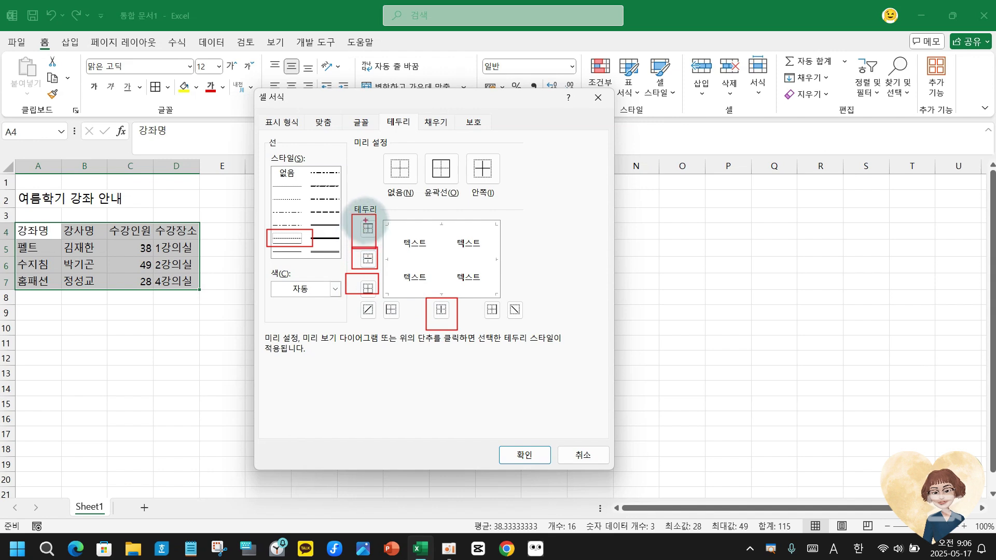
drag(380, 219, 498, 224)
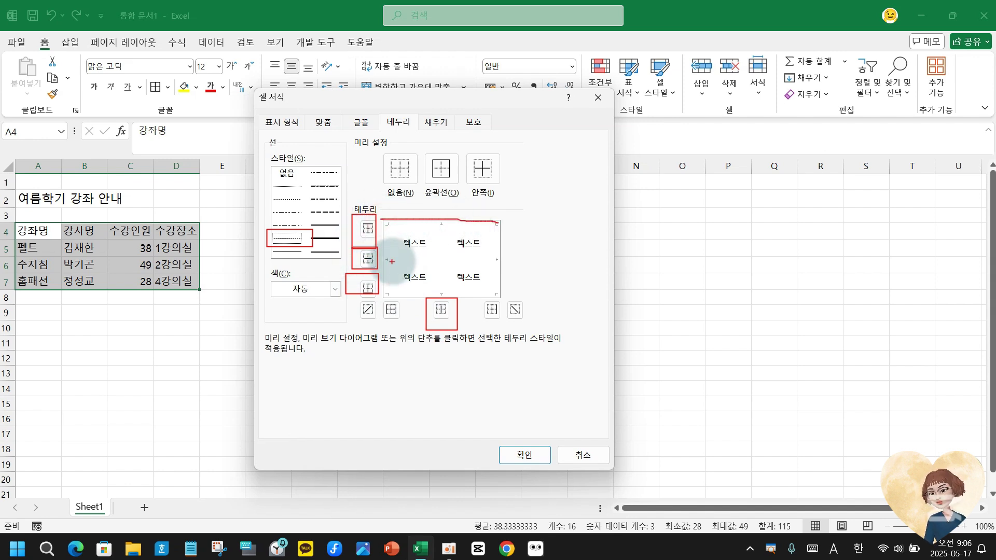
drag(386, 260, 497, 259)
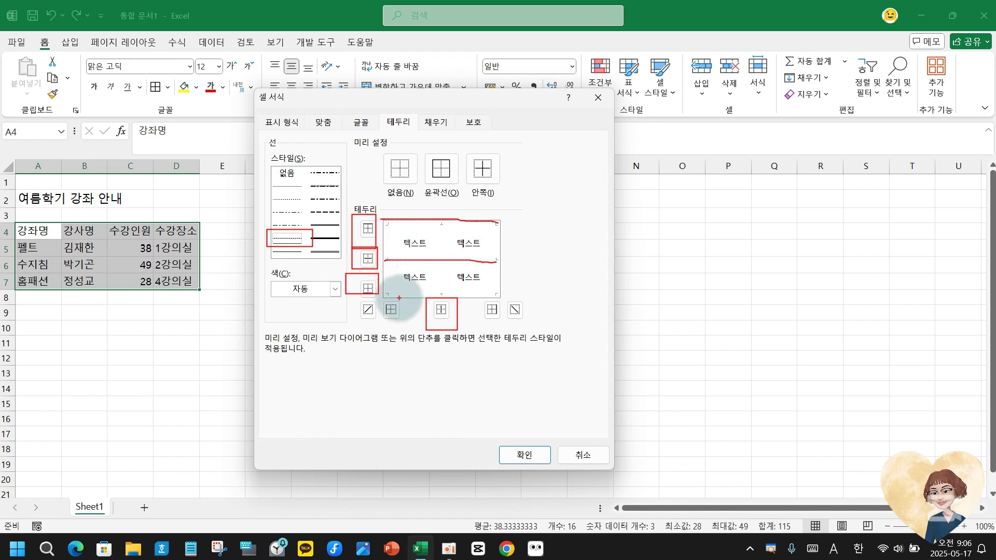
drag(385, 296, 499, 295)
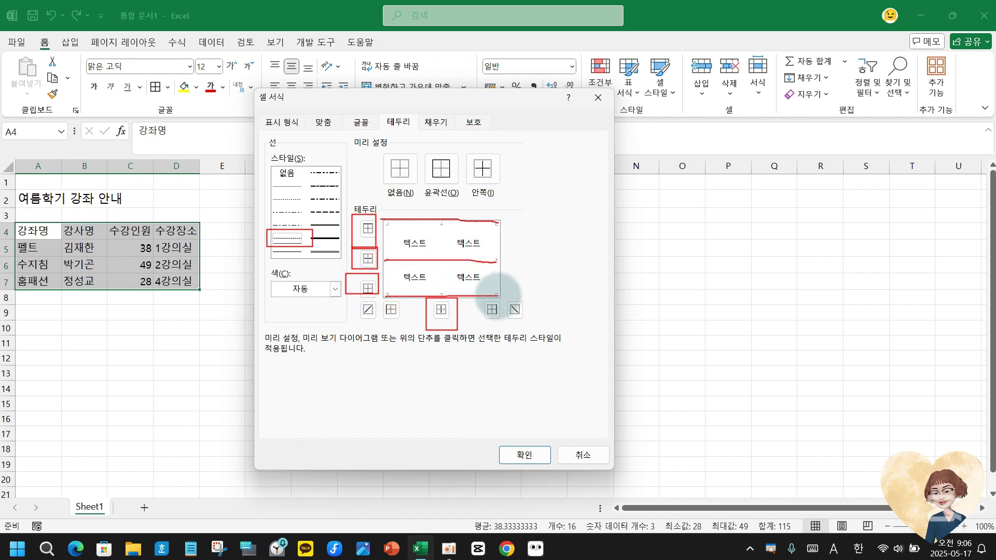
drag(441, 220, 448, 294)
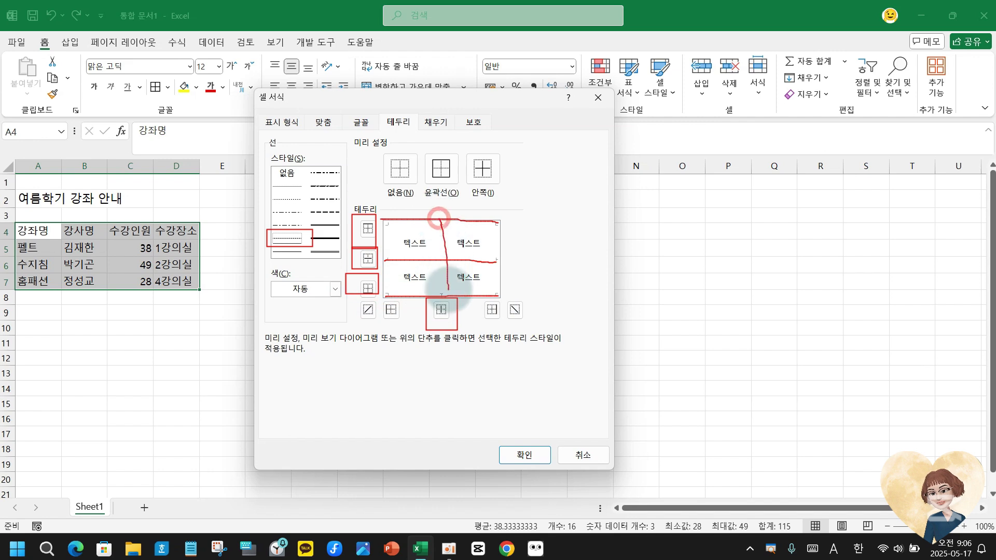
drag(419, 219, 419, 297)
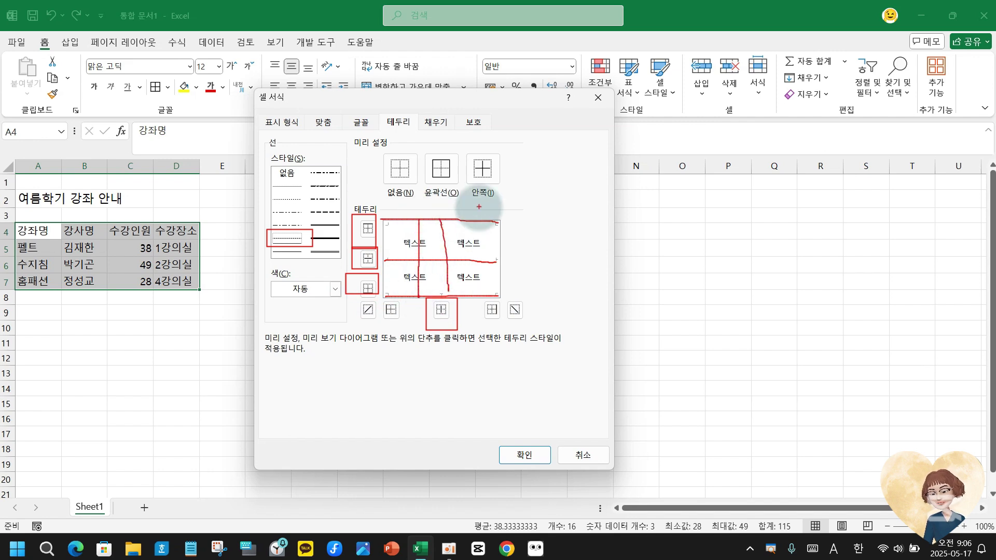
drag(471, 209, 467, 297)
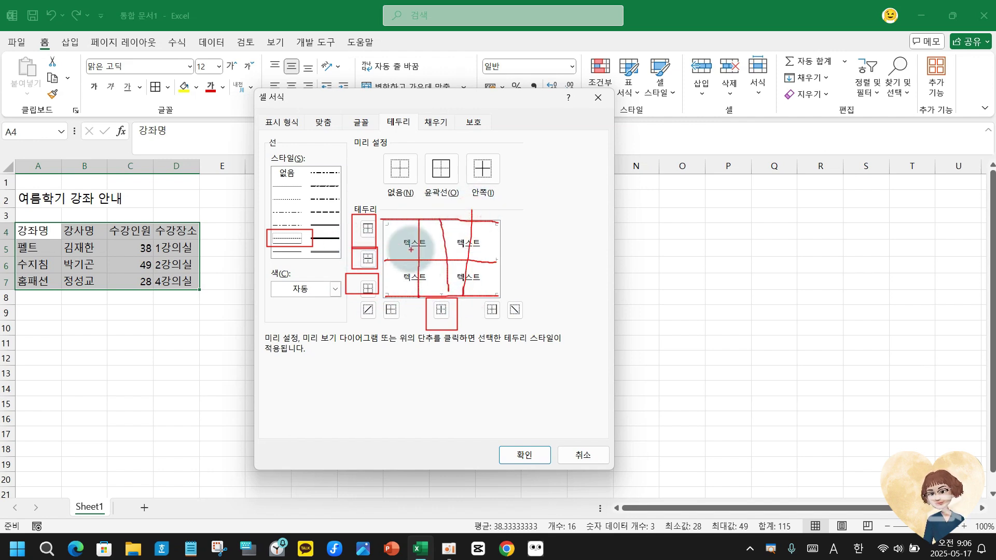
key(Escape)
Apply dotted top, inside horizontal, bottom and inside vertical borders to A4:D7.
click(368, 228)
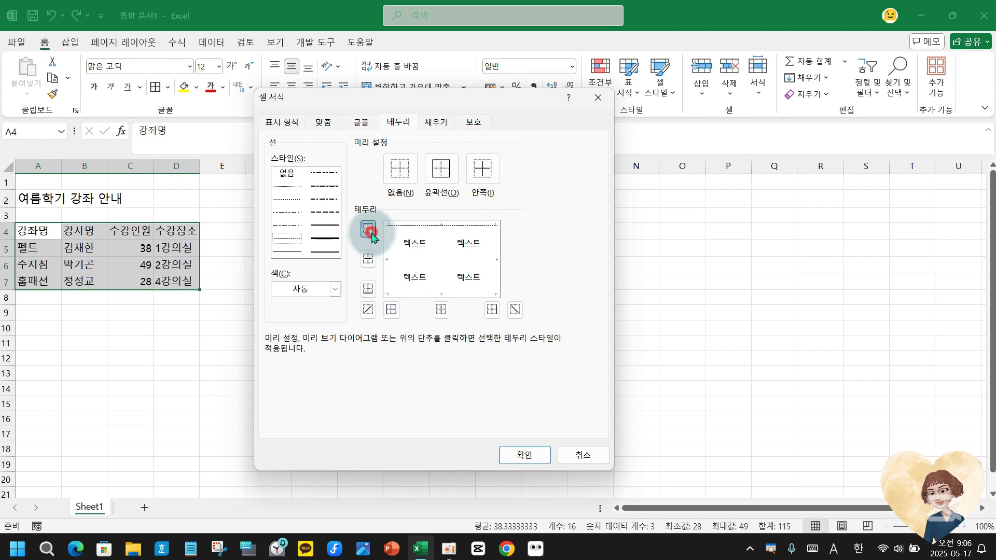
click(368, 258)
click(368, 289)
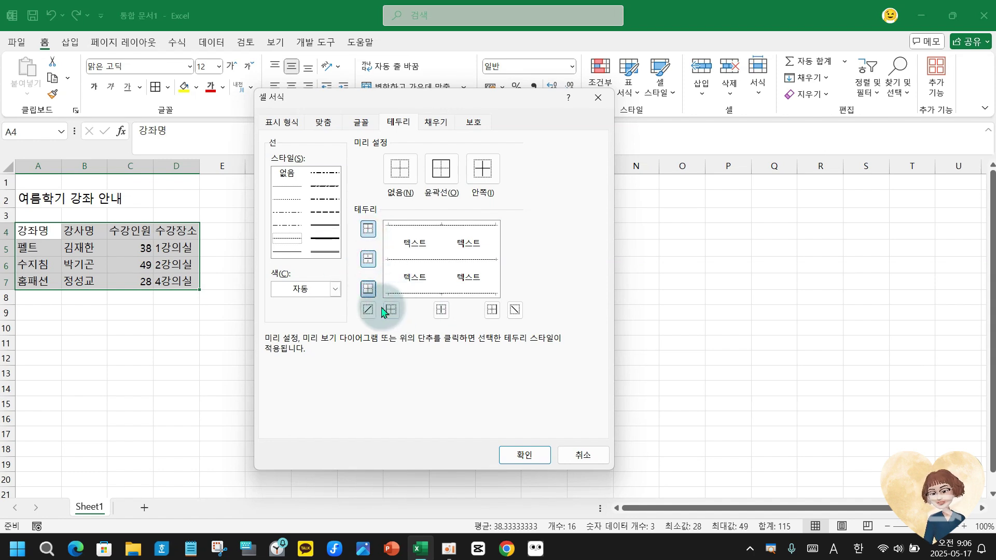
click(442, 310)
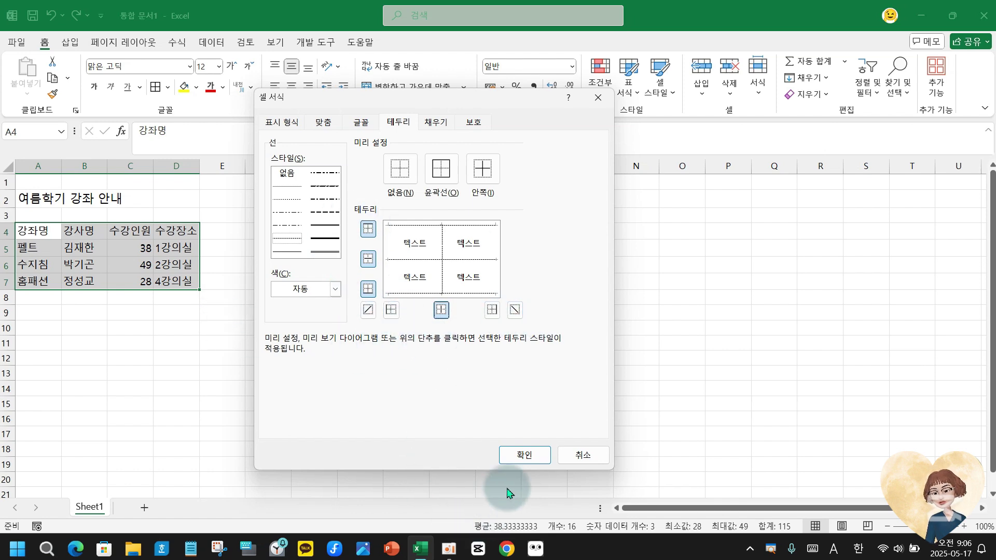
click(525, 455)
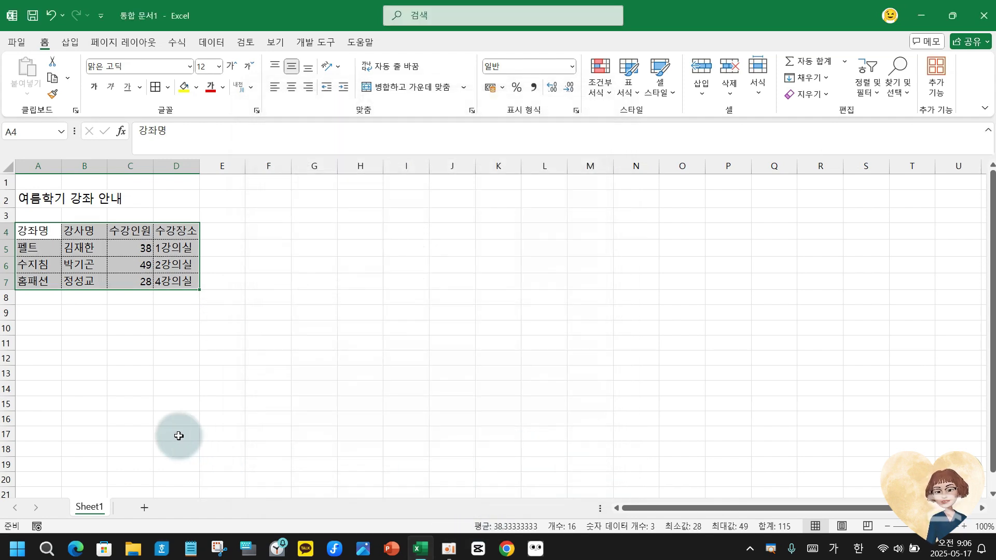
click(47, 231)
Fill headers 강좌명 to 수강장소 in A4:D4 with Gold, Accent 4, Lighter 80%.
drag(48, 231, 190, 232)
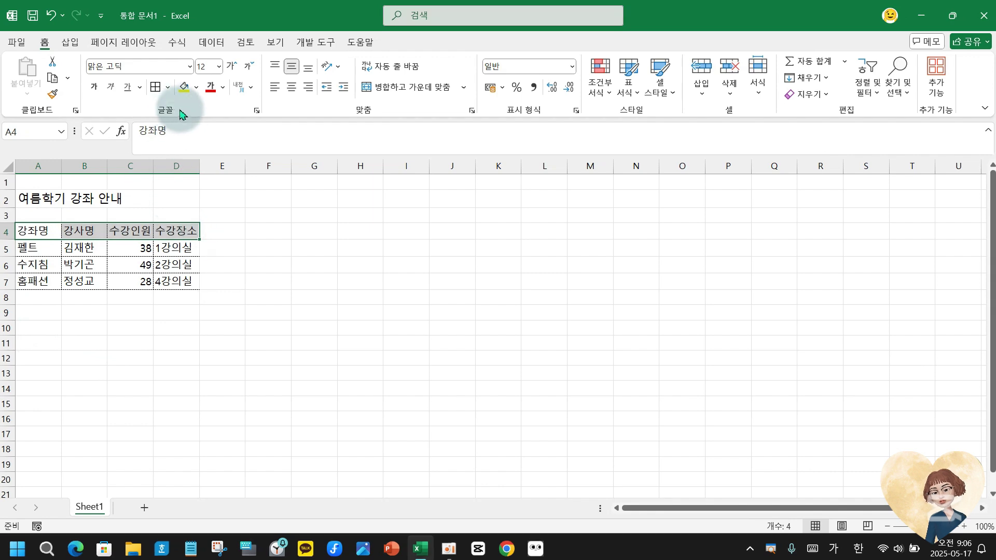
click(197, 87)
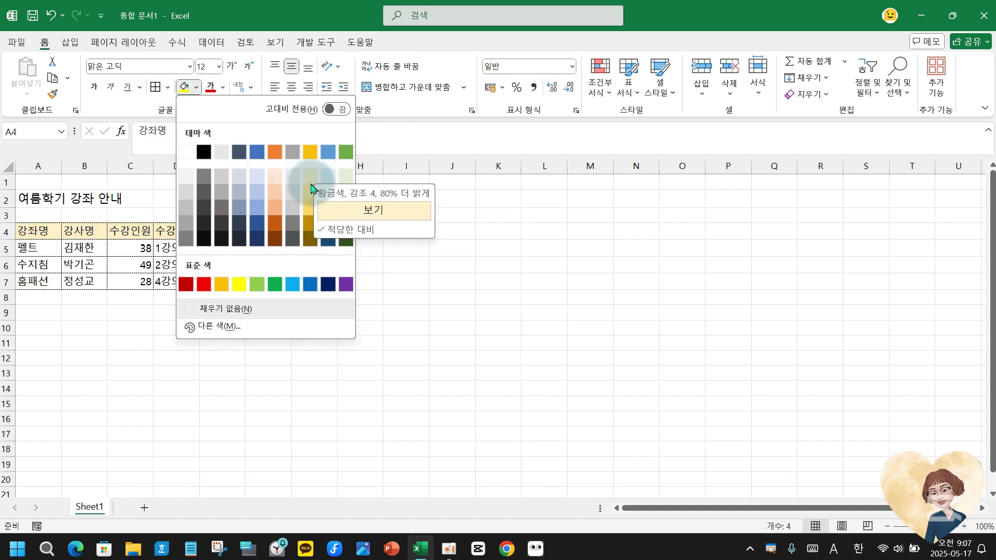
click(310, 191)
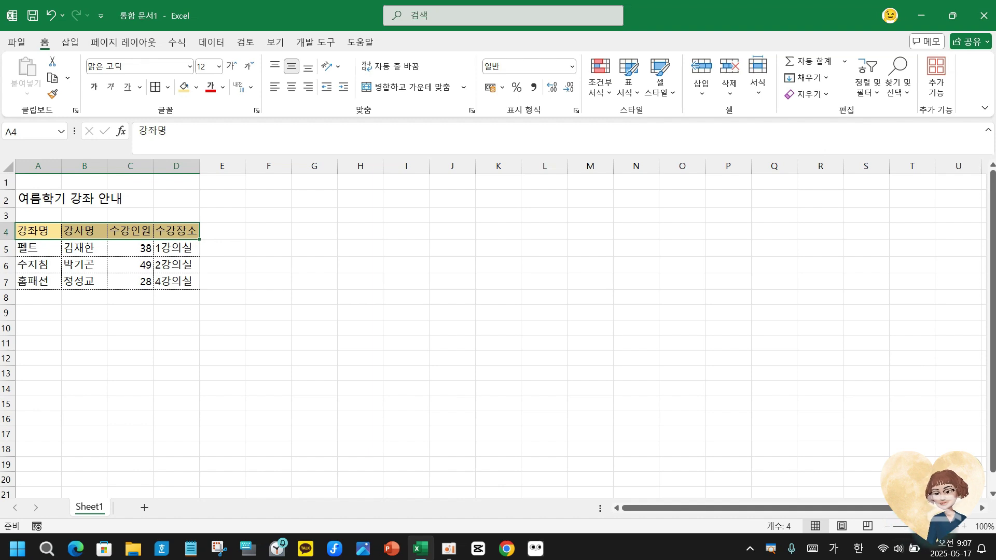
Select row 7, the 홈패션 row, by its row header.
scroll(204, 335, up, 5)
click(48, 374)
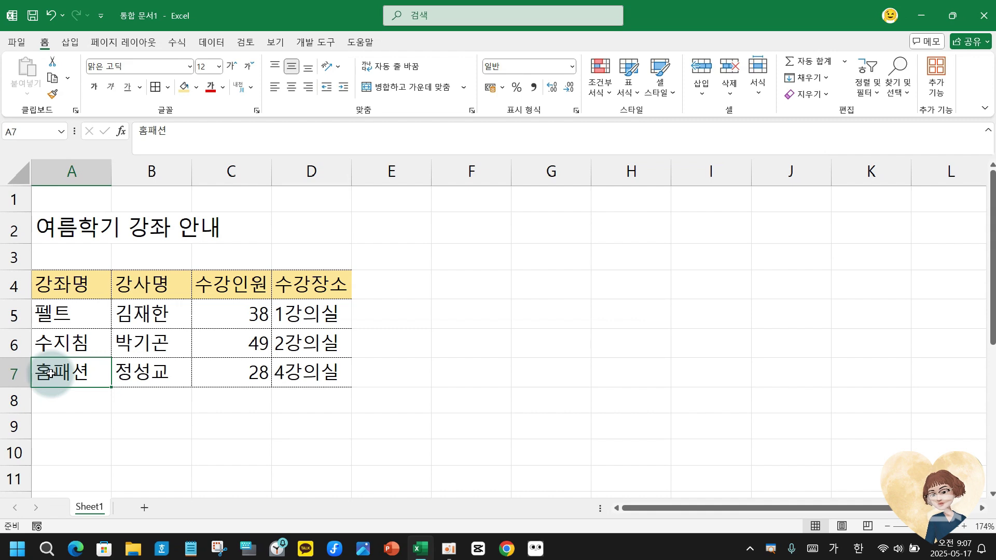
right_click(50, 374)
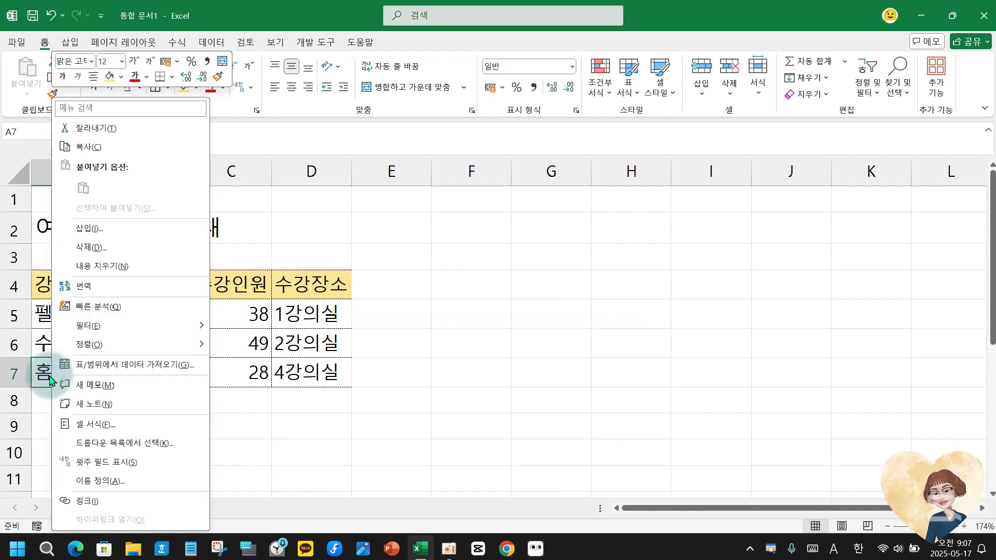
click(50, 381)
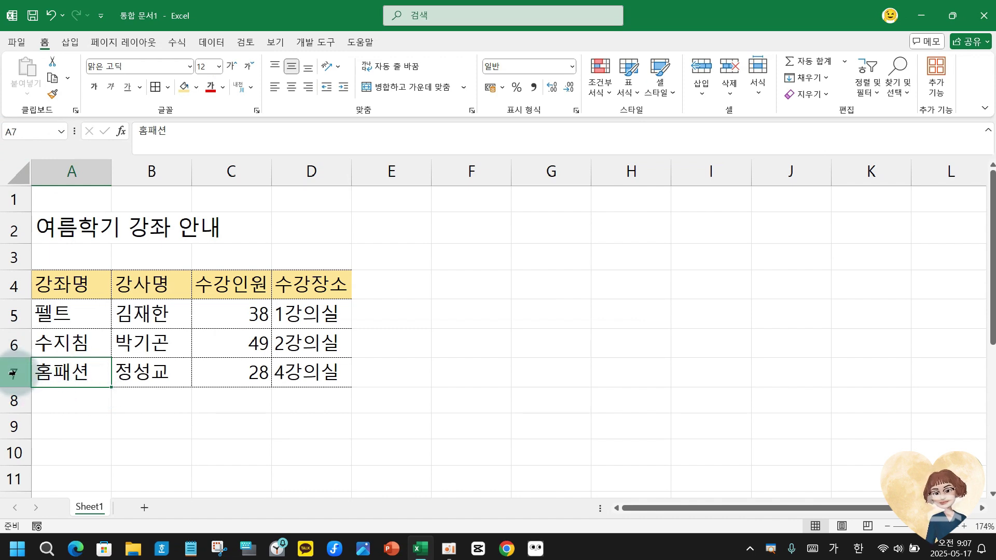
click(12, 373)
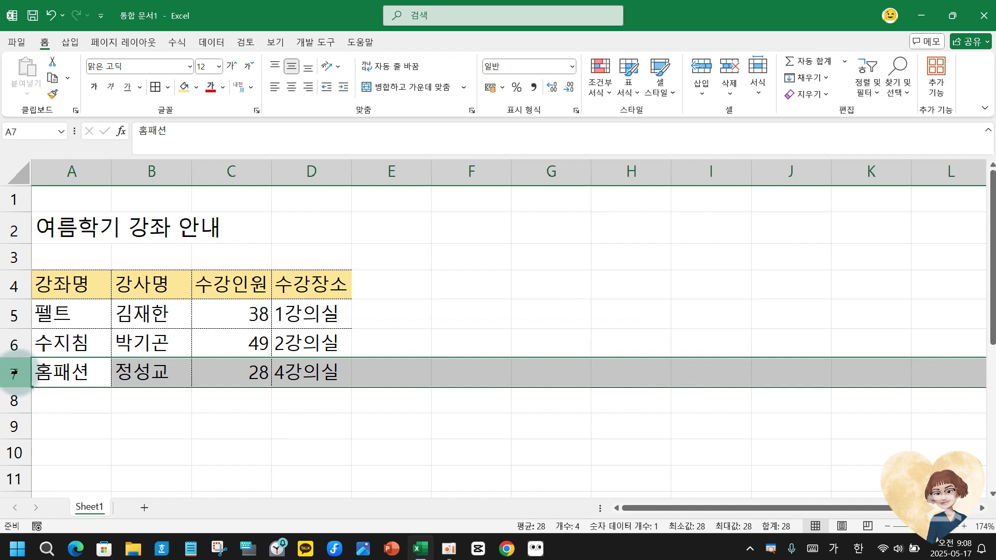
right_click(14, 372)
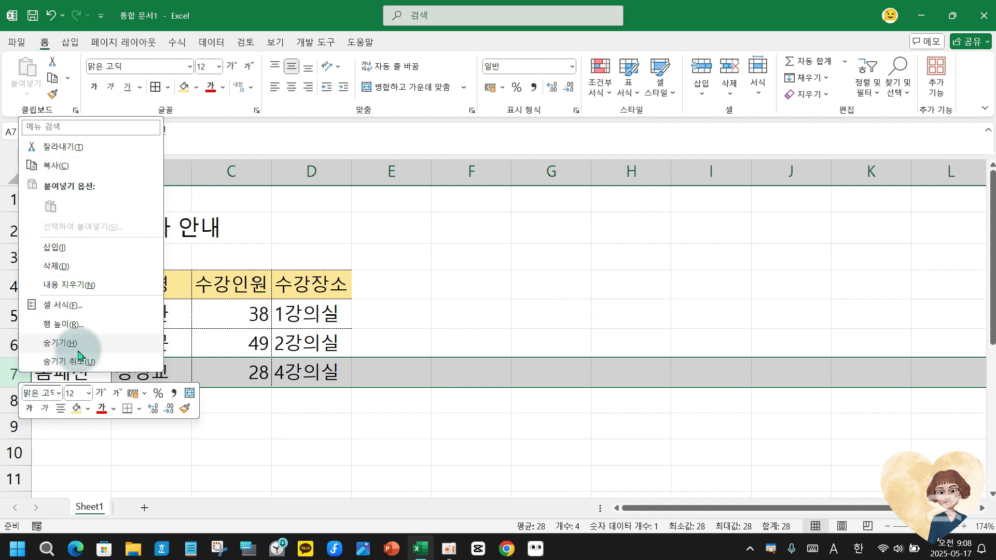
click(10, 382)
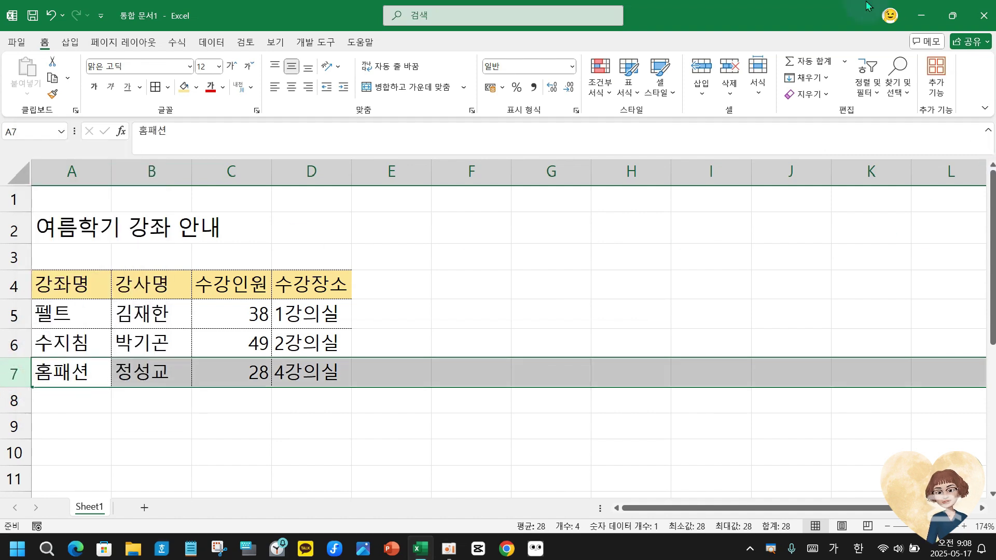
Insert a blank row above 홈패션 with Home > Cells > Insert.
click(53, 63)
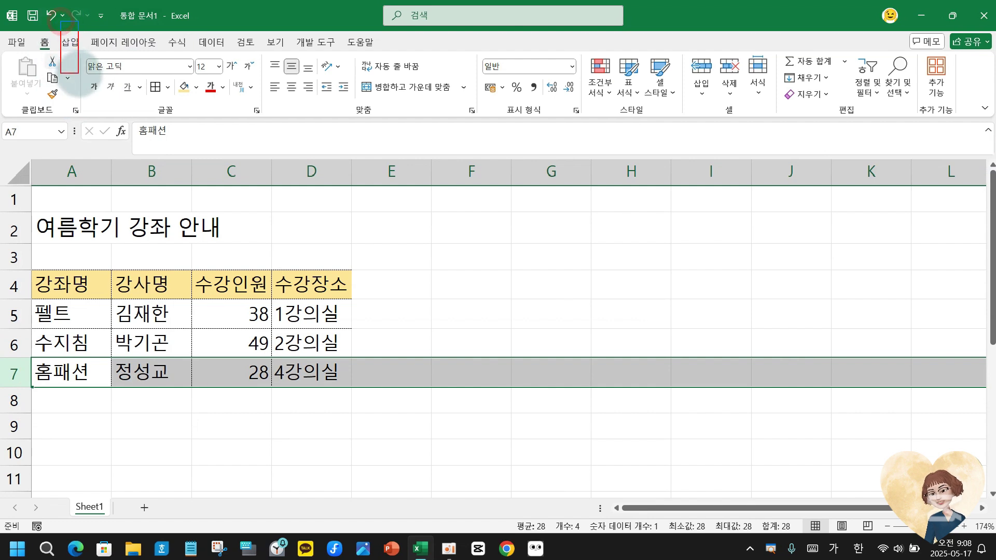
drag(701, 89, 717, 114)
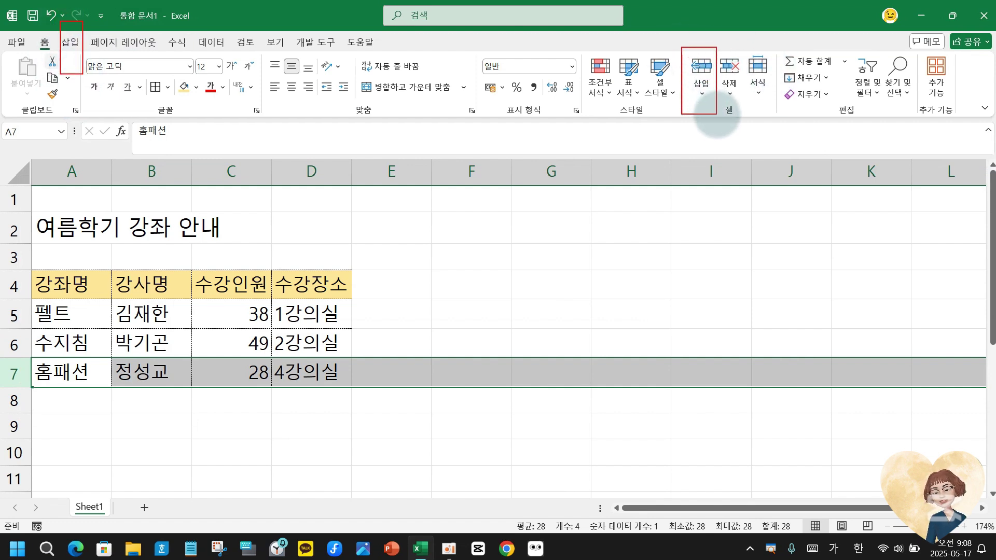
mouse_move(694, 36)
mouse_down()
mouse_move(695, 44)
mouse_move(726, 37)
mouse_up()
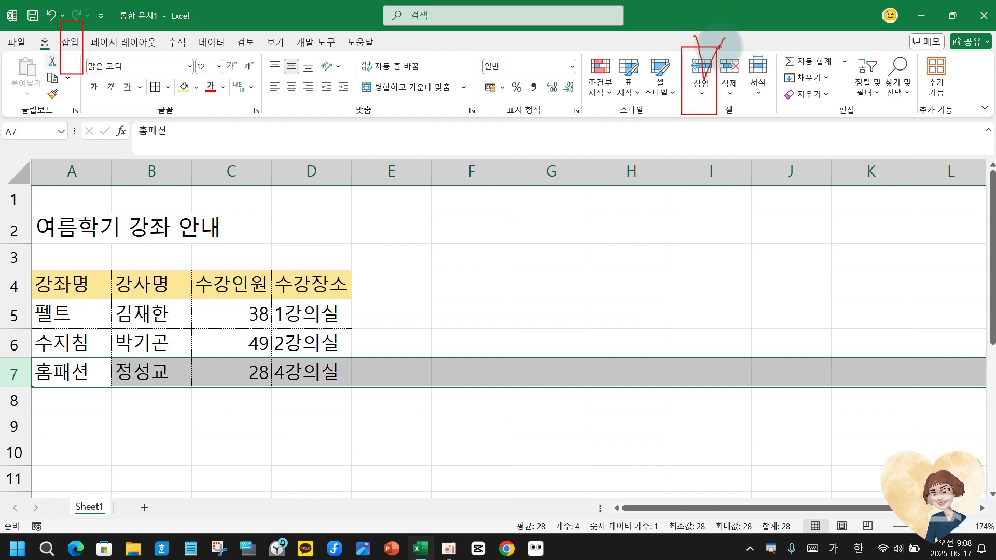
key(Escape)
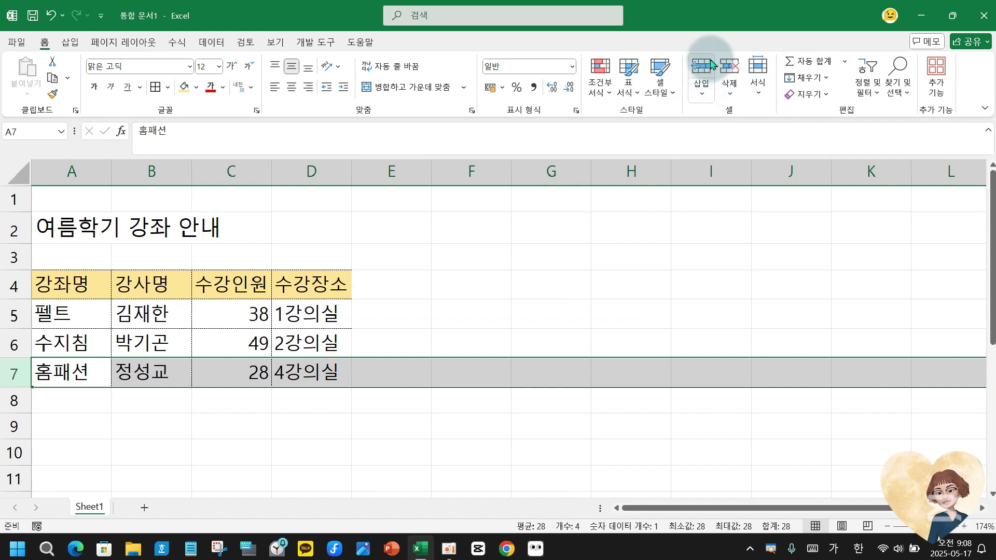
key(ctrl+2)
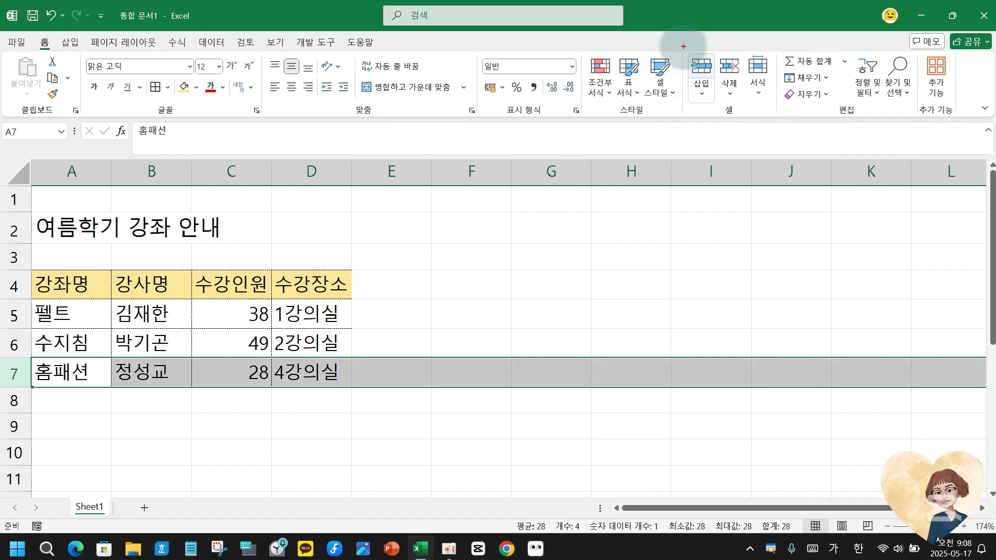
mouse_move(683, 47)
mouse_down()
mouse_move(718, 78)
mouse_move(718, 109)
mouse_up()
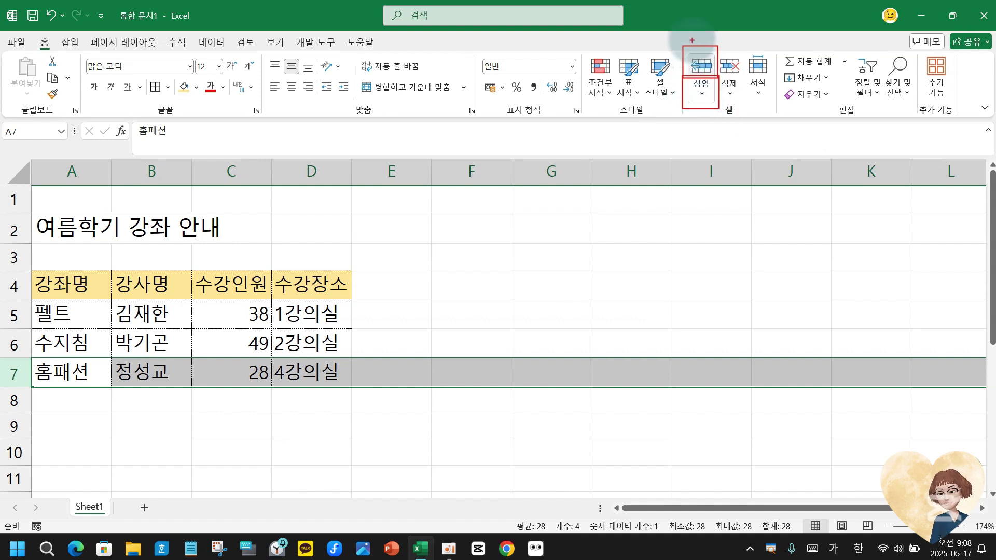
mouse_move(699, 33)
mouse_down()
mouse_move(701, 52)
mouse_move(735, 16)
mouse_up()
key(Escape)
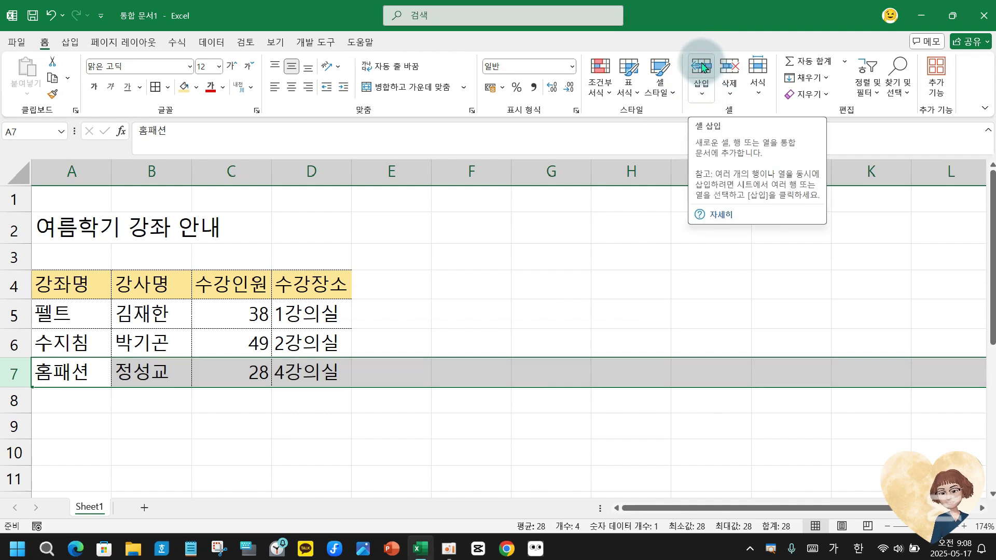
click(702, 66)
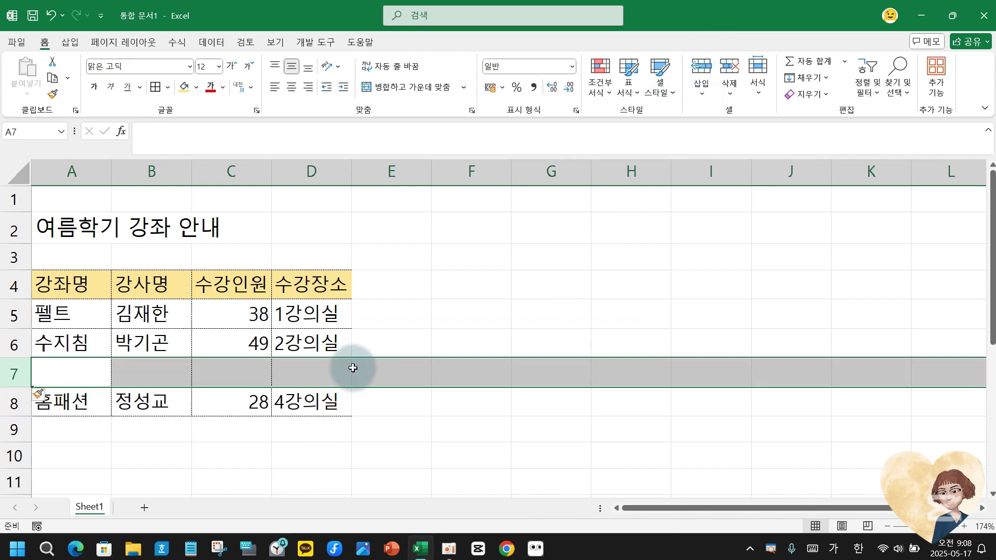
click(81, 378)
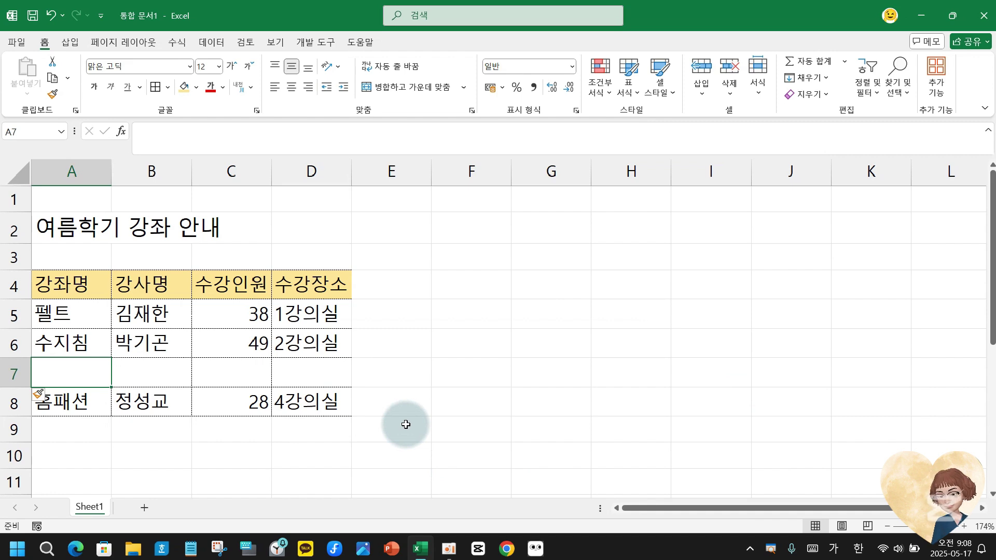
Fill A7:D7 with 실용영어, its instructor's name, 25 enrolled and room 3강의실.
text(실용여)
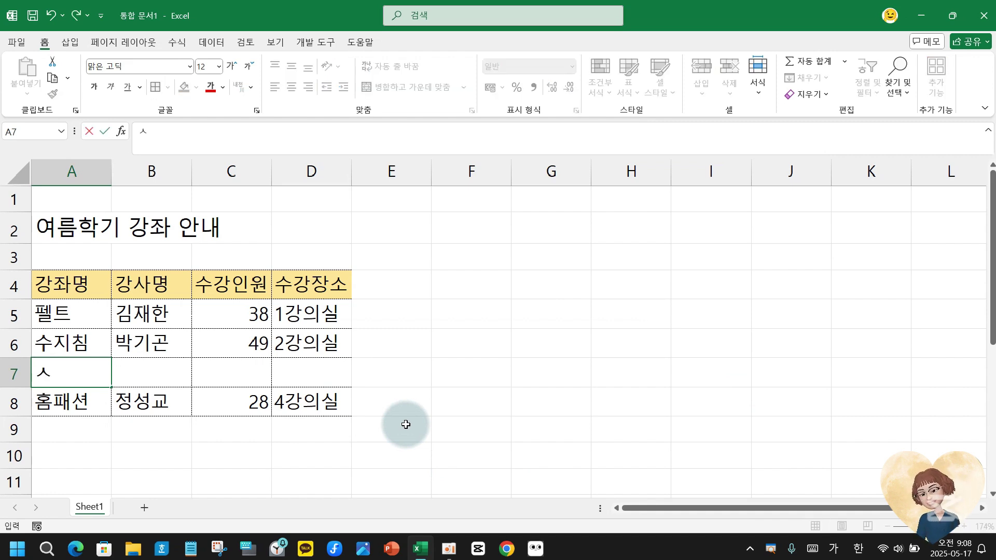
text(ㅇ)
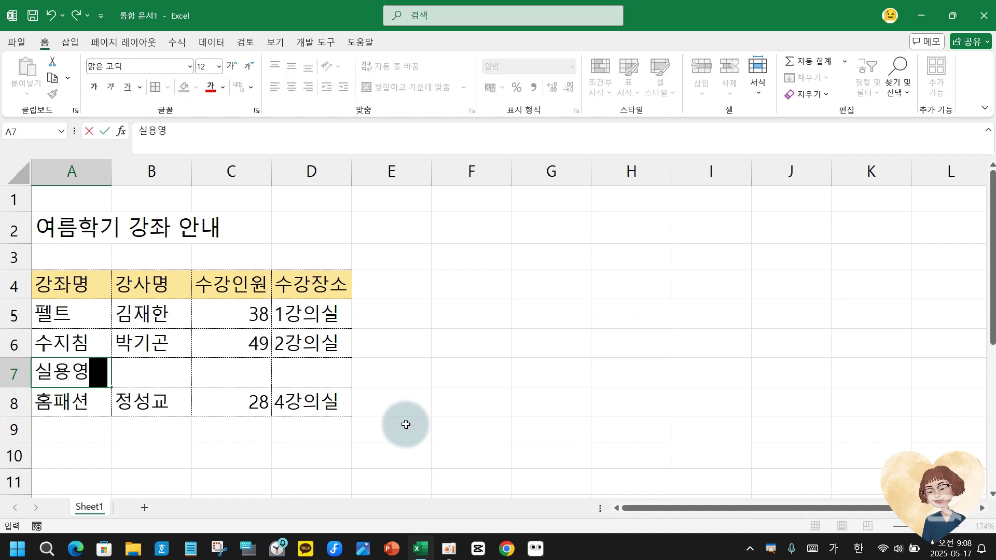
key(Tab)
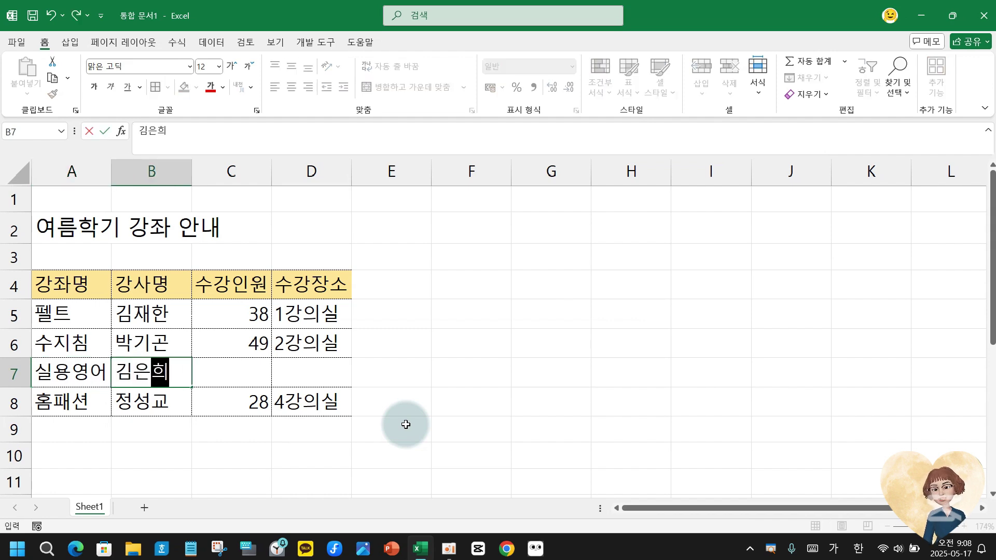
key(Tab)
text(2)
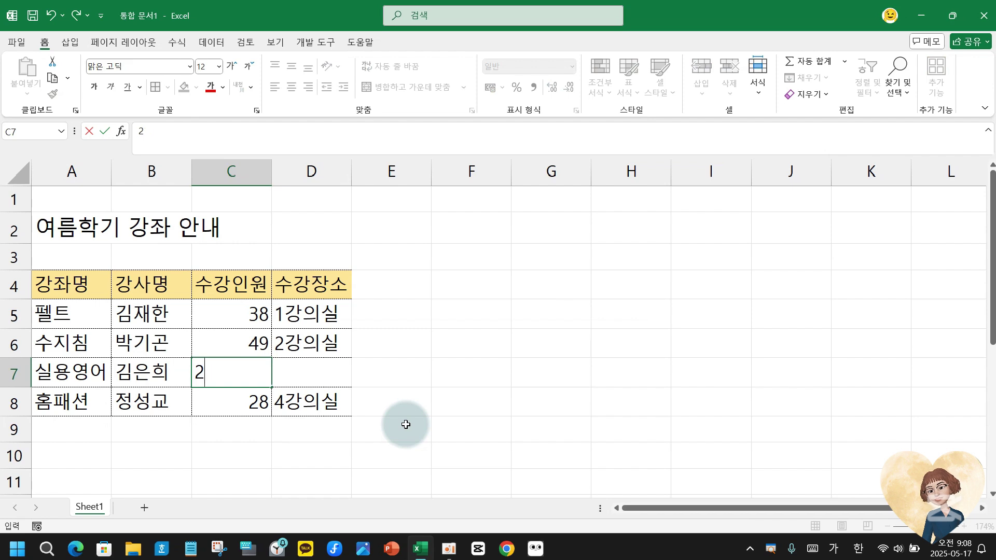
key(Tab)
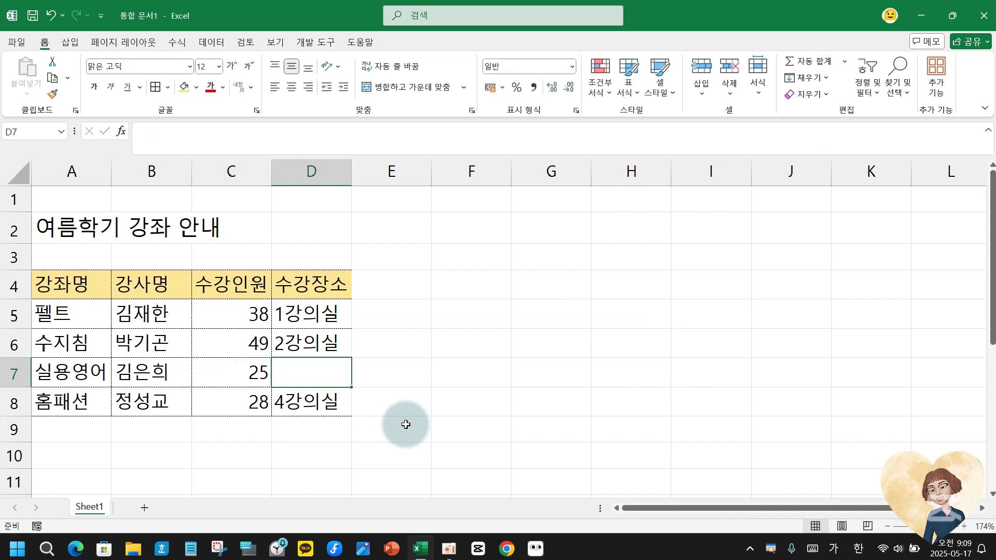
text(3강으)
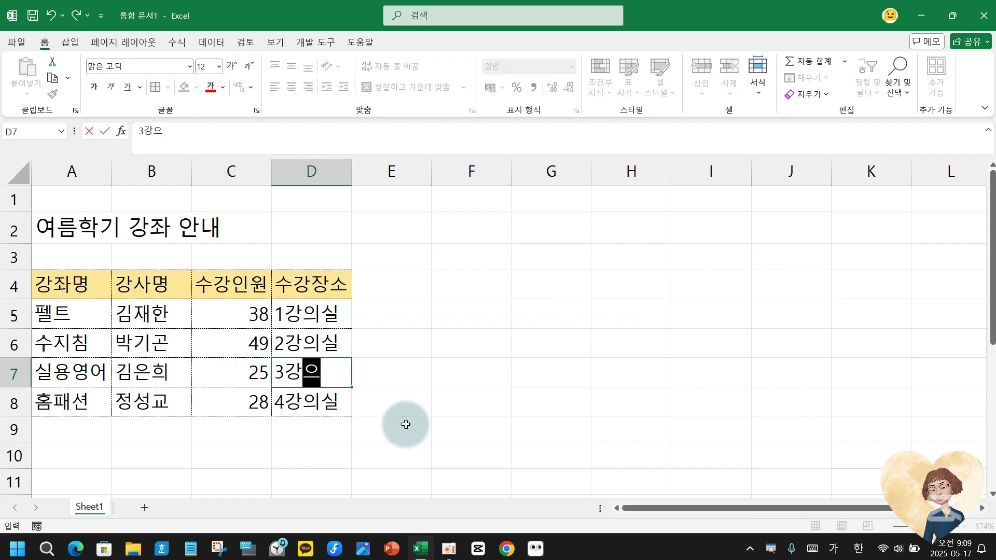
text(실)
key(Return)
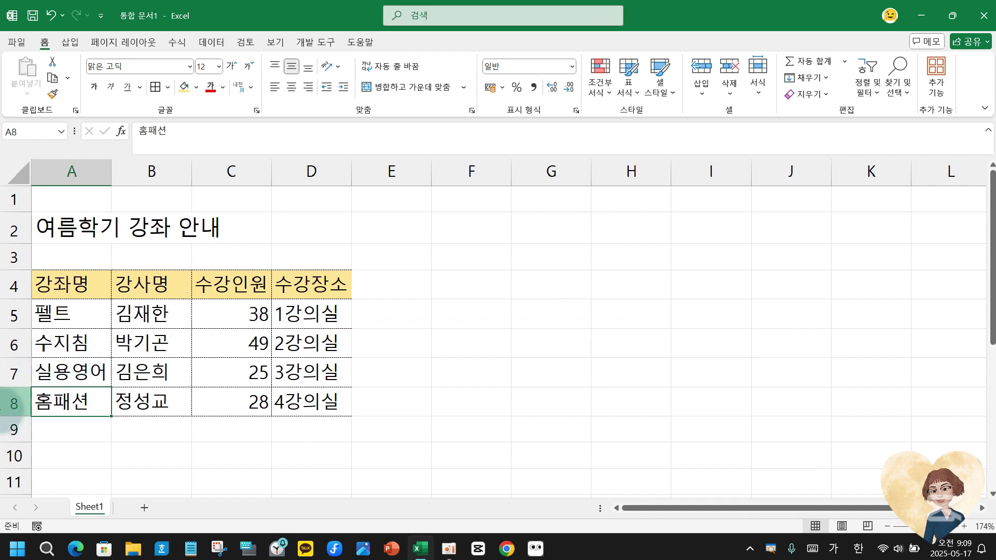
click(10, 405)
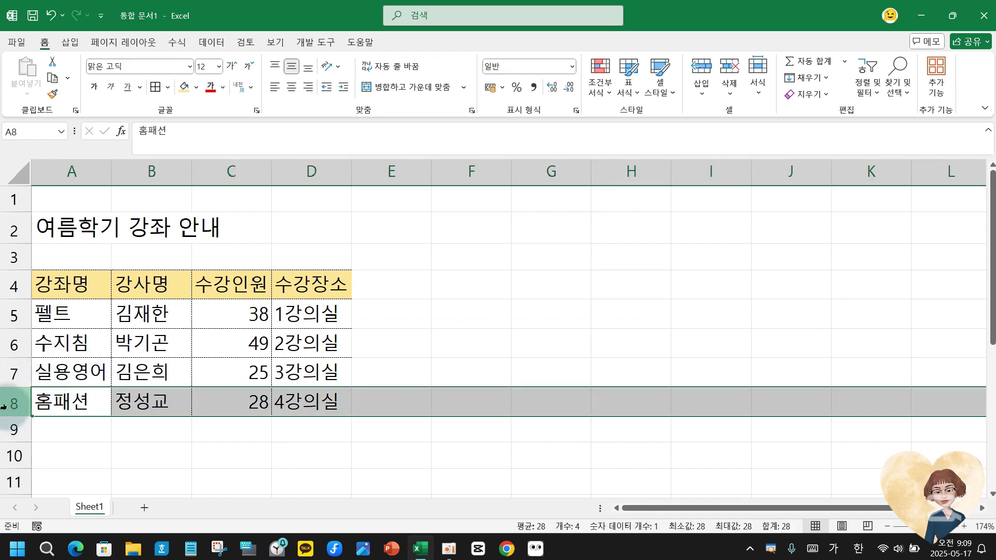
click(317, 177)
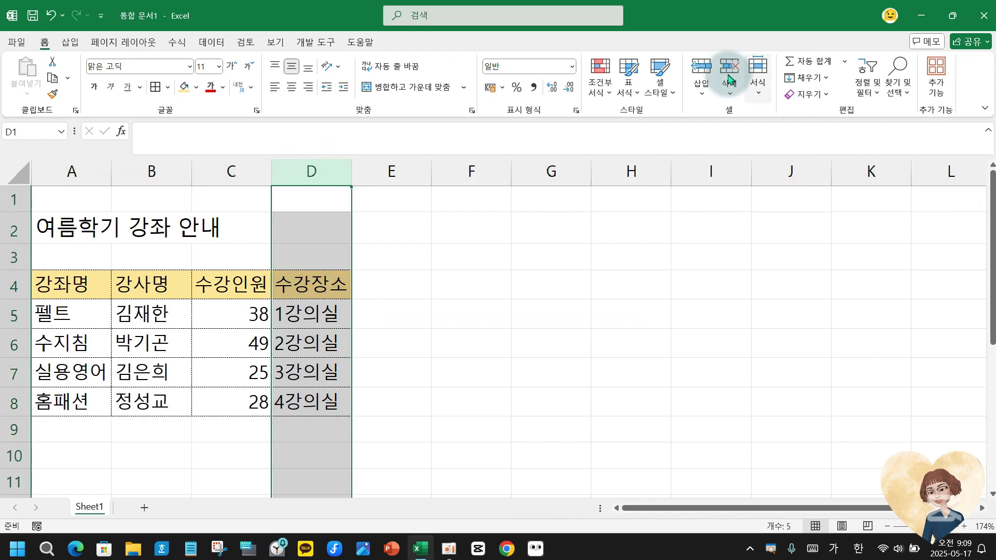
click(703, 68)
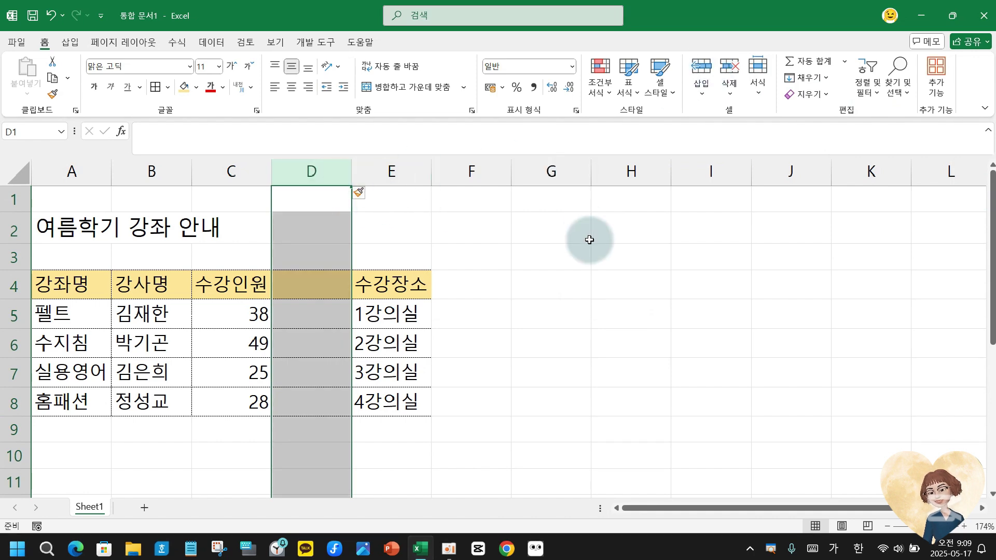
key(ctrl+z)
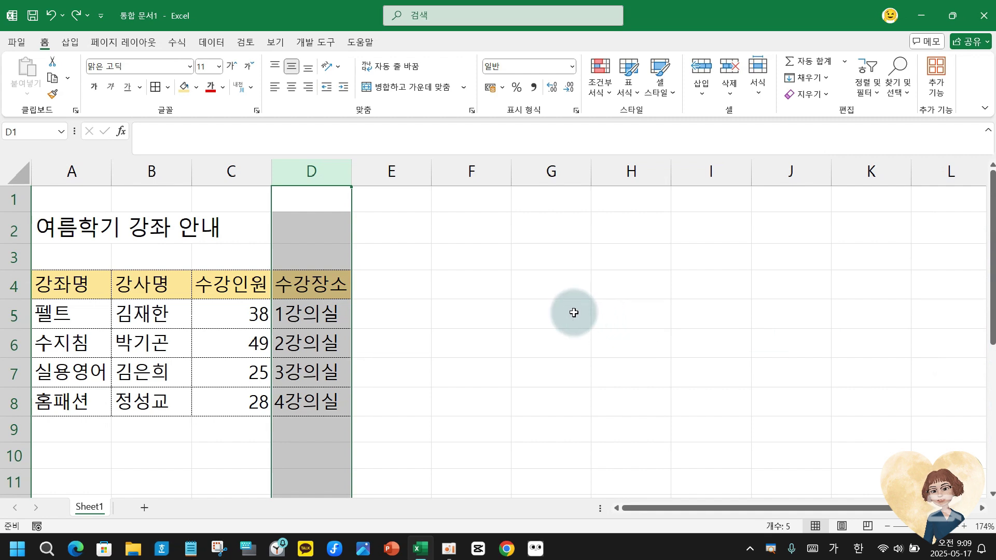
click(314, 168)
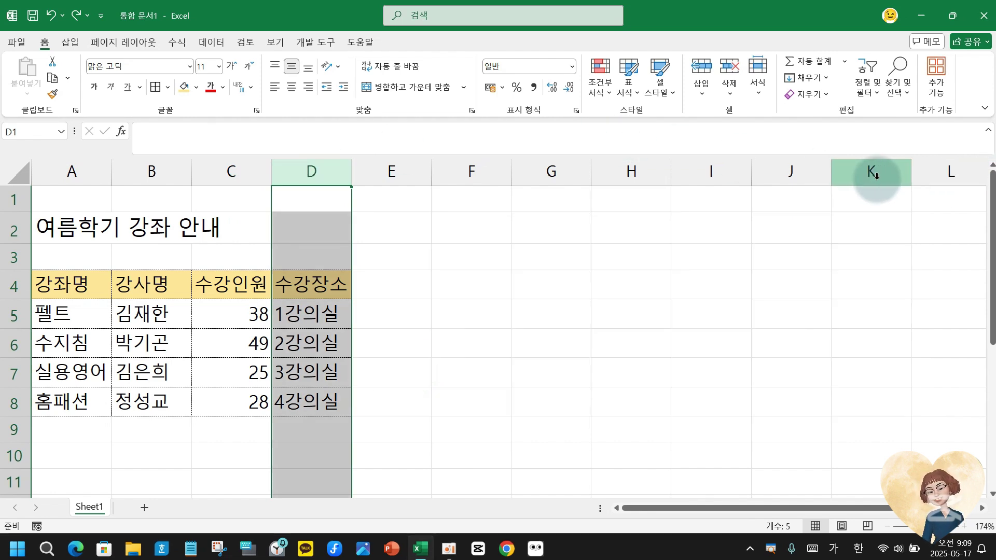
shift+click(878, 178)
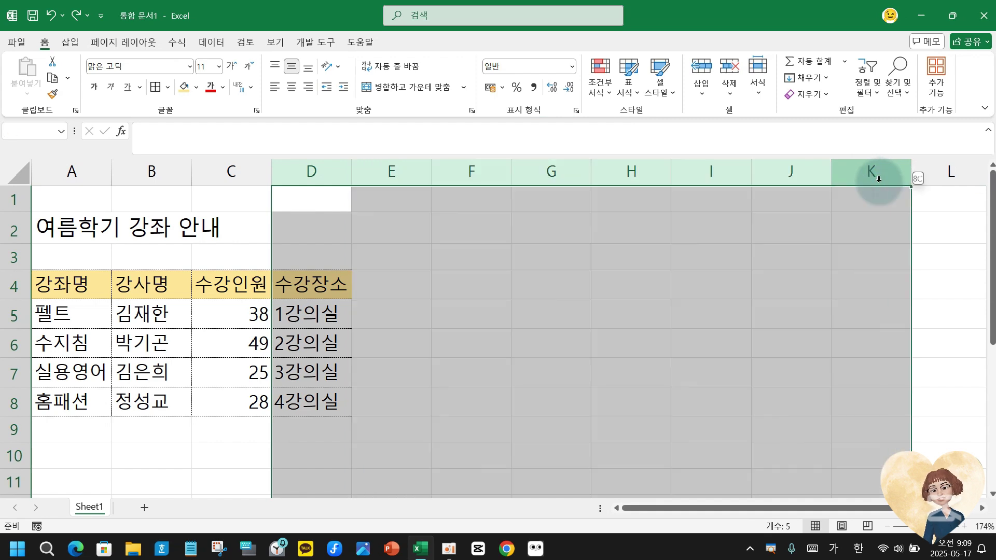
click(370, 244)
drag(319, 178, 866, 173)
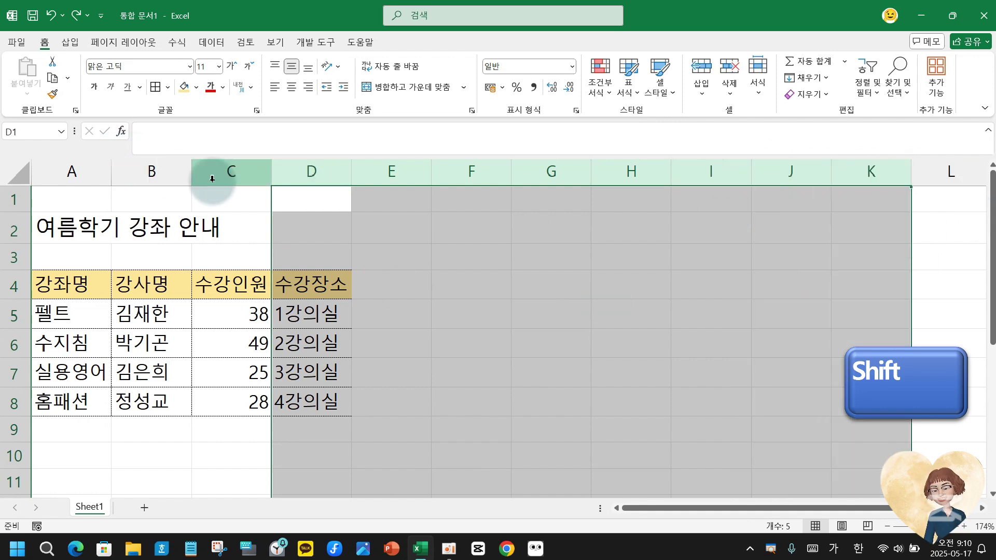
shift+click(317, 171)
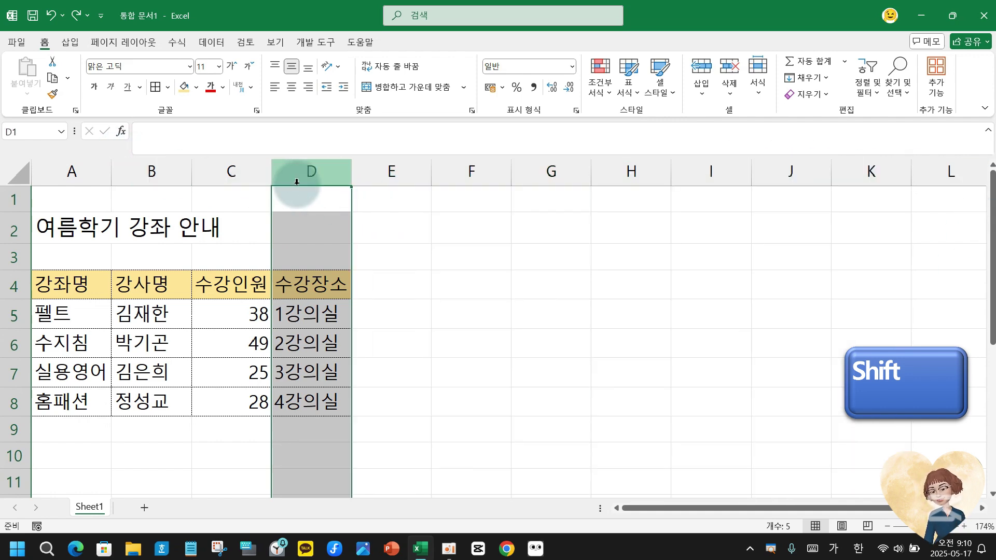
shift+click(313, 168)
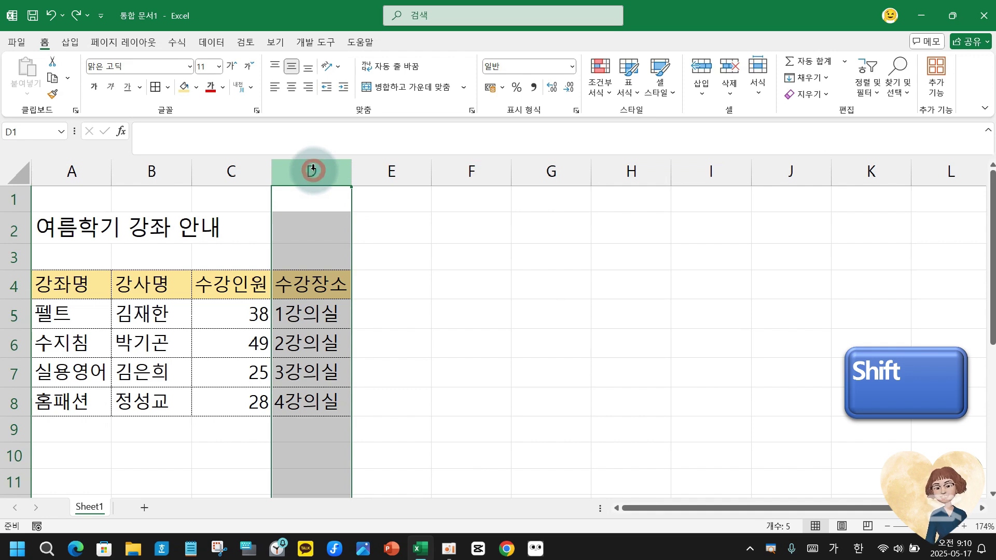
drag(669, 508, 882, 507)
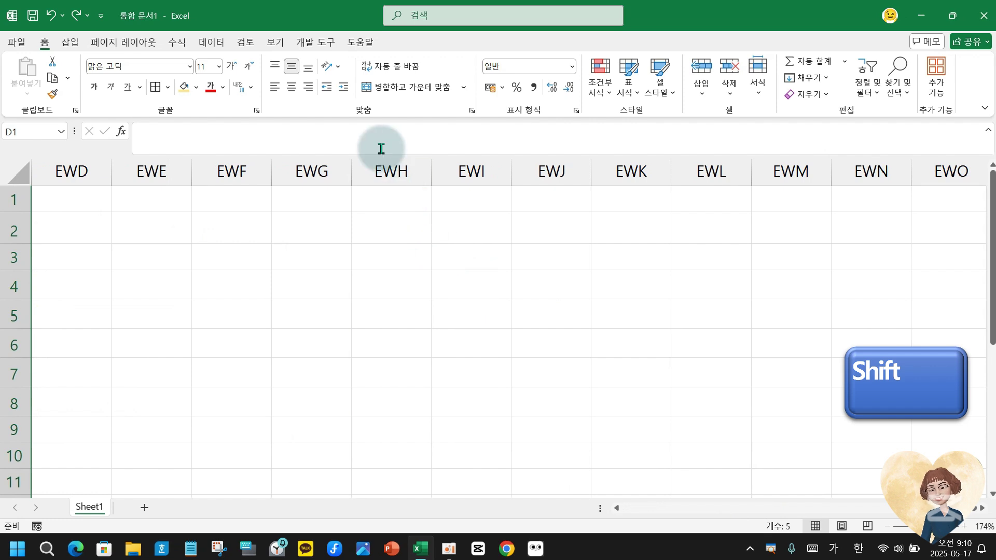
shift+click(388, 165)
shift+click(386, 163)
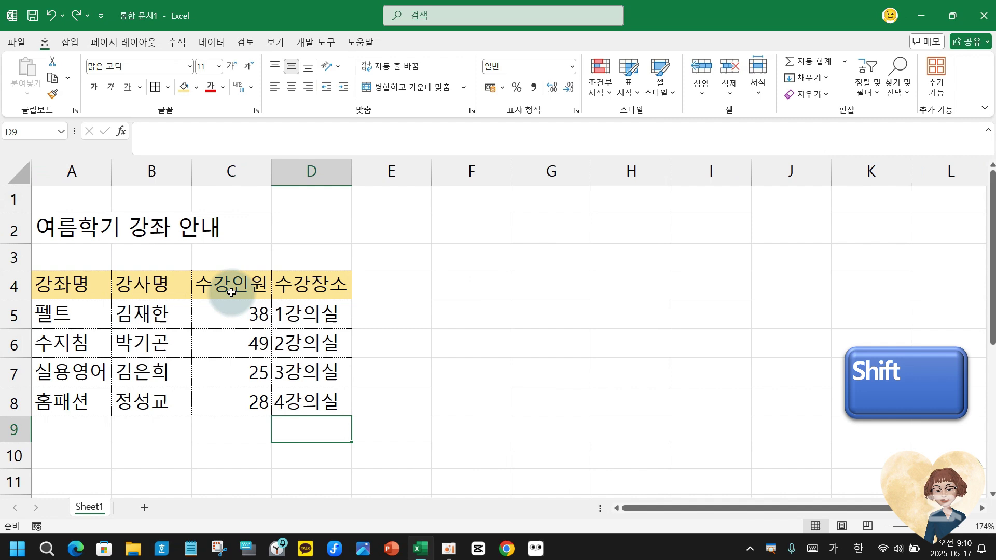
click(270, 225)
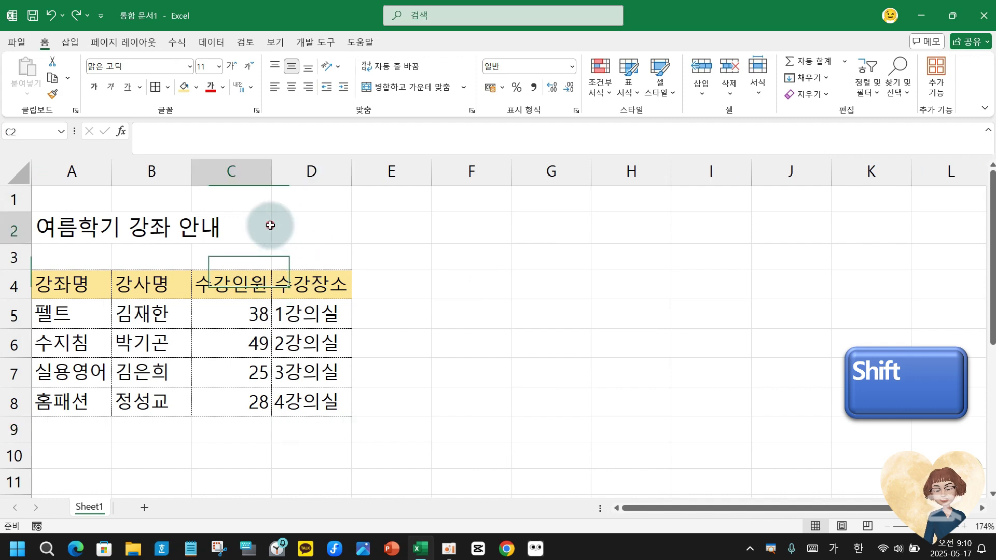
drag(306, 171, 856, 188)
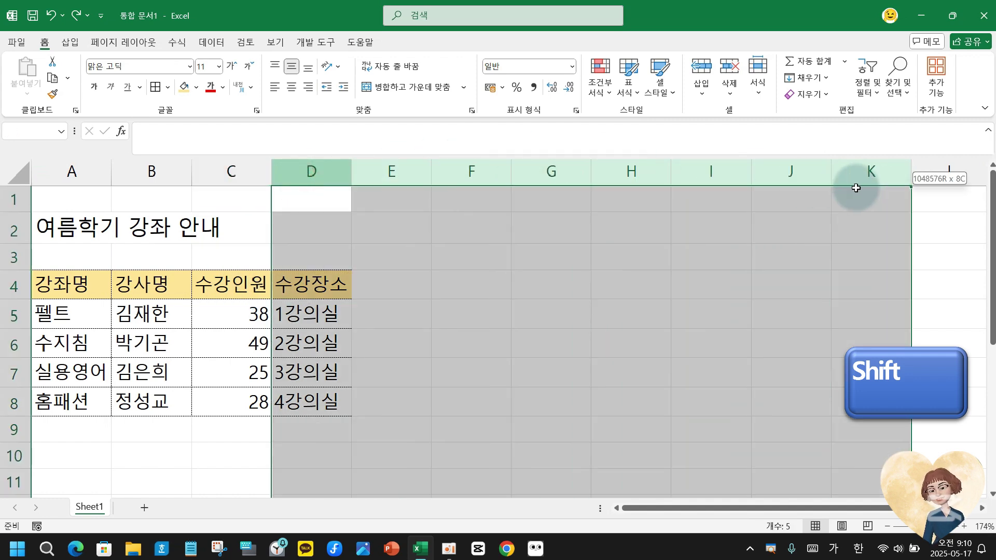
click(433, 371)
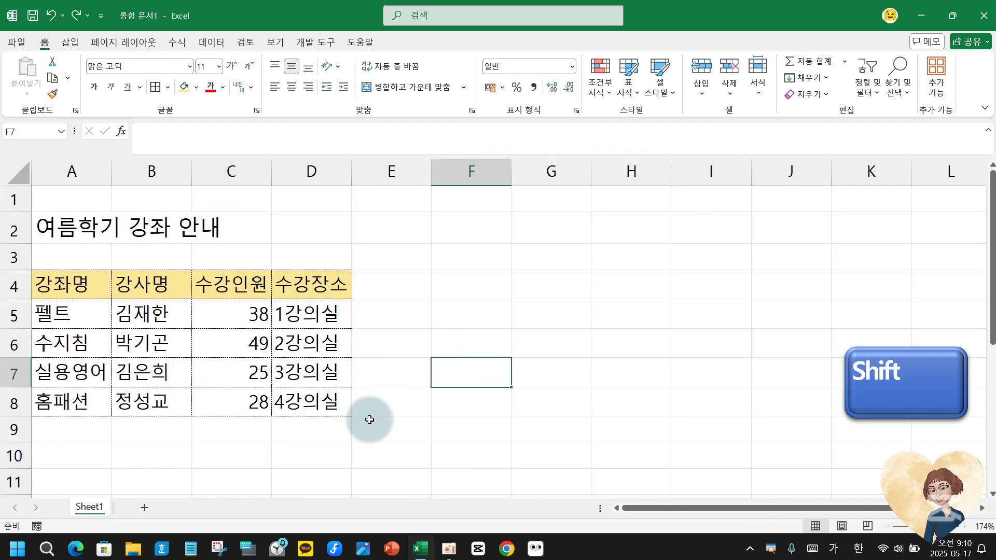
click(11, 231)
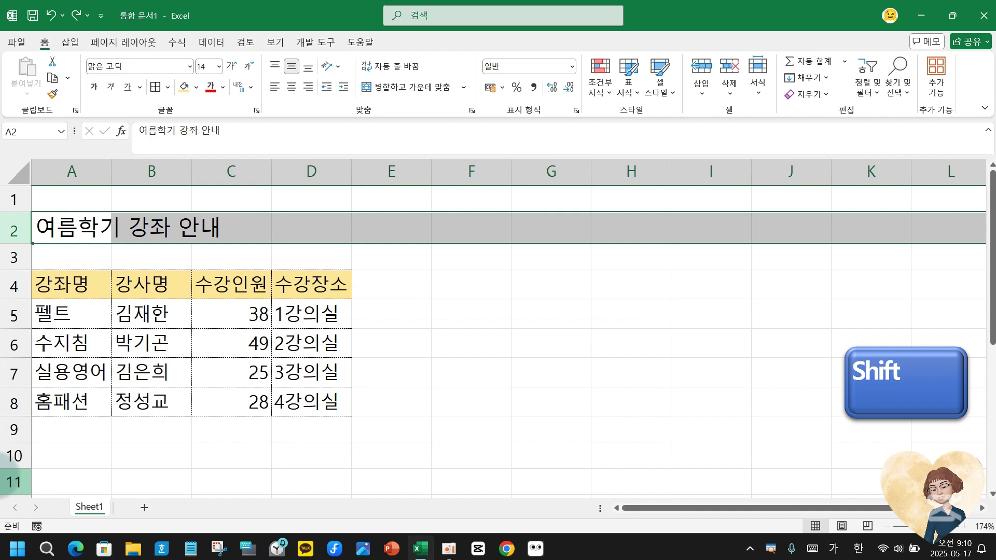
shift+click(8, 478)
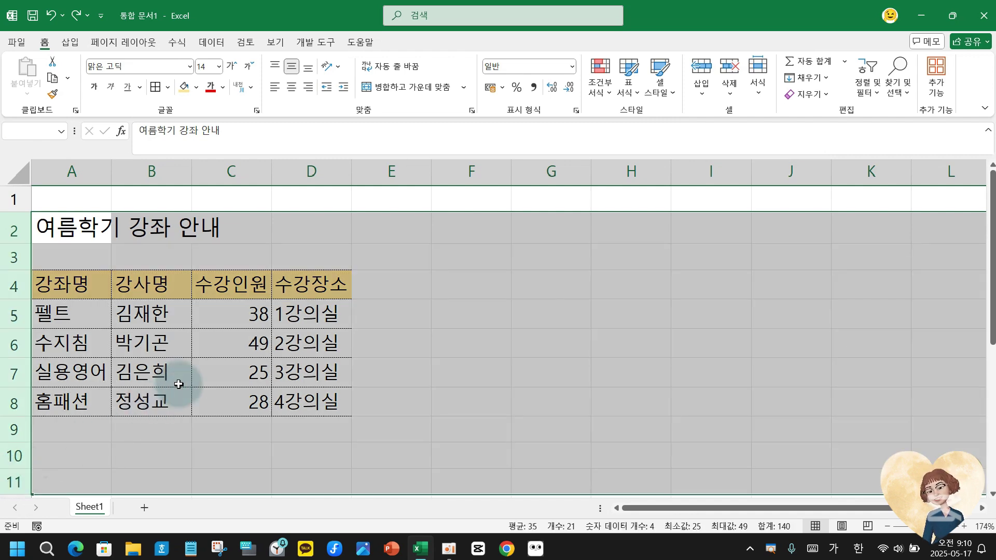
click(428, 280)
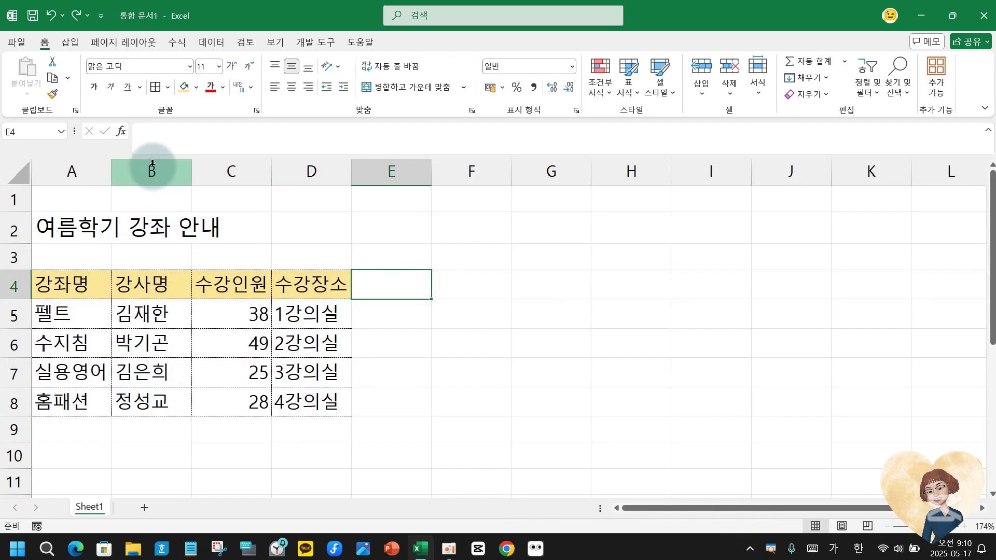
Ctrl-select the non-adjacent columns B, D, F, H and J.
key(ctrl)
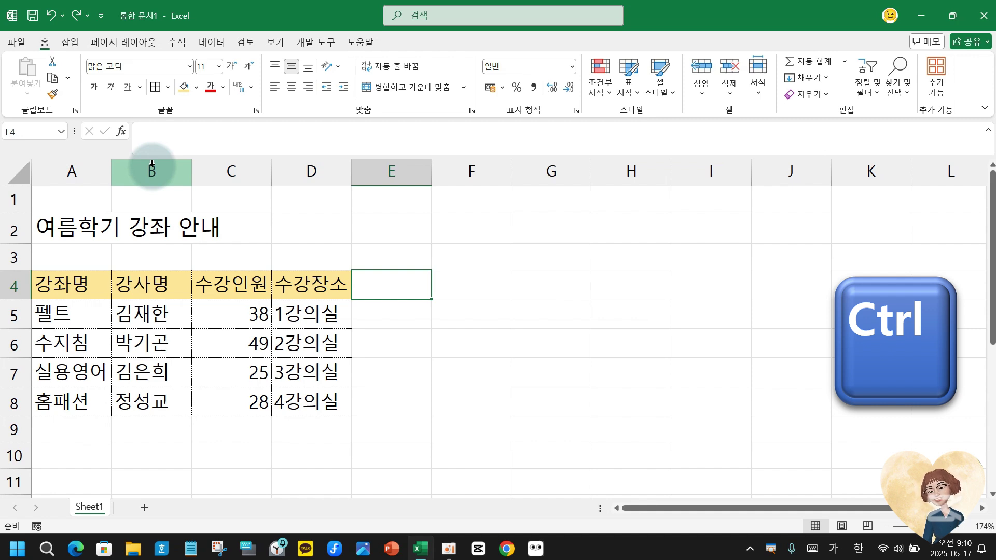
ctrl+click(151, 164)
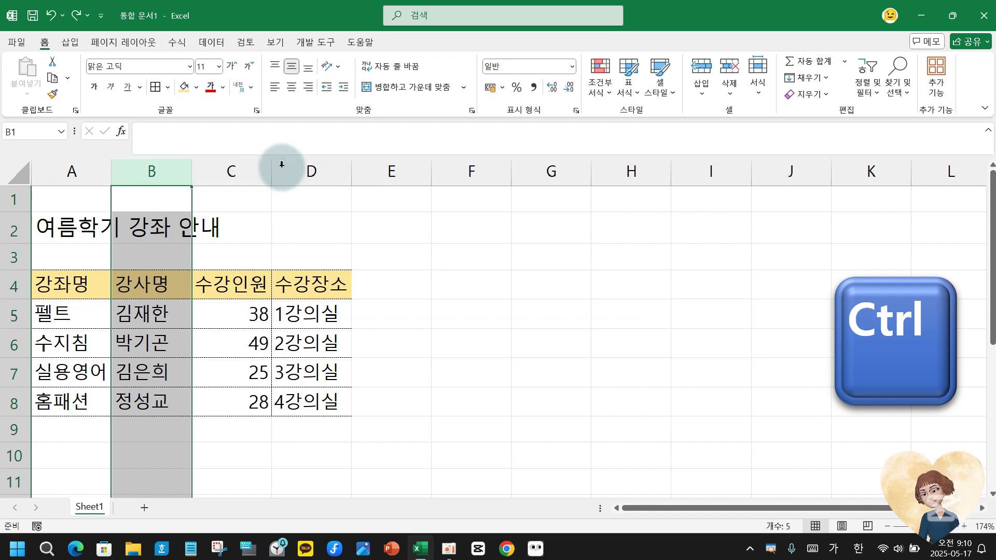
ctrl+click(322, 169)
ctrl+click(473, 163)
ctrl+click(630, 172)
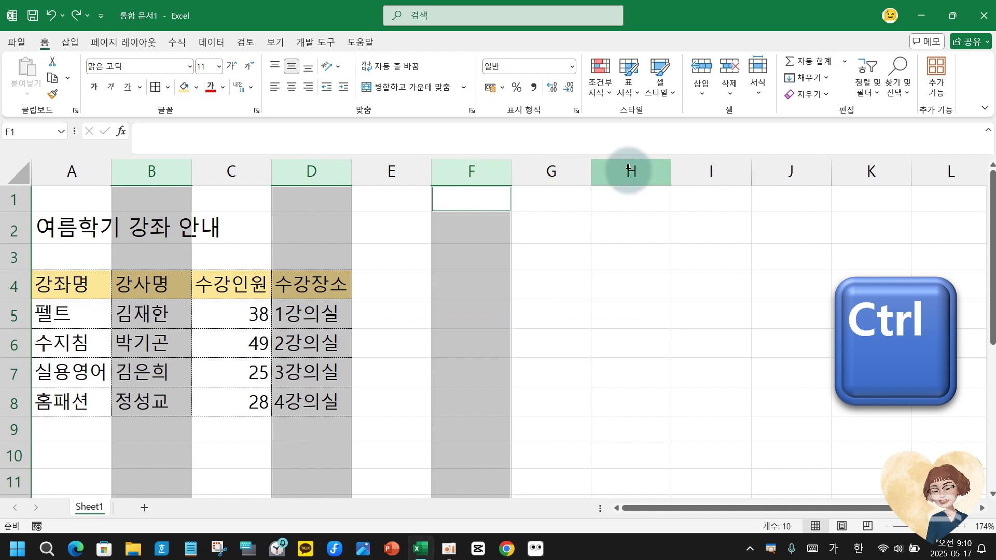
ctrl+click(783, 171)
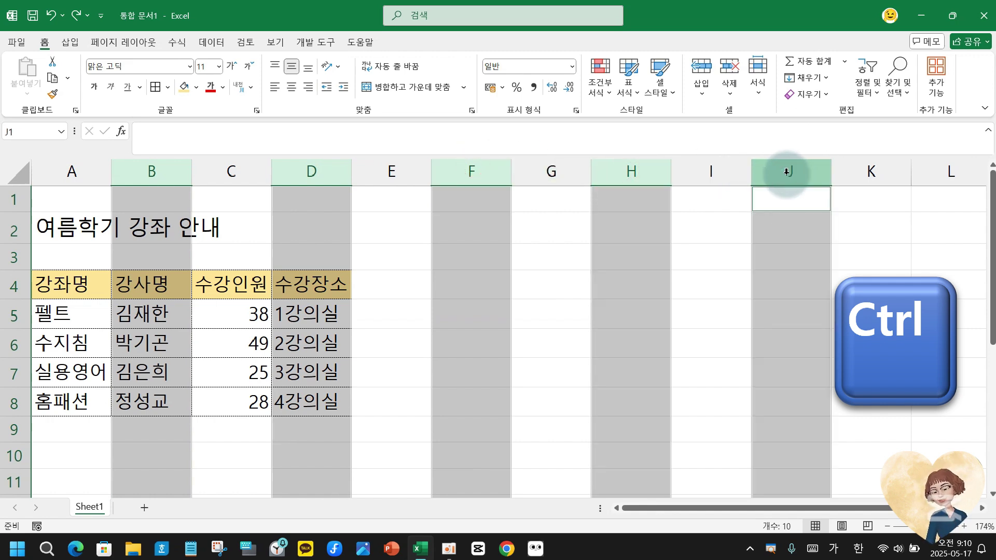
Ctrl-select scattered individual cells such as D2, E4 and G6.
click(313, 228)
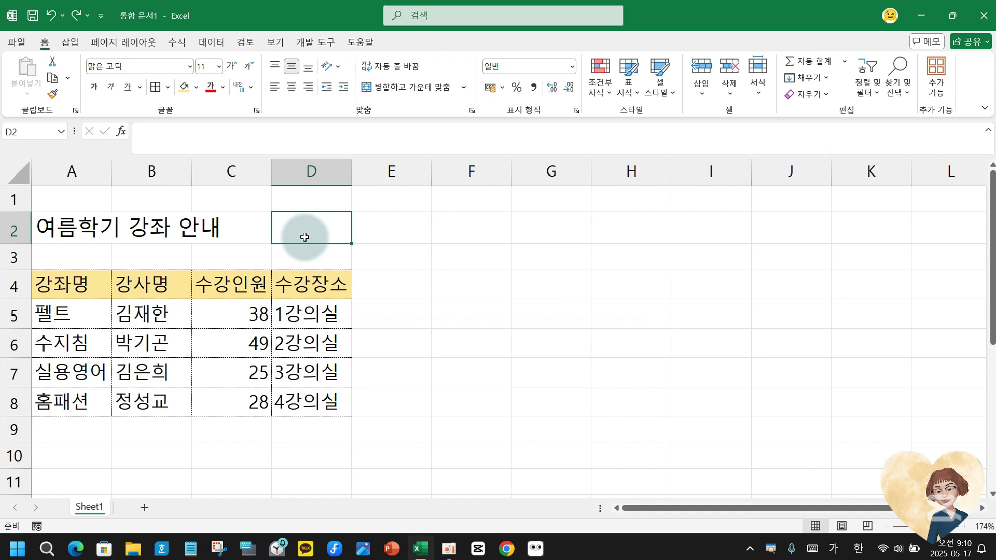
ctrl+click(393, 292)
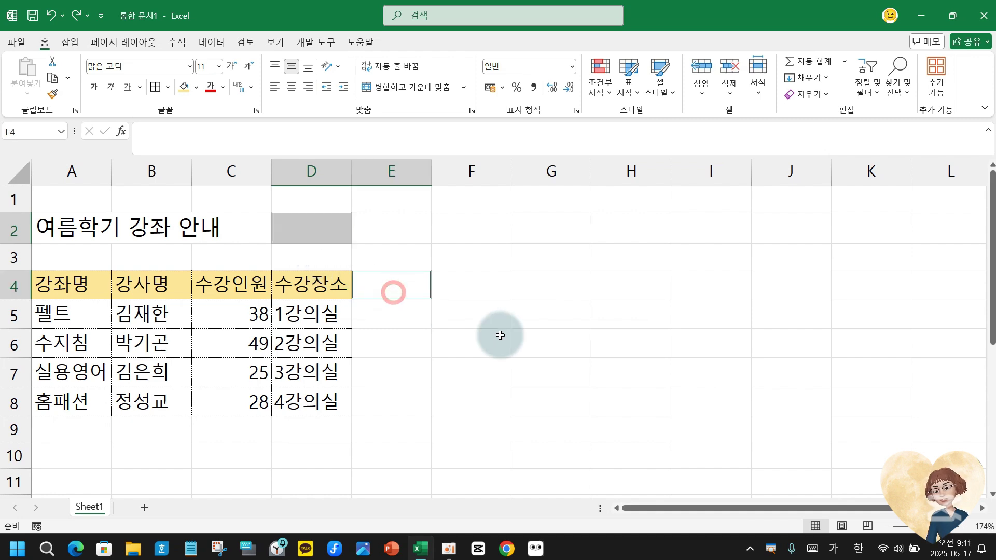
ctrl+click(524, 345)
ctrl+click(658, 363)
ctrl+click(820, 348)
ctrl+click(850, 425)
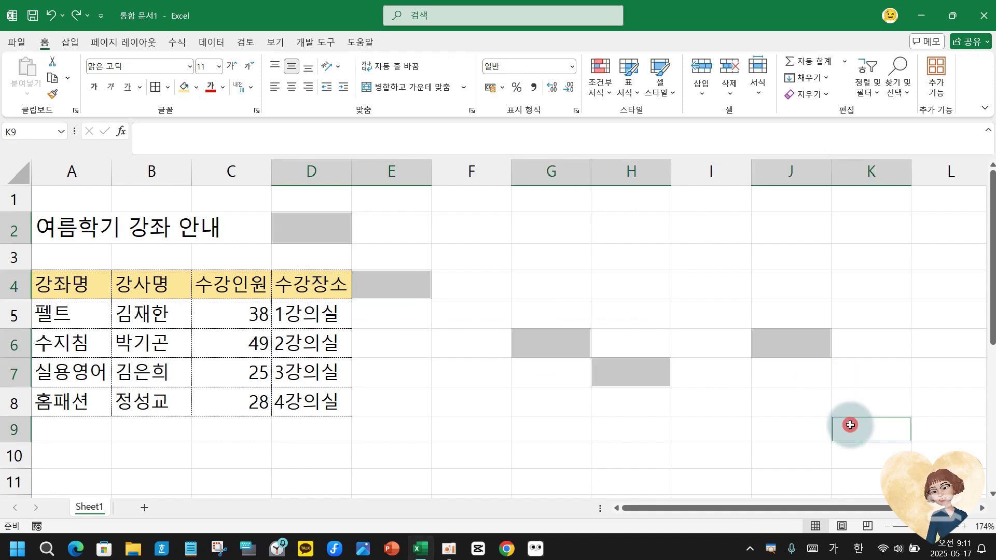
ctrl+click(661, 465)
ctrl+click(396, 471)
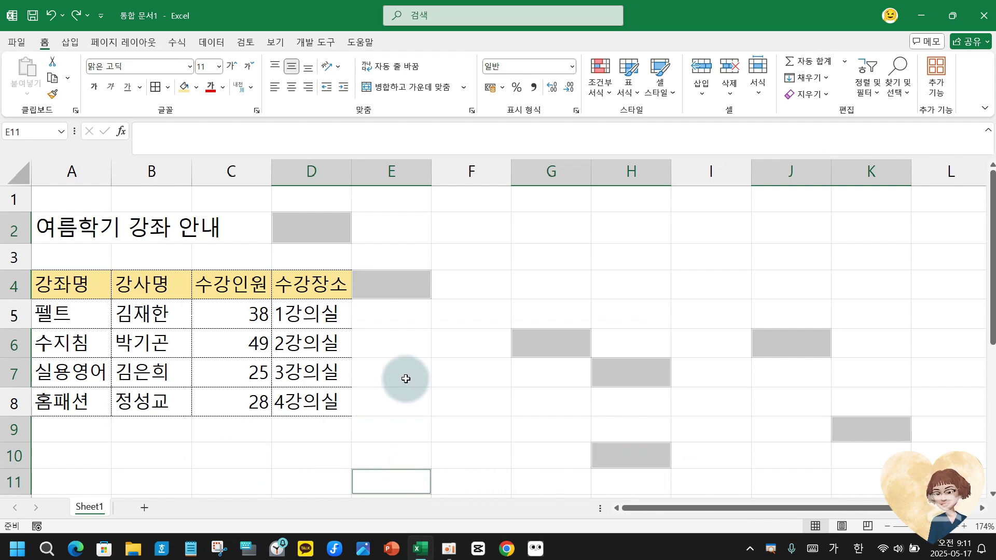
Select the block E2:I9 by clicking E2 and Shift-clicking I9.
click(375, 223)
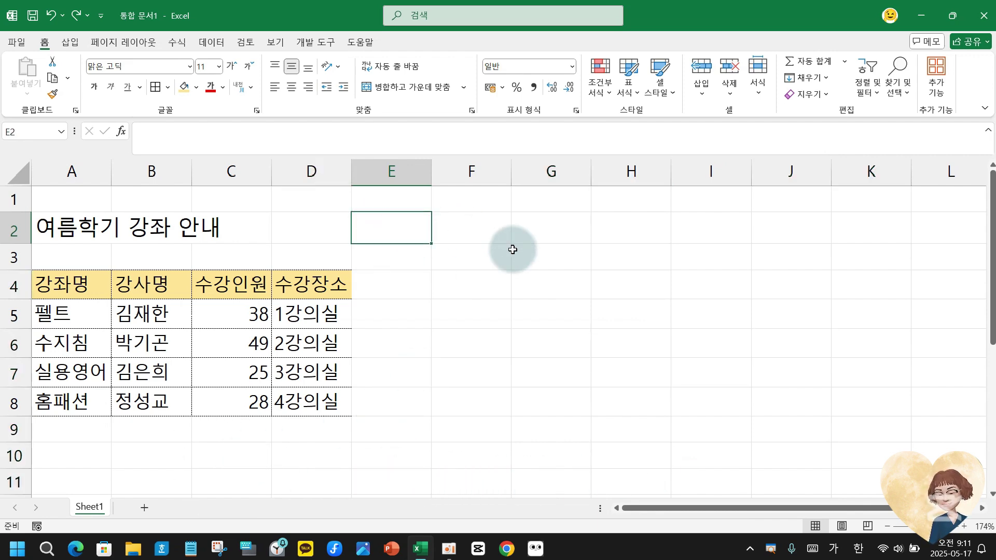
shift+click(383, 219)
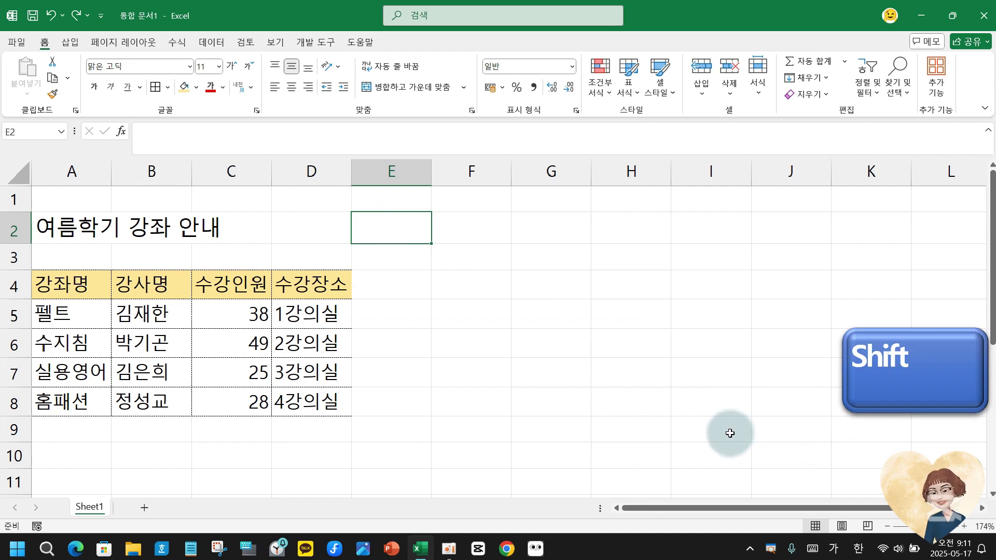
shift+click(729, 433)
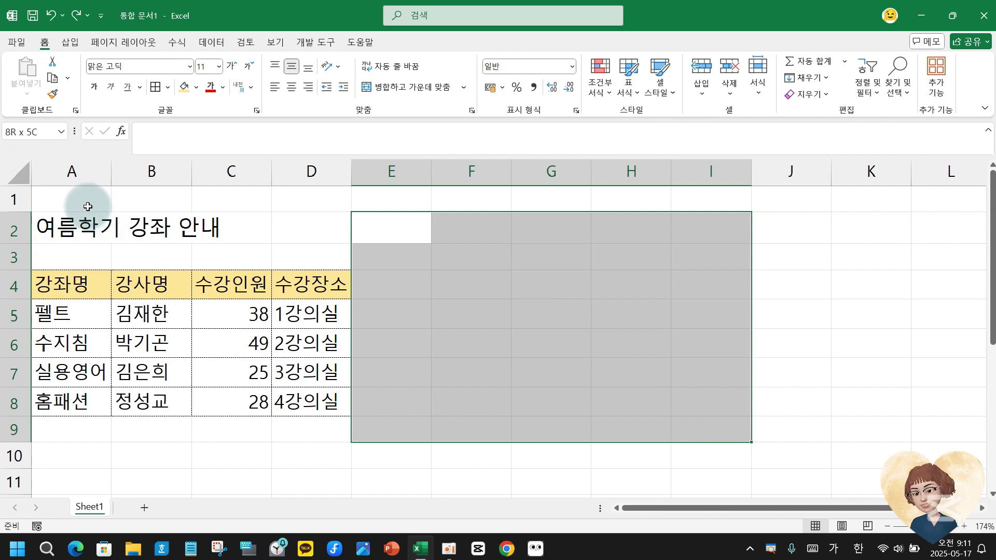
Insert a blank column before column A, moving the title to B2 and the table to B4:E8.
click(73, 164)
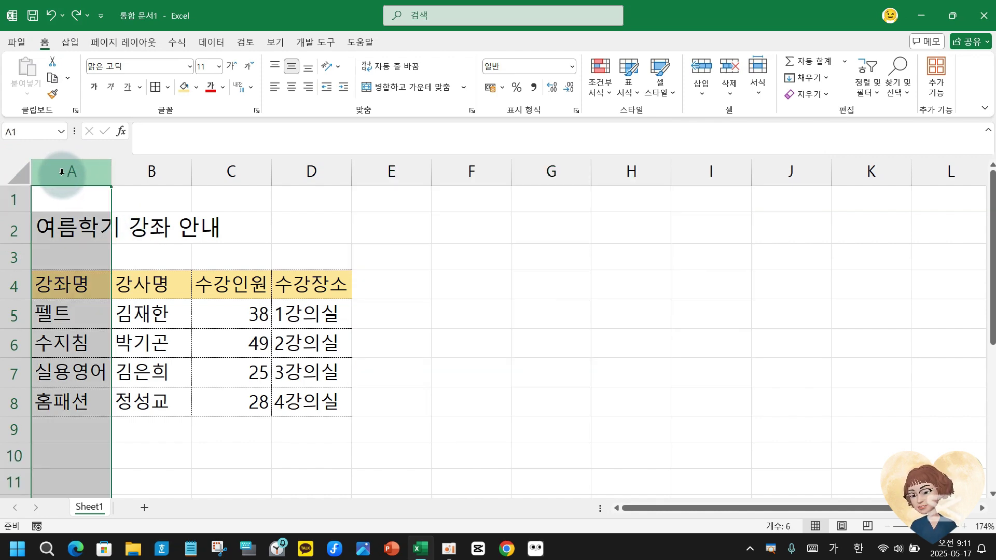
click(65, 171)
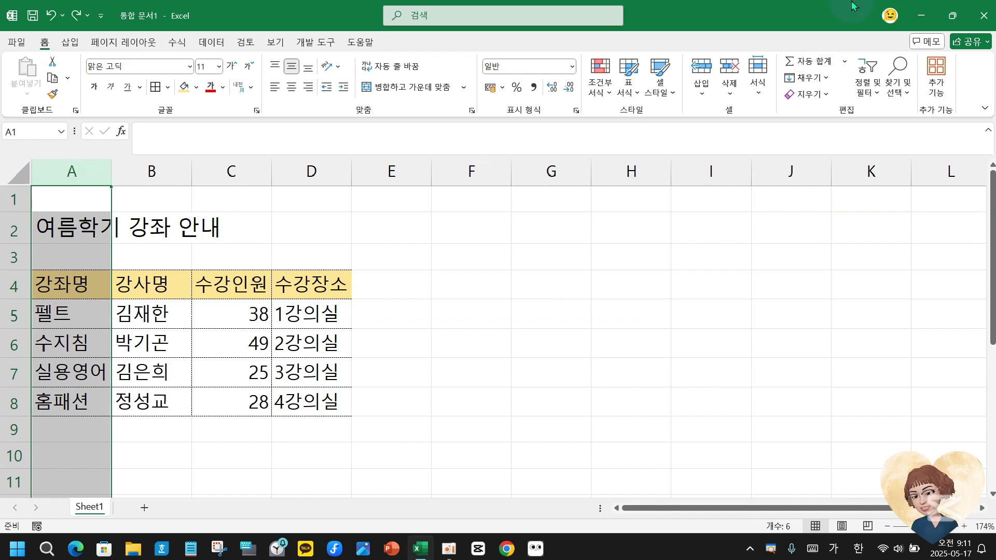
click(701, 71)
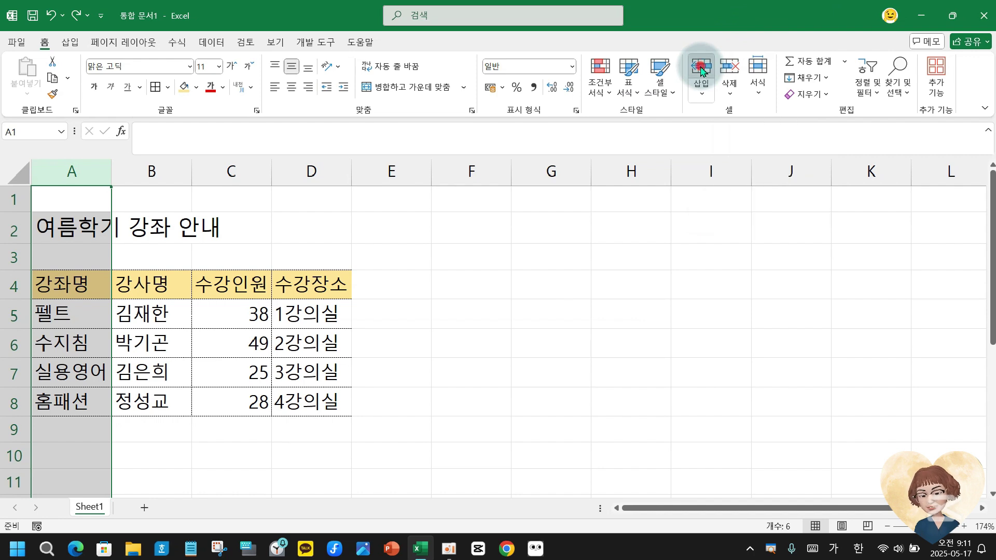
click(701, 72)
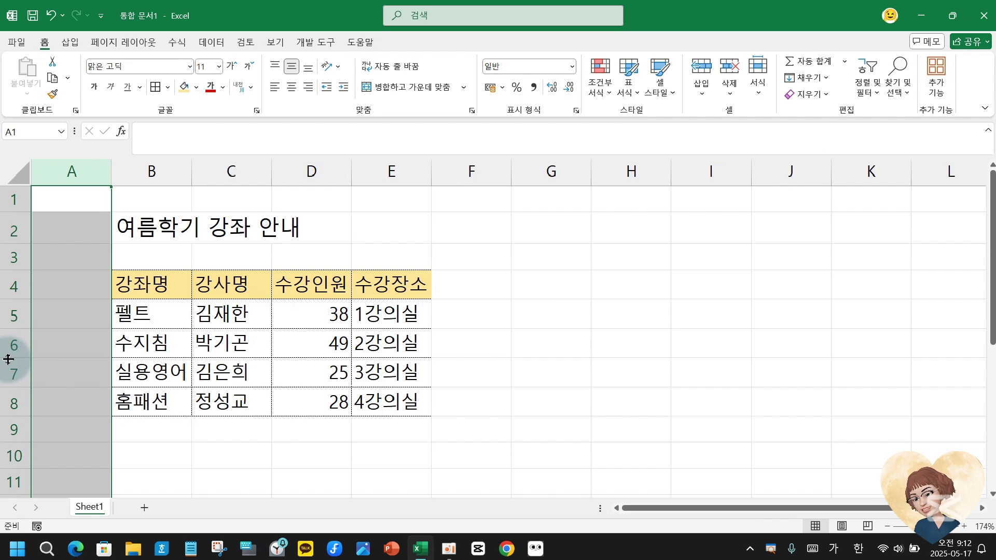
click(10, 373)
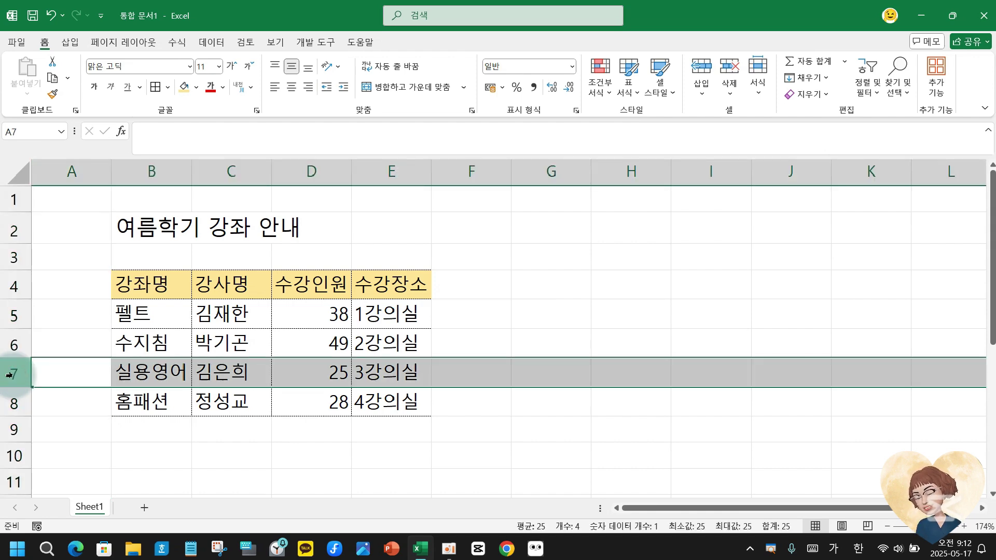
click(729, 66)
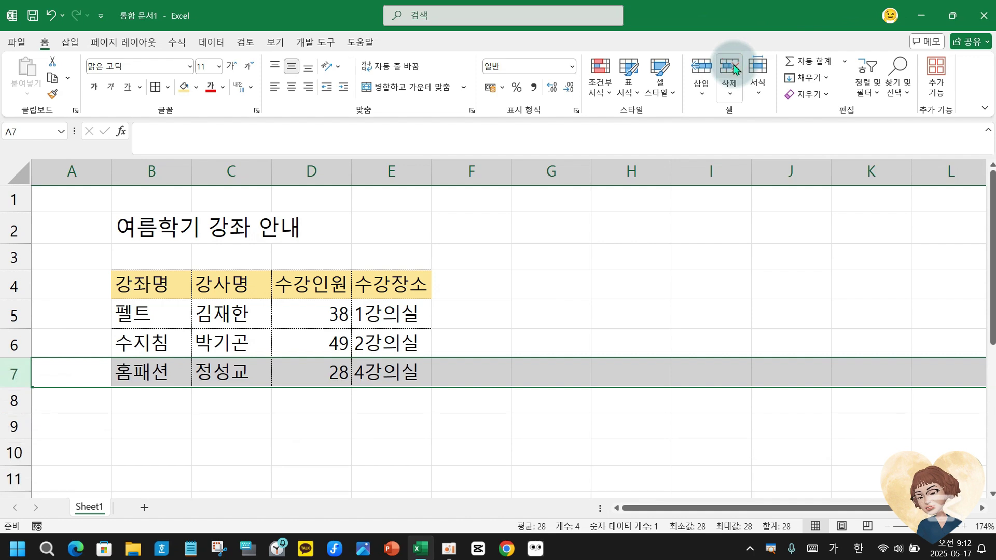
click(78, 169)
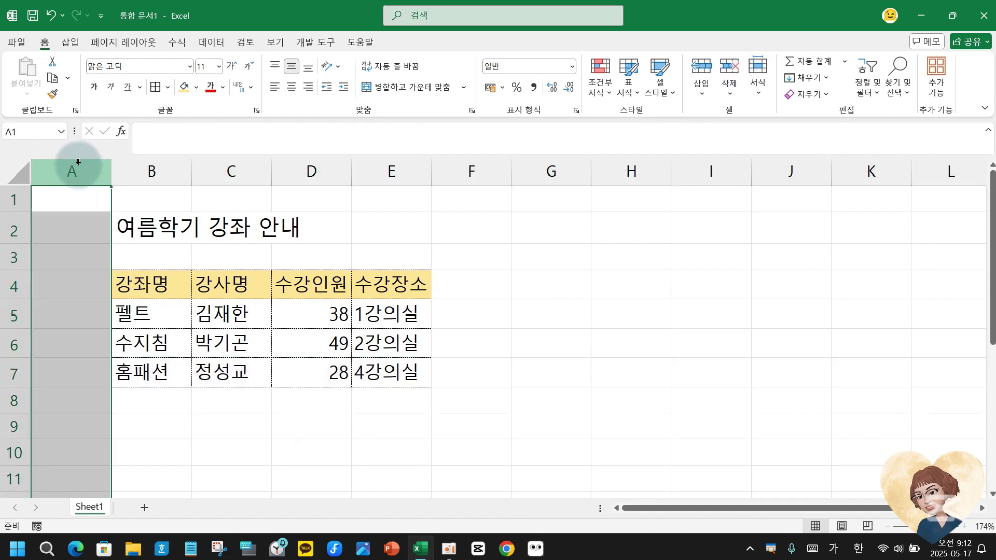
click(734, 70)
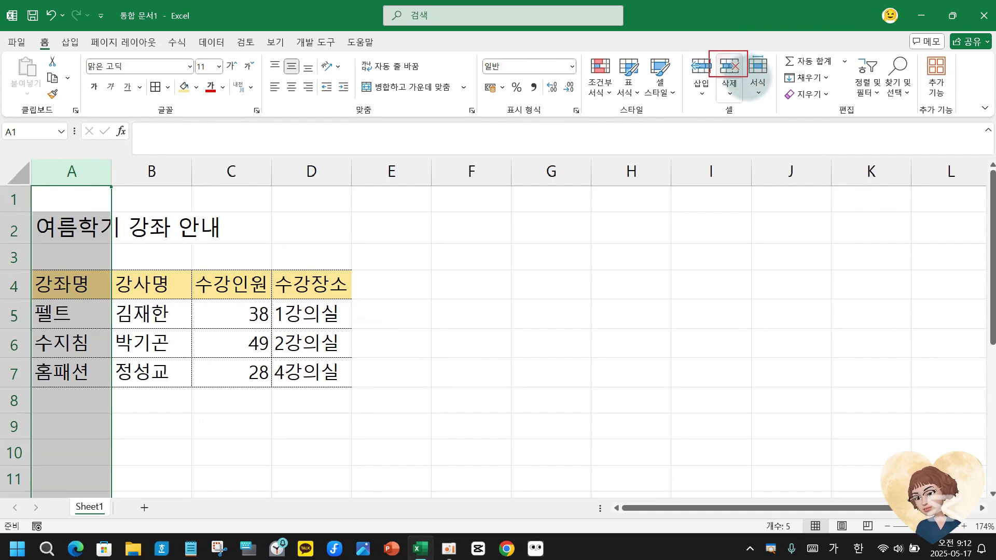
key(ctrl+z)
key(ctrl+z)
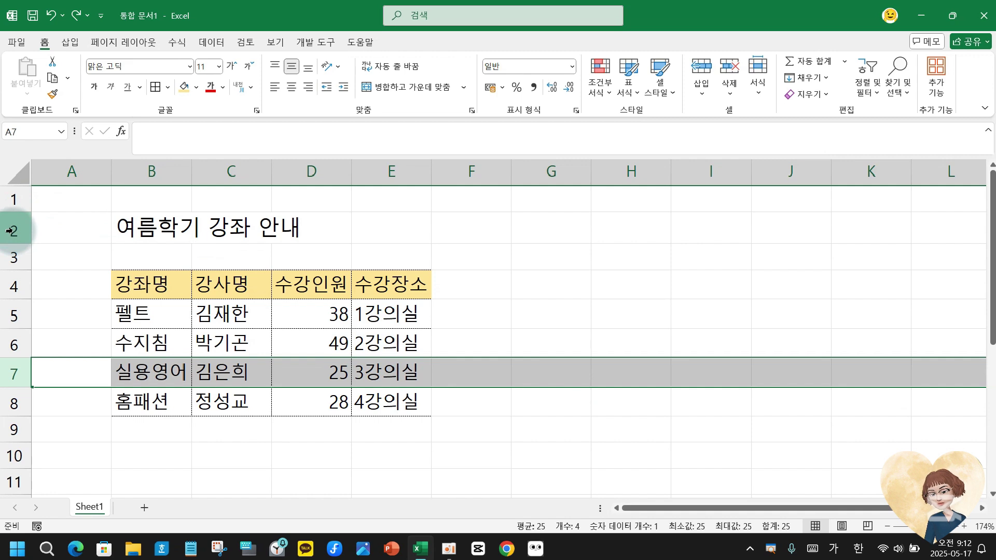
Select title row 2 and set its row height to 25 with Format > Row Height.
click(9, 229)
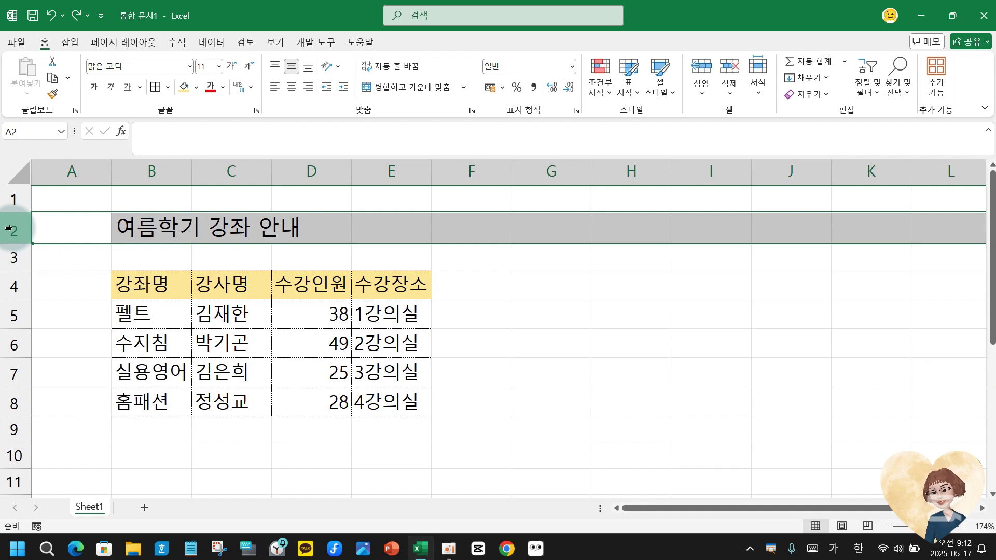
click(72, 226)
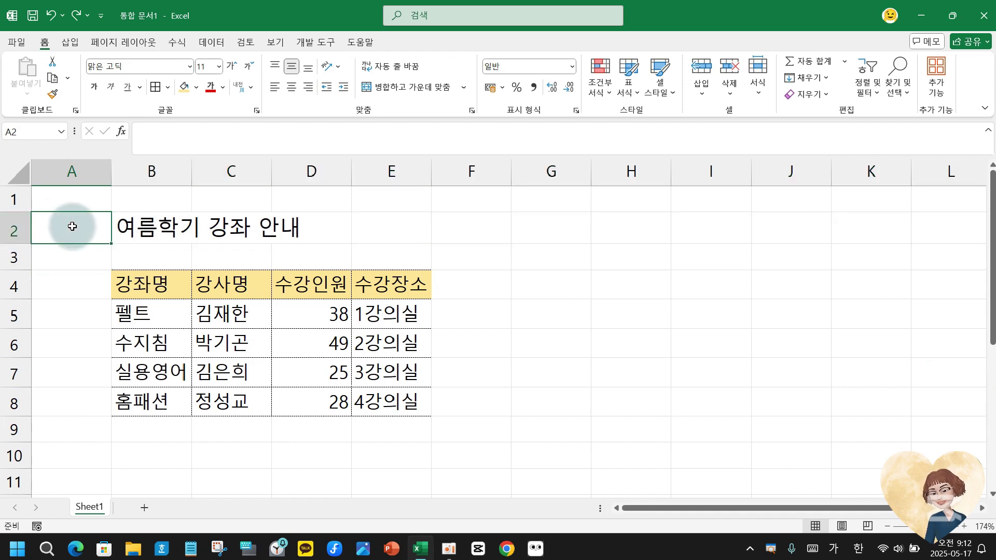
right_click(72, 226)
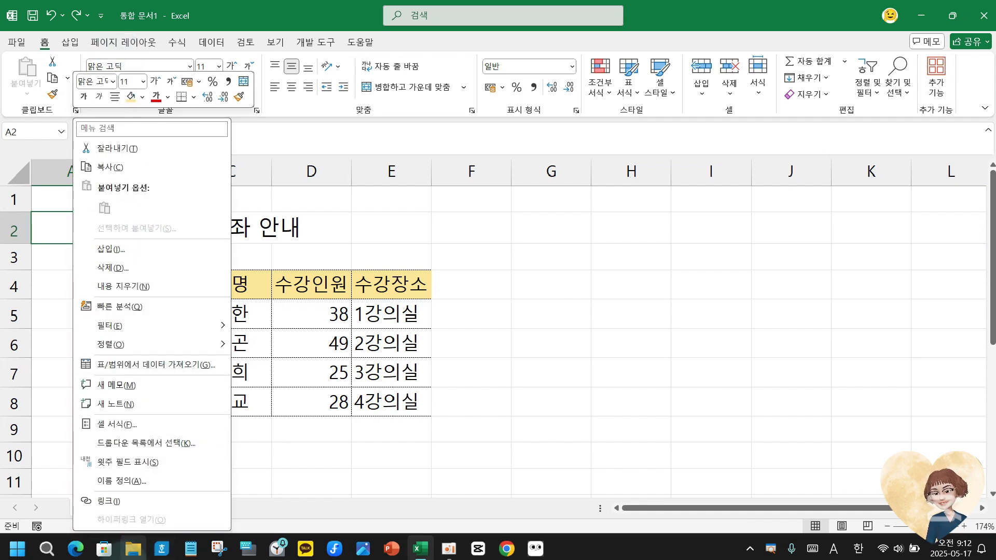
click(45, 224)
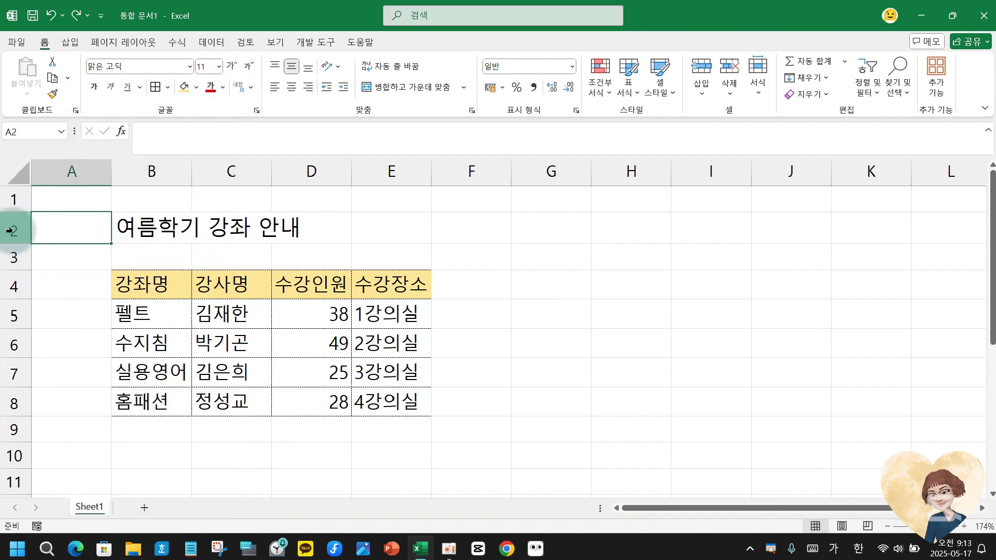
click(9, 230)
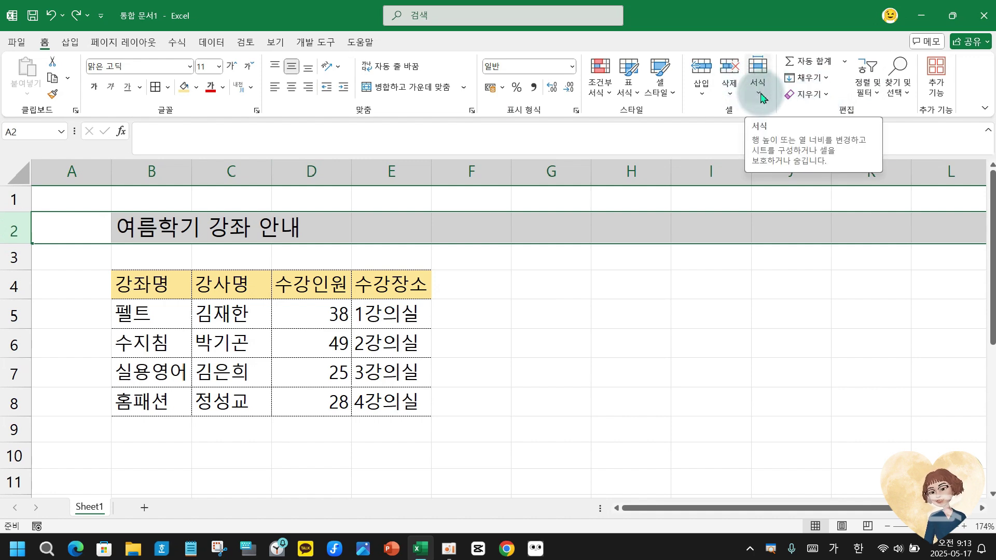
click(760, 96)
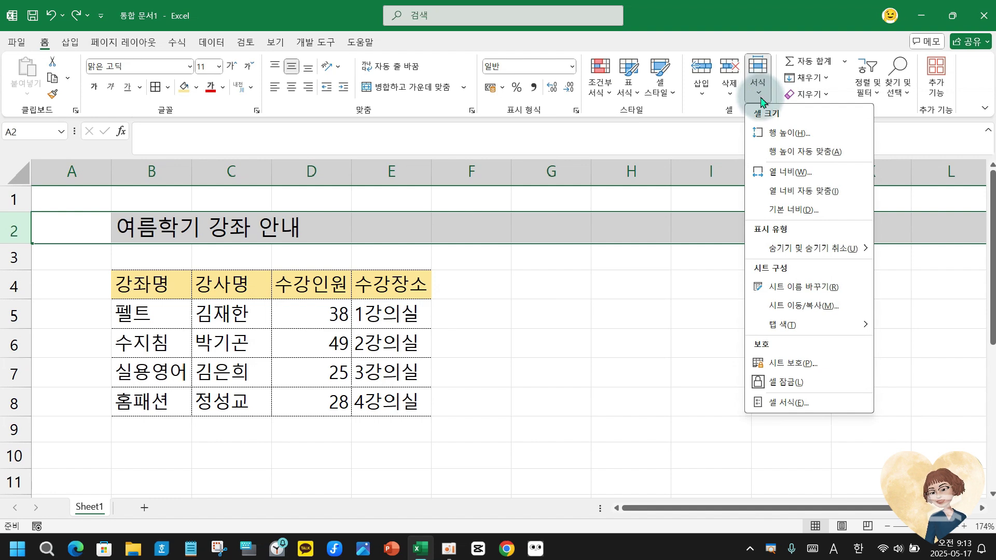
click(788, 404)
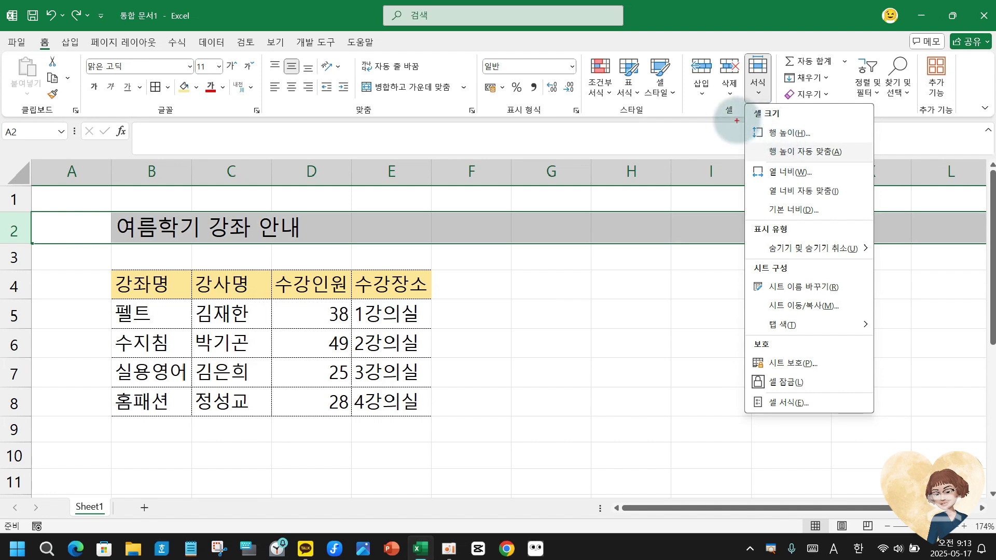
drag(737, 120, 852, 143)
key(Escape)
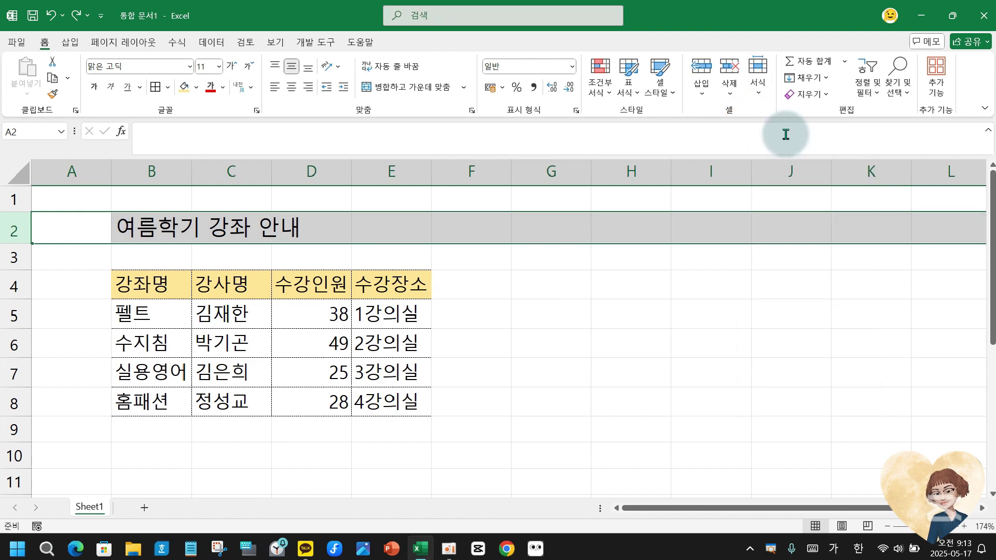
click(758, 89)
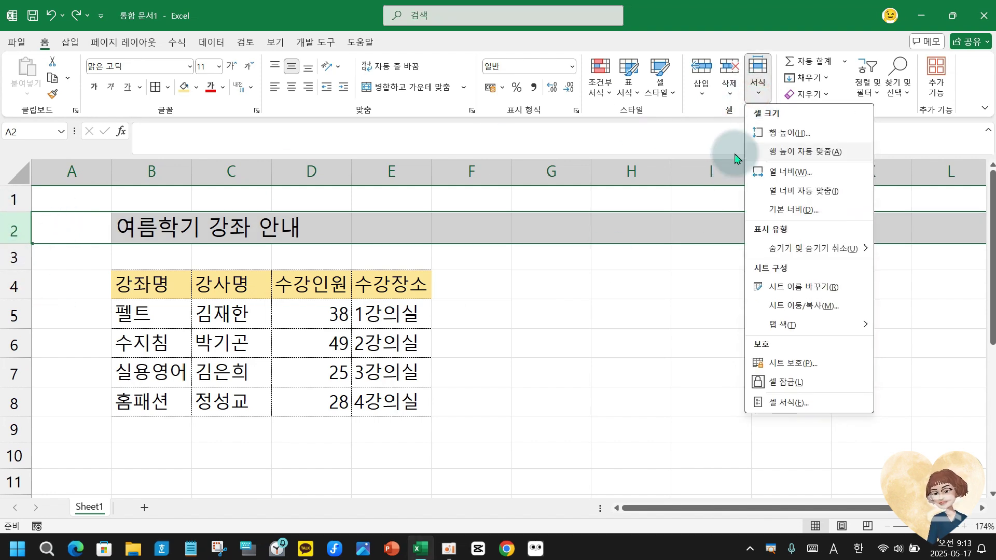
click(789, 134)
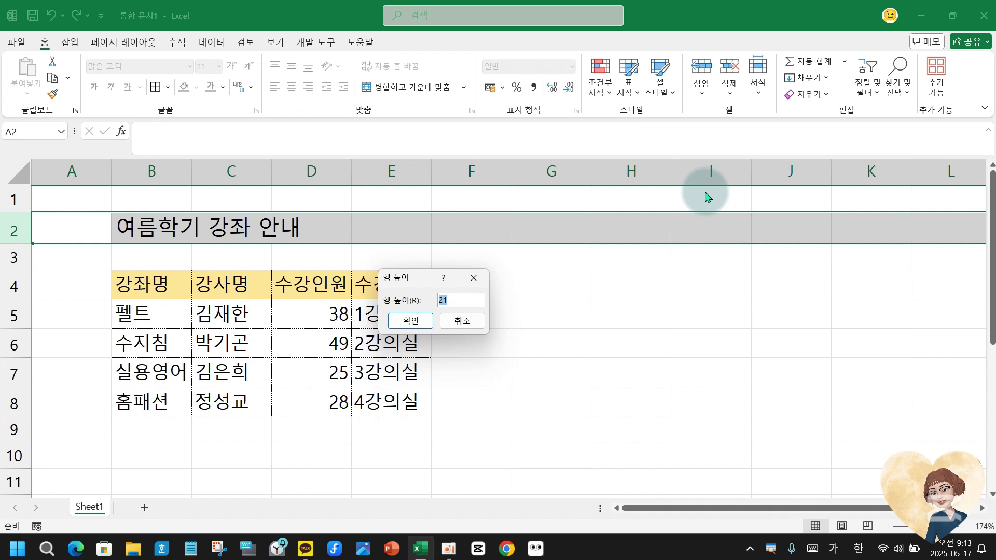
text(25)
key(Return)
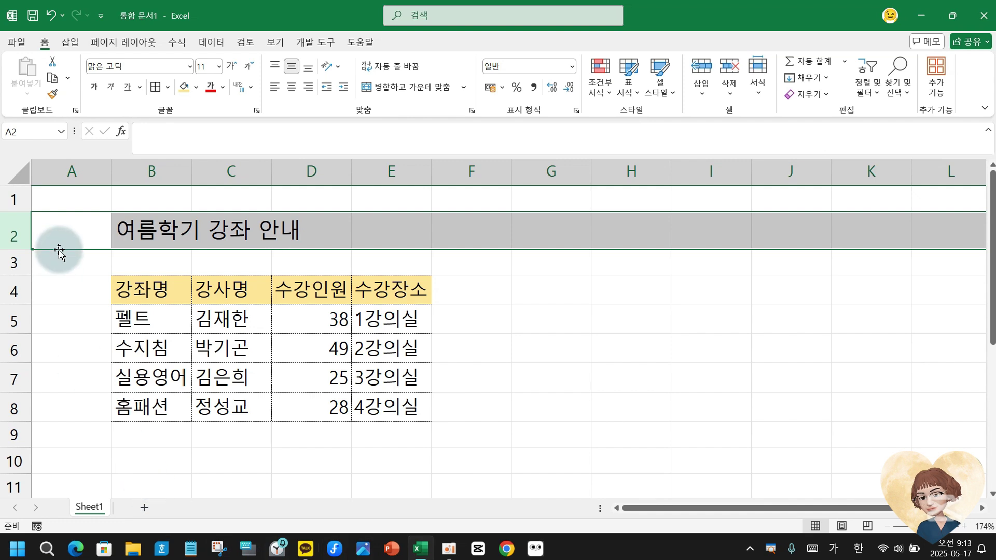
Set column A's width to 1 so it forms a thin left margin.
click(49, 168)
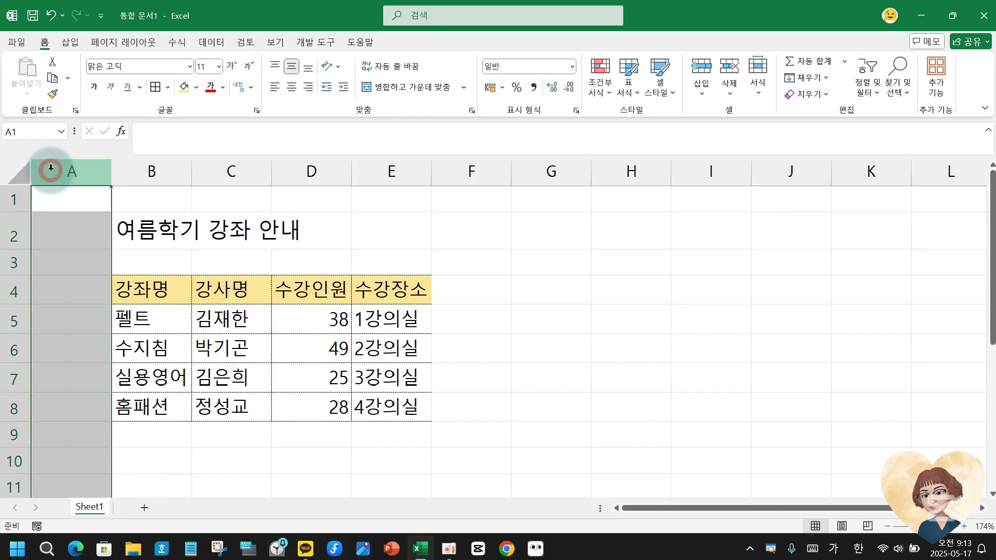
click(758, 83)
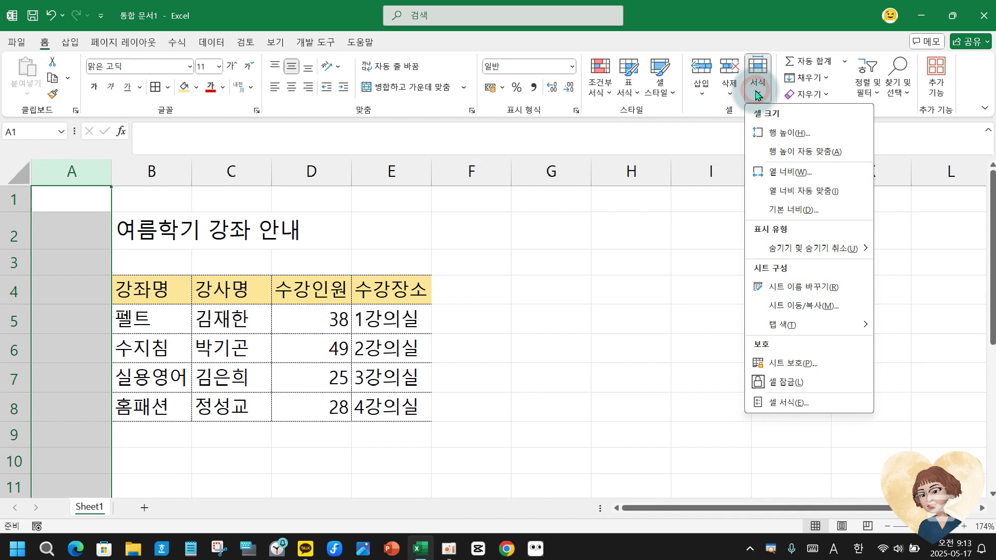
click(784, 178)
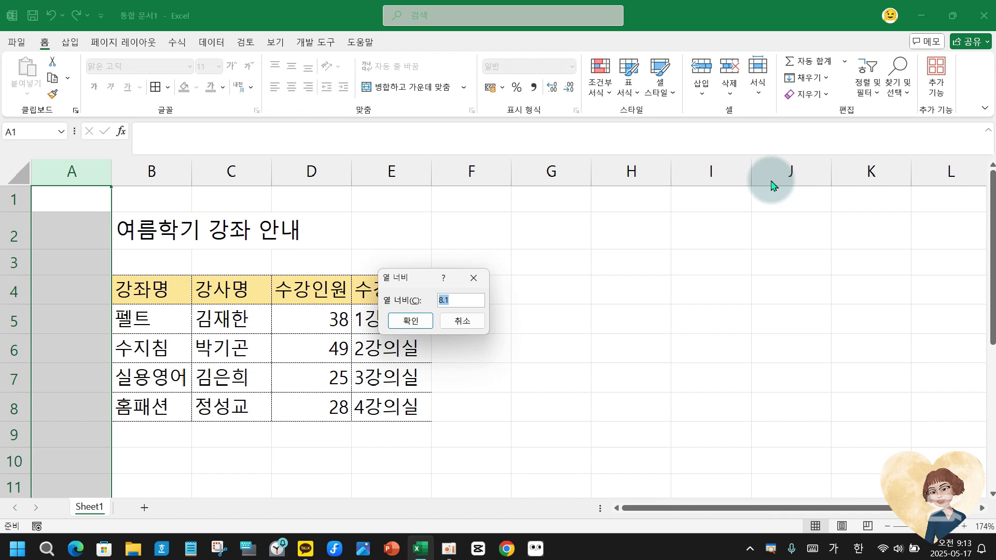
text(1)
key(Return)
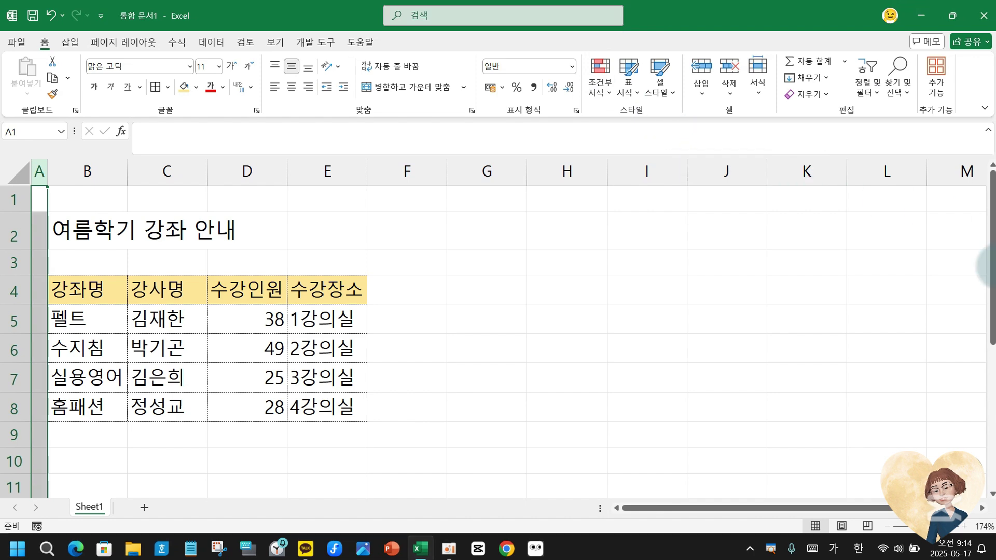
Drag row 2 to height 12.00, then auto-fit it to the 여름학기 강좌 안내 title.
click(105, 256)
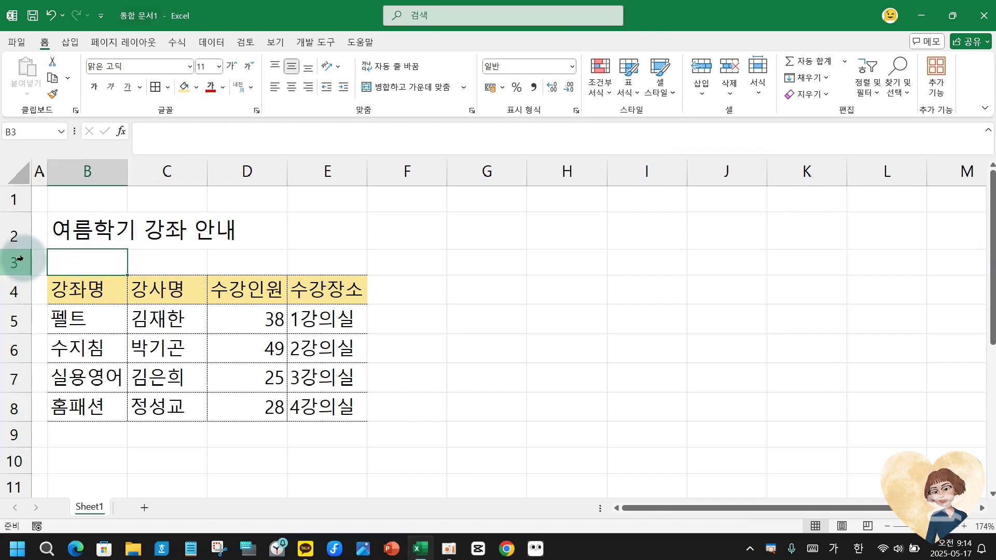
drag(19, 249, 21, 228)
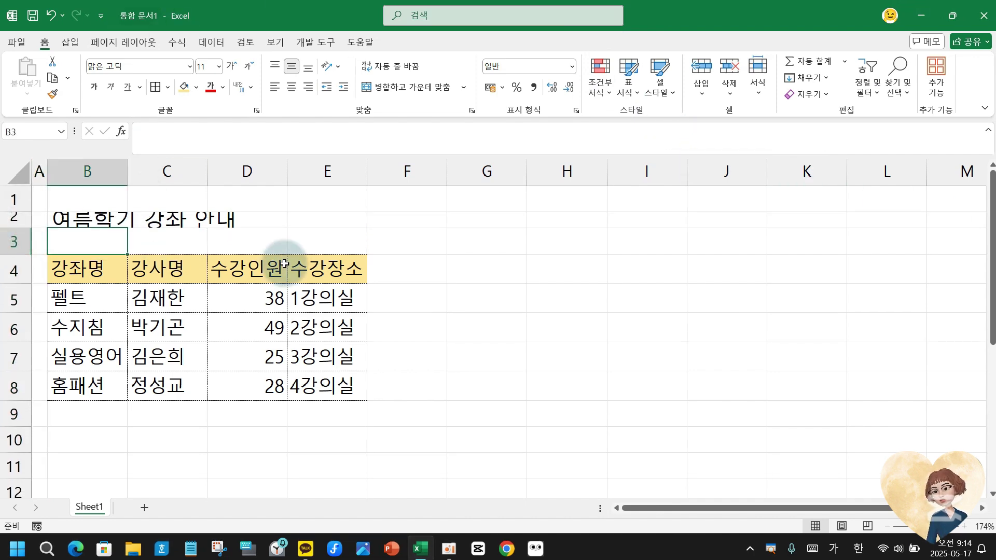
click(227, 383)
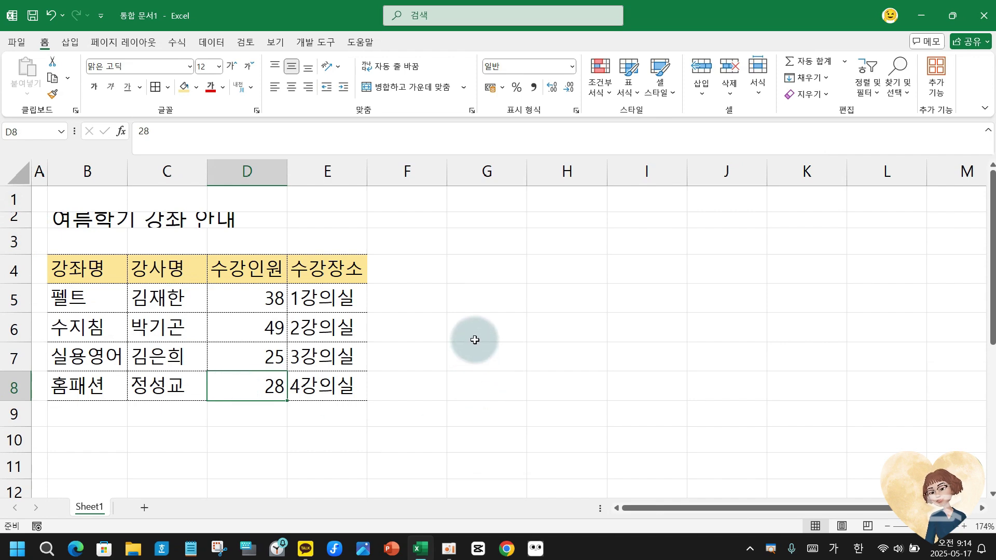
click(91, 218)
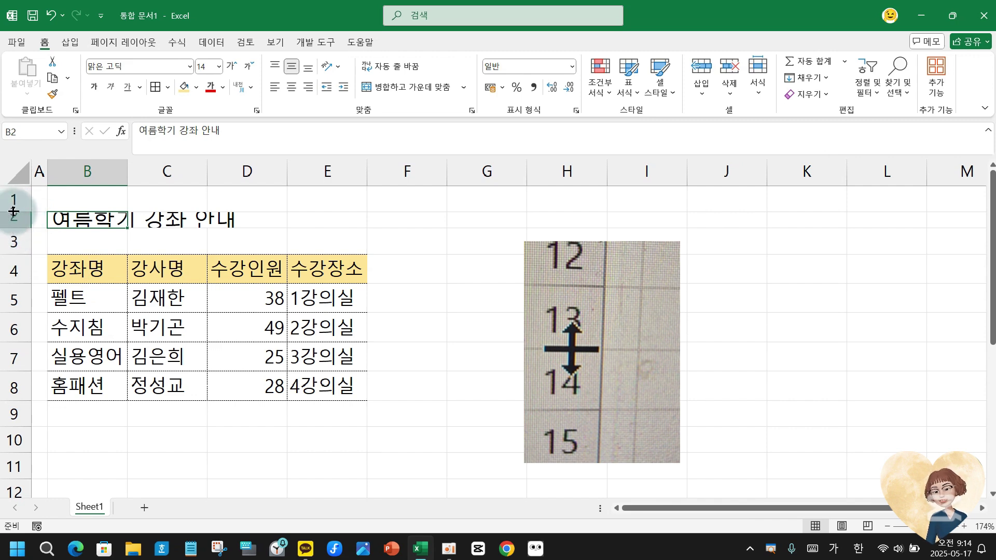
click(13, 211)
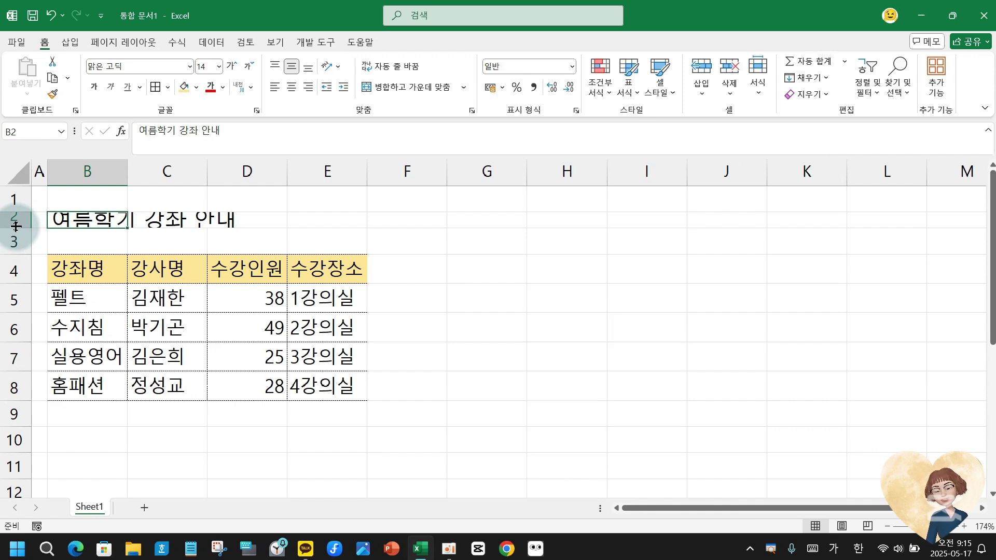
double_click(15, 226)
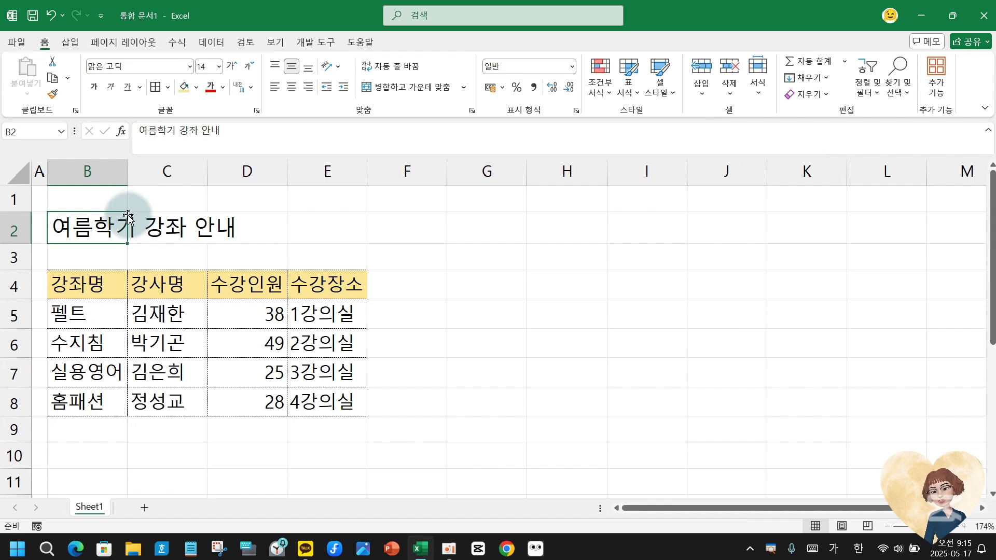
Narrow column B to 5.80, auto-fit it, then drag it to about 102 pixels wide.
drag(127, 165, 105, 179)
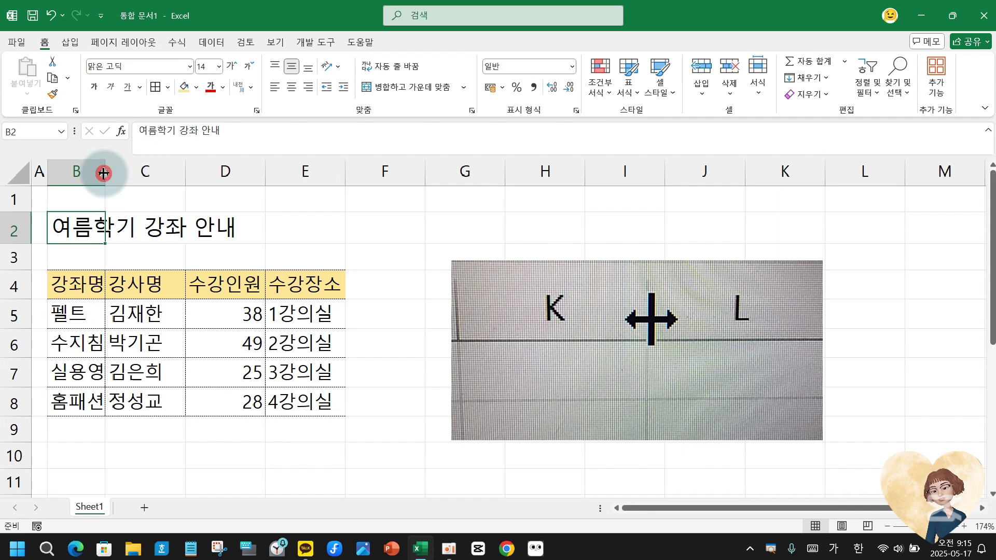
double_click(103, 173)
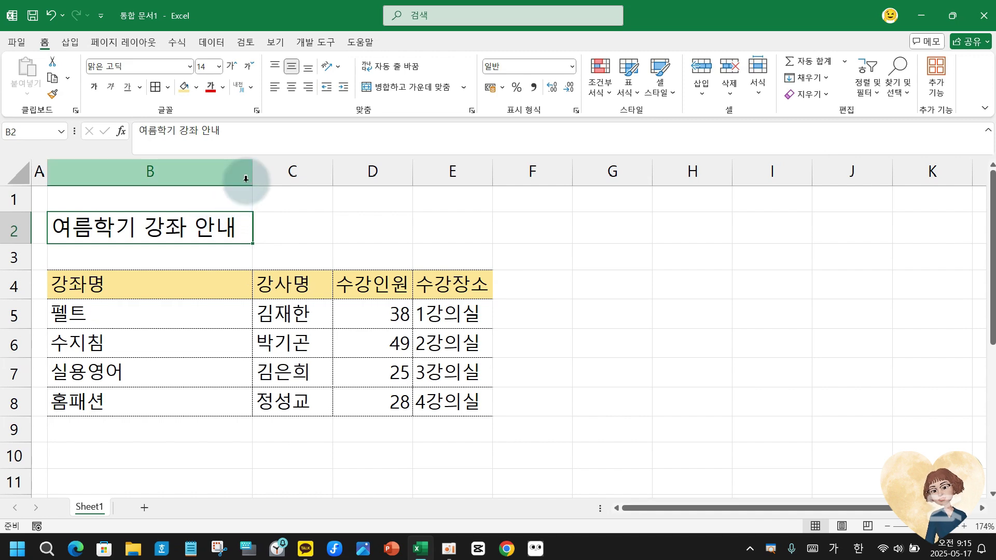
drag(252, 178, 145, 202)
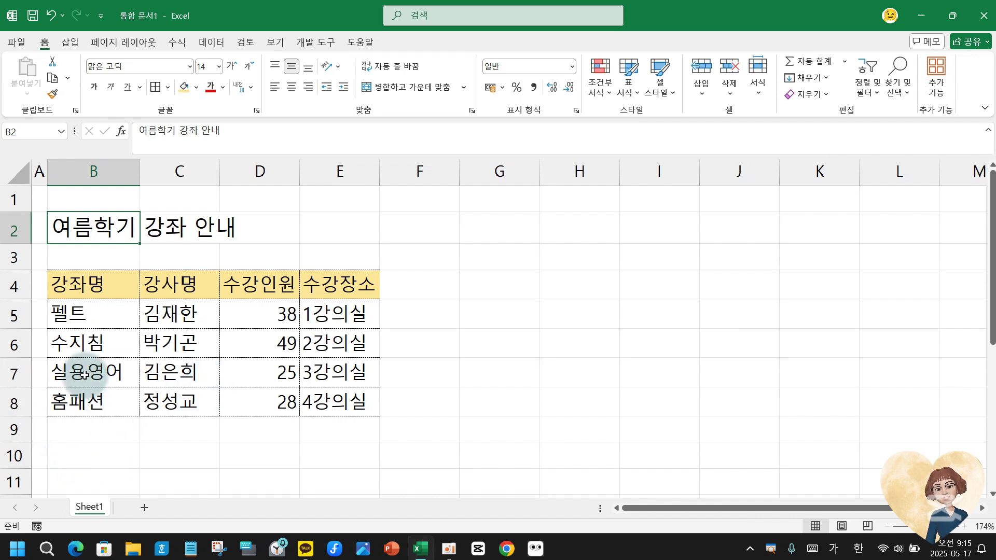
click(12, 341)
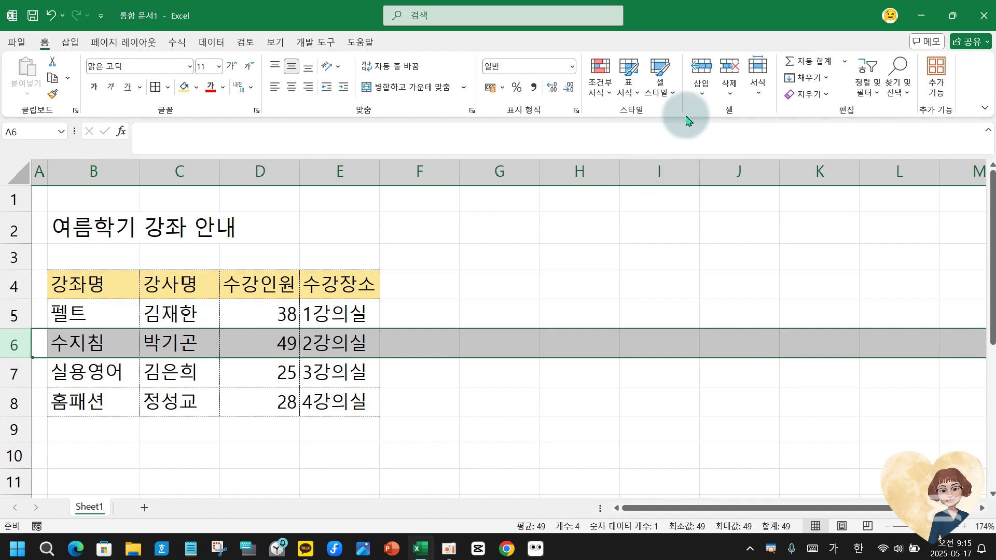
Hide row 6 with the 수지침 course using Format > Hide & Unhide > Hide Rows.
click(757, 96)
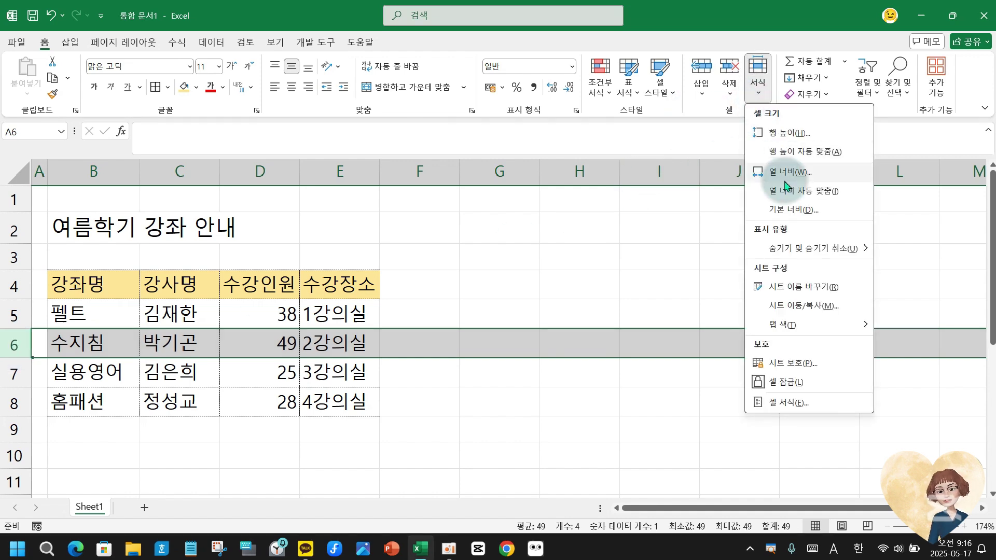
mouse_move(806, 256)
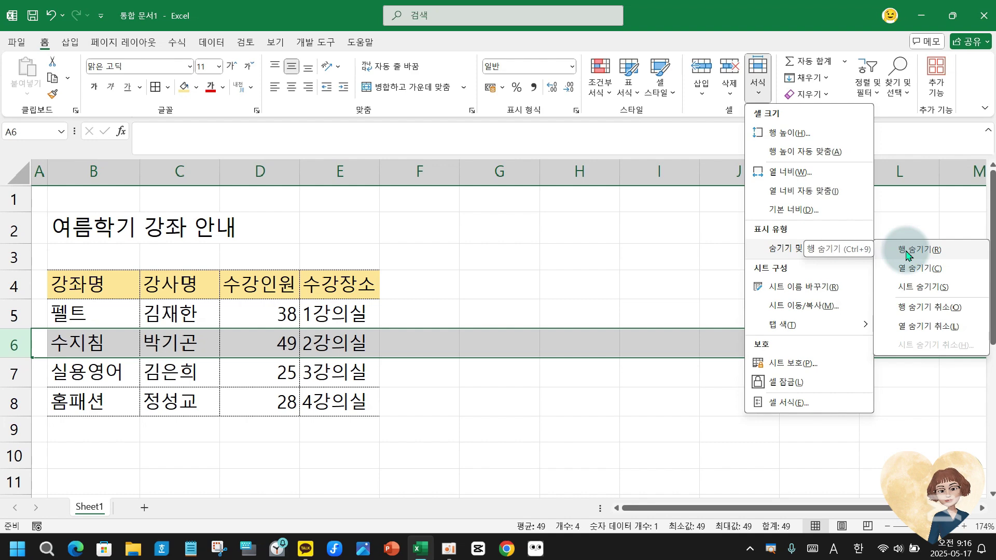
click(907, 254)
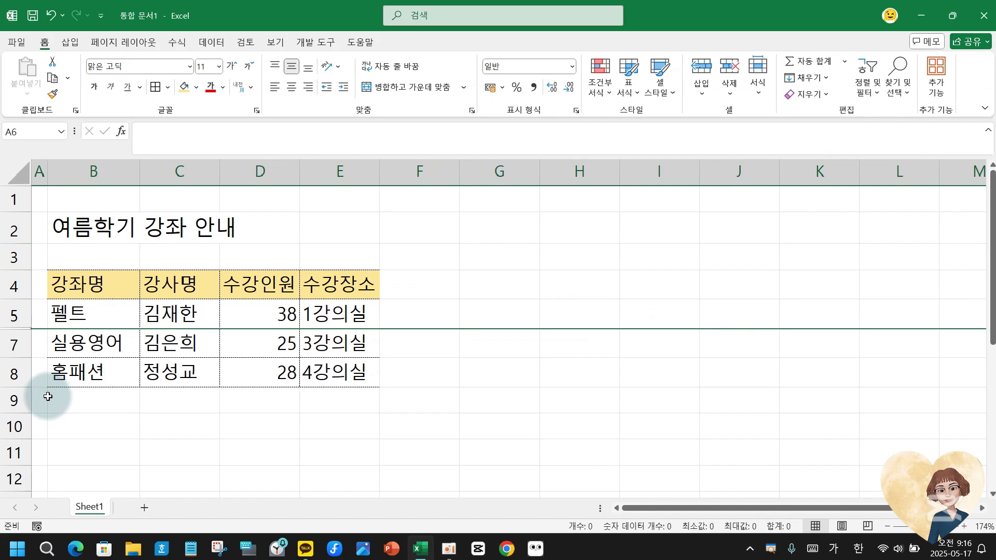
Try unhiding row 6 with only row 5, then only row 7, selected.
click(11, 313)
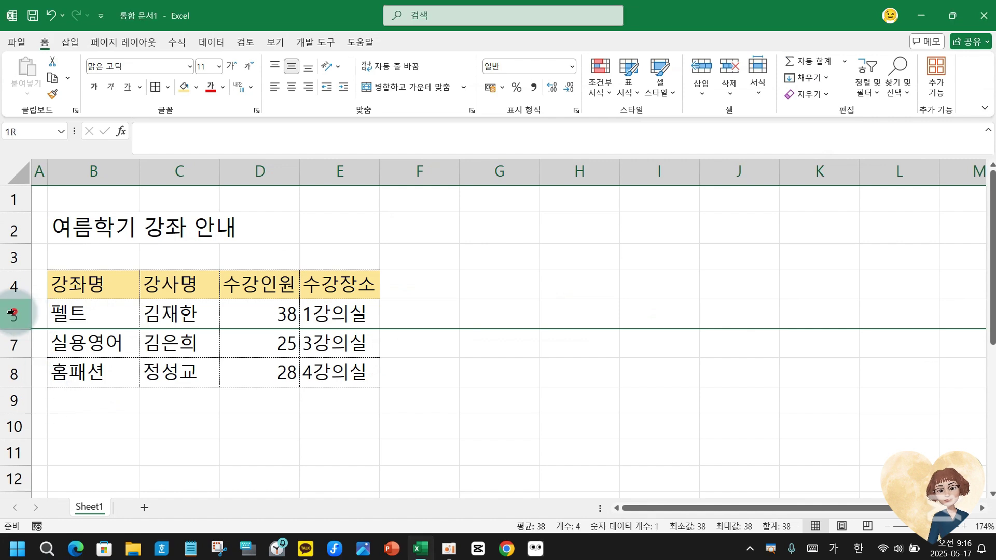
right_click(12, 313)
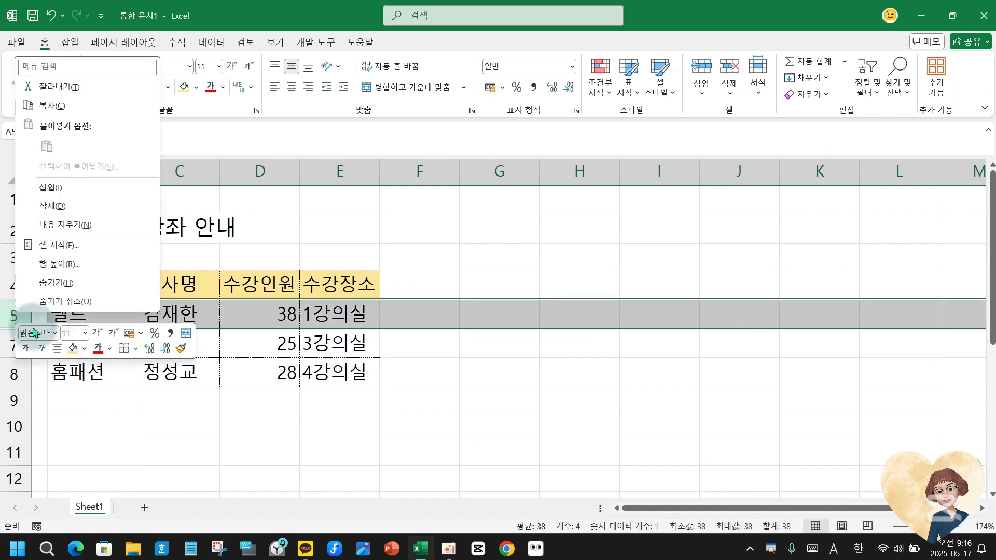
click(49, 305)
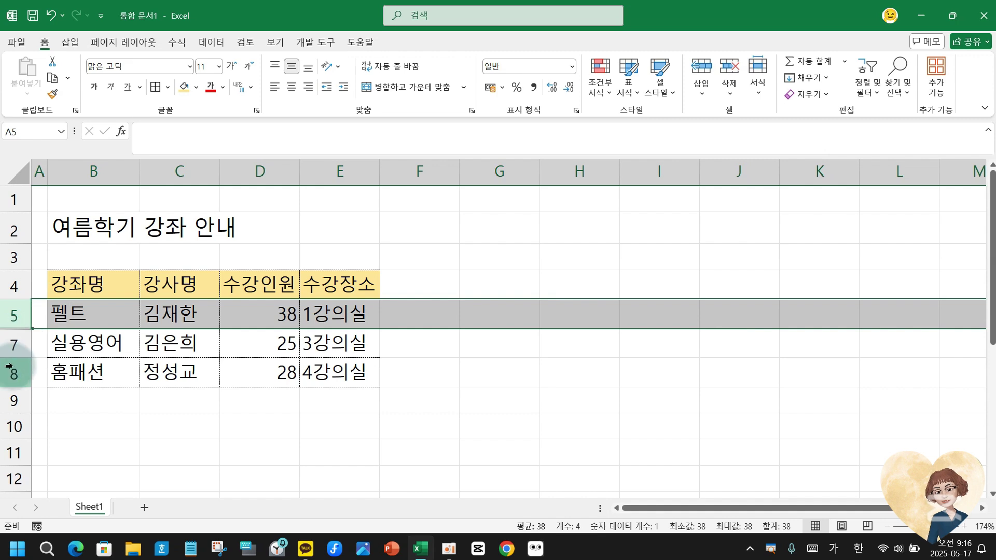
click(12, 345)
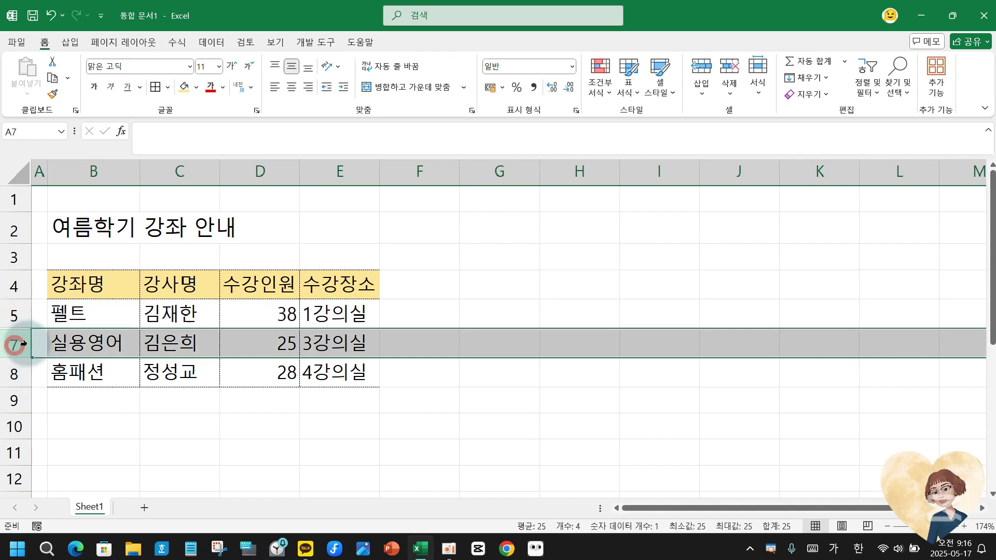
click(766, 96)
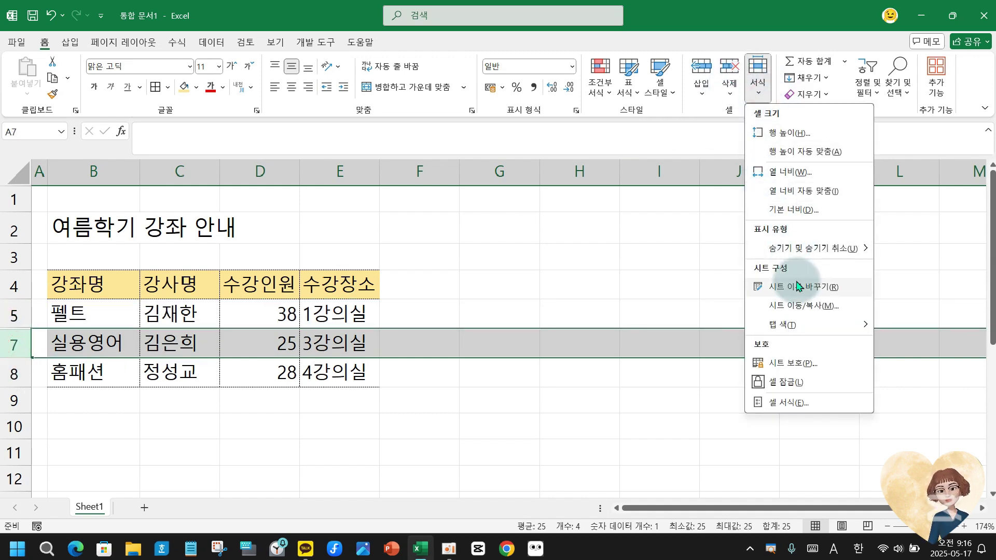
mouse_move(778, 251)
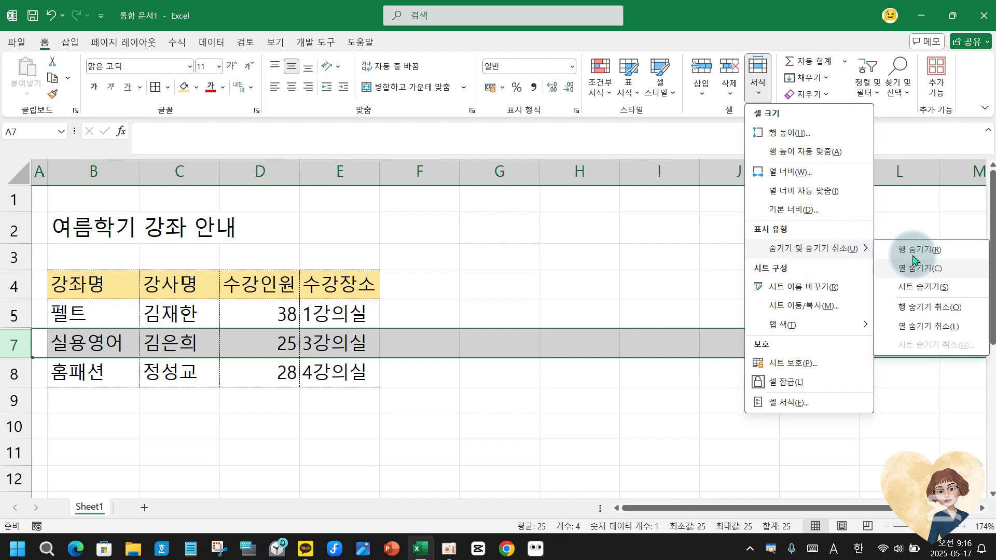
click(918, 310)
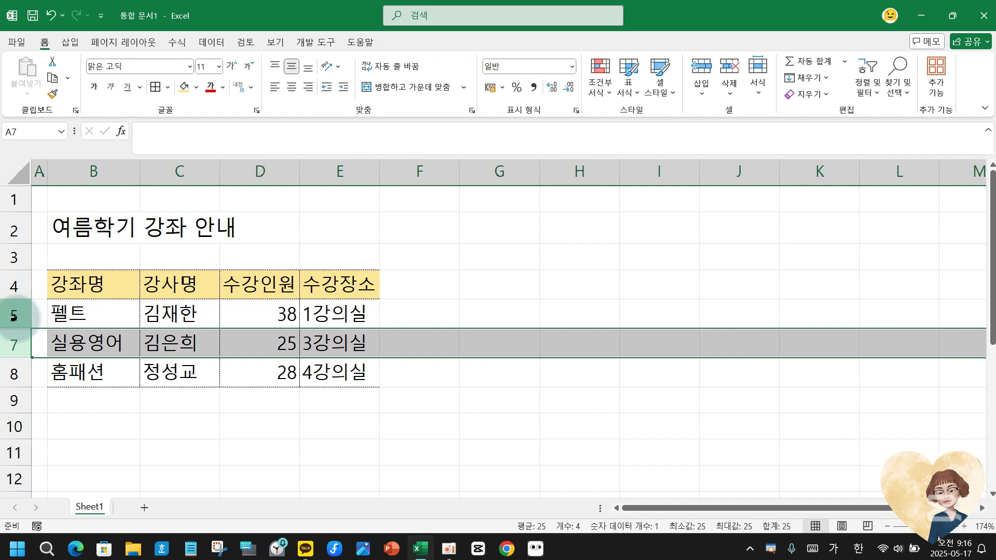
Select rows 5 through 7 and use Unhide Rows to bring back the 수지침 row.
drag(16, 311, 17, 340)
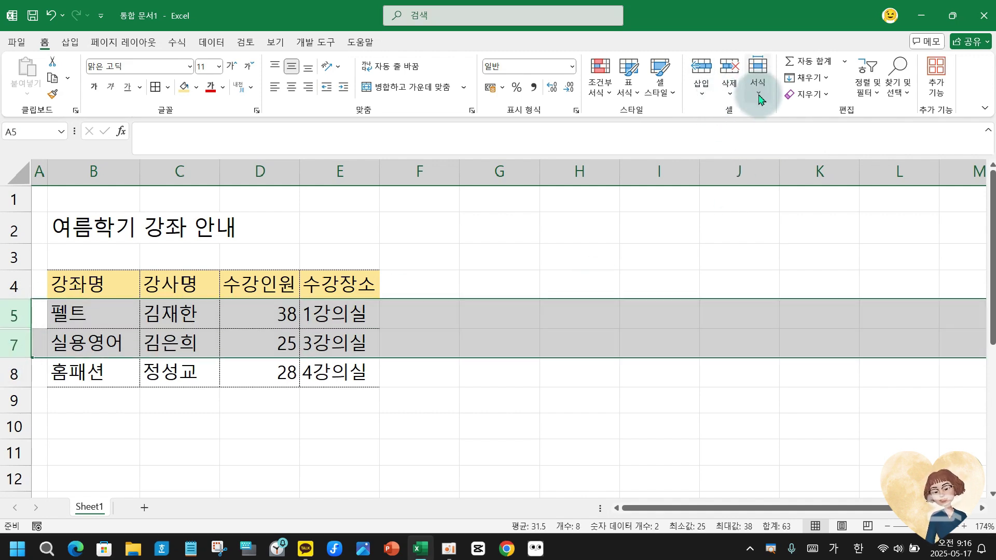
click(757, 90)
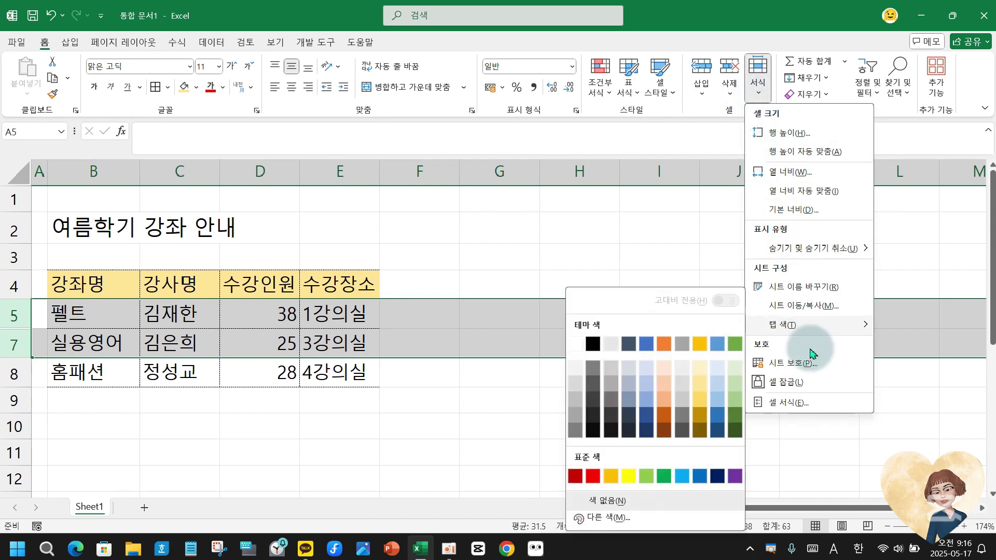
mouse_move(836, 250)
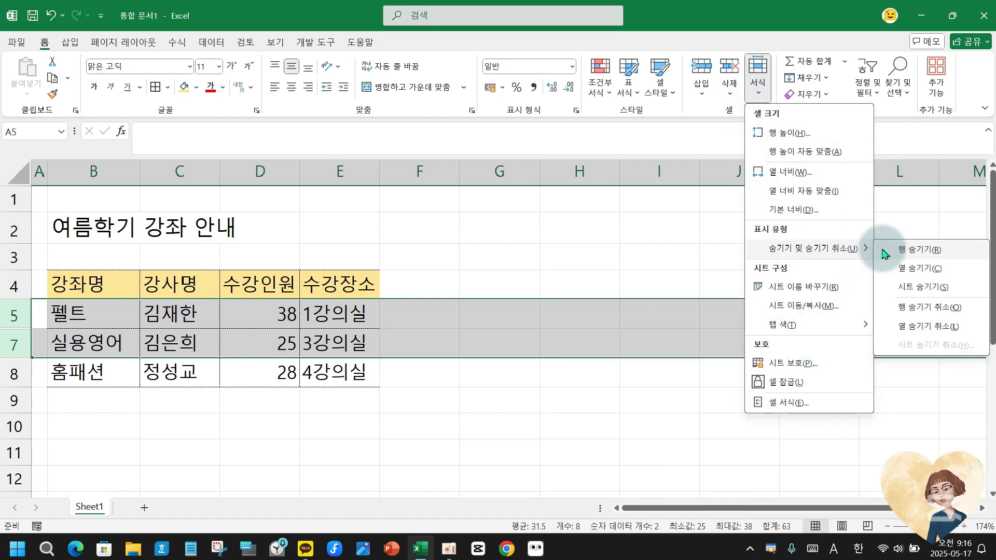
click(928, 311)
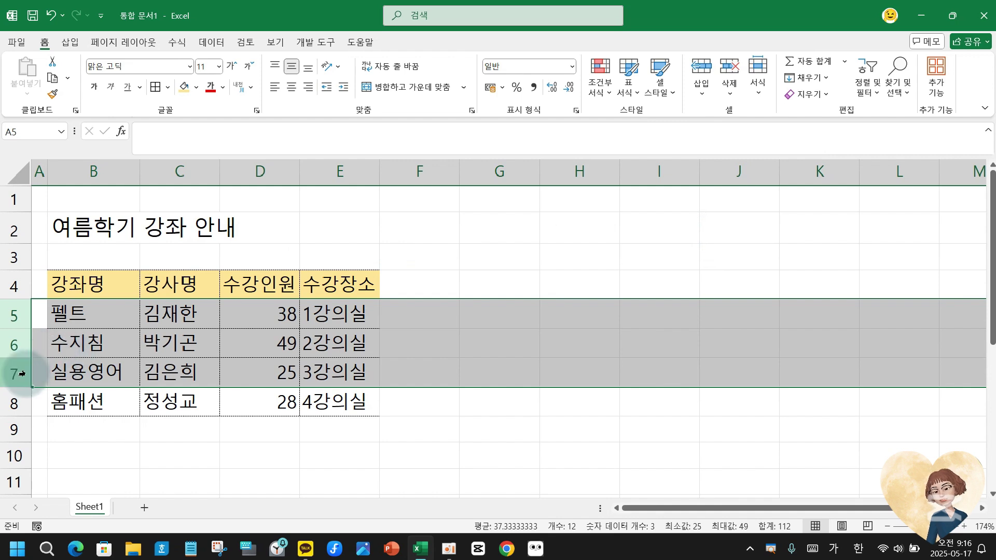
click(48, 354)
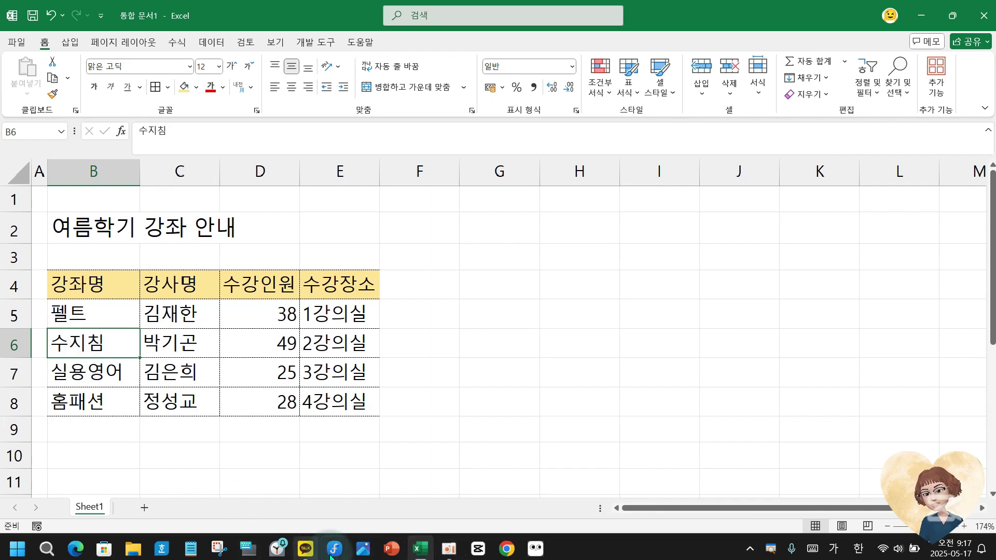
click(391, 549)
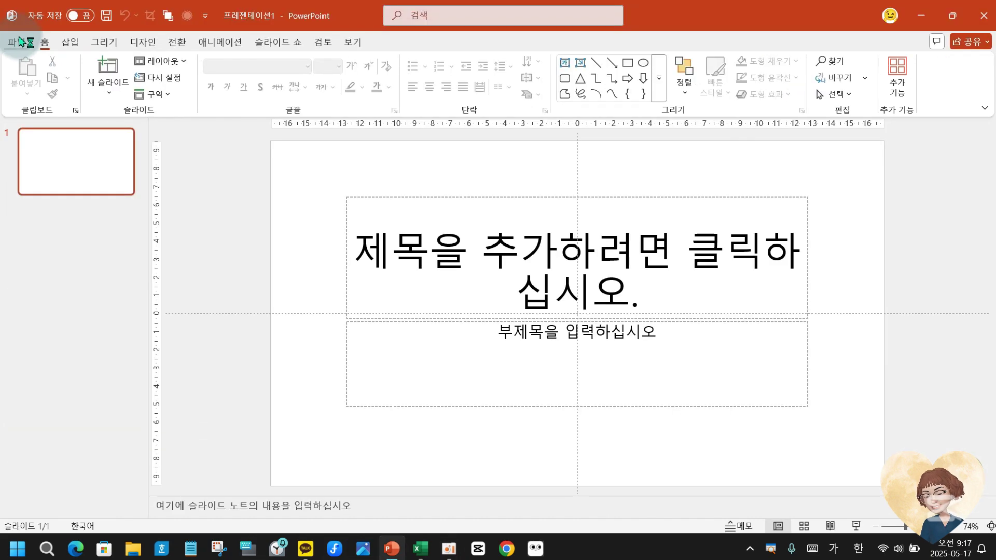
Open 엑셀 행과 열 단축키 2 to review slides 19 and 20's shortcuts, then return to Excel.
click(19, 42)
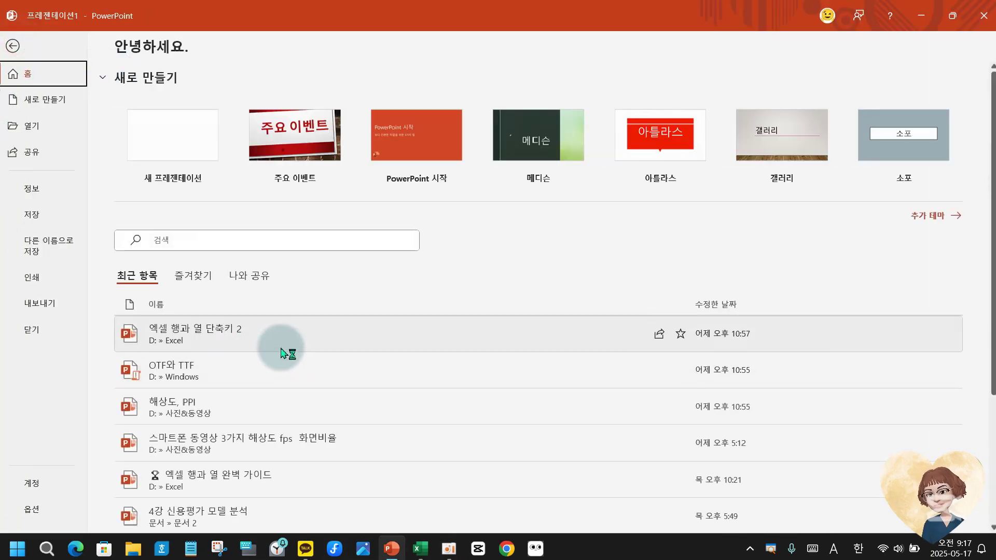
scroll(77, 337, down, 10)
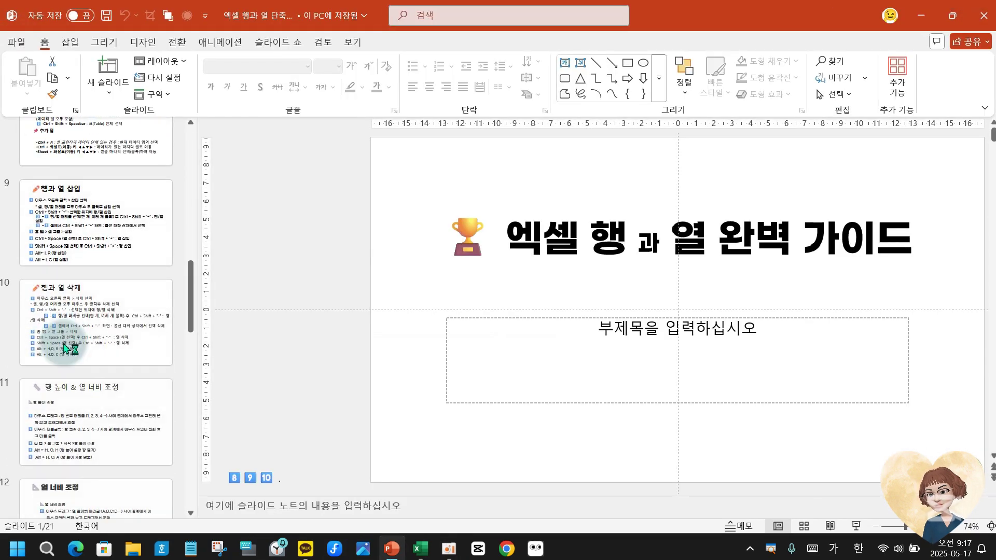
scroll(65, 349, down, 10)
click(78, 270)
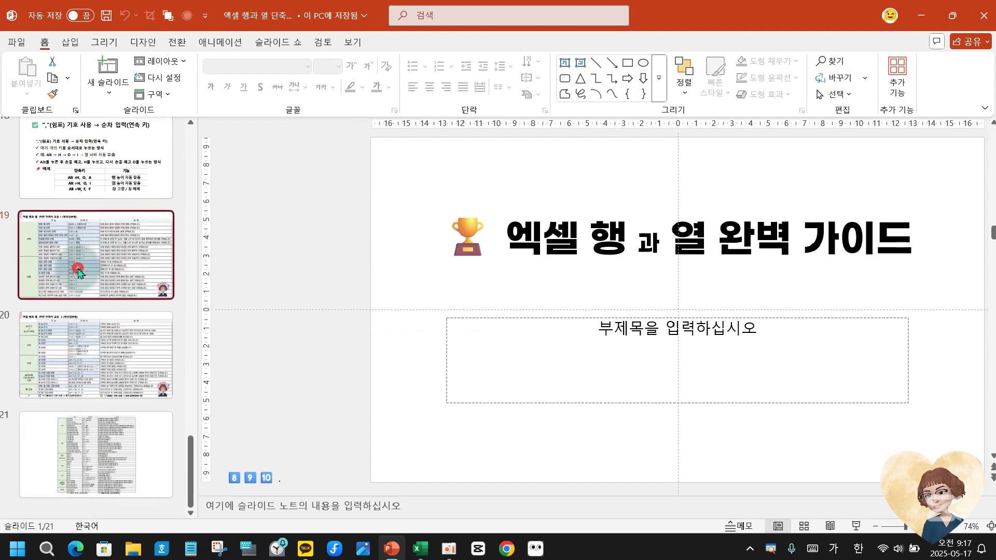
click(108, 368)
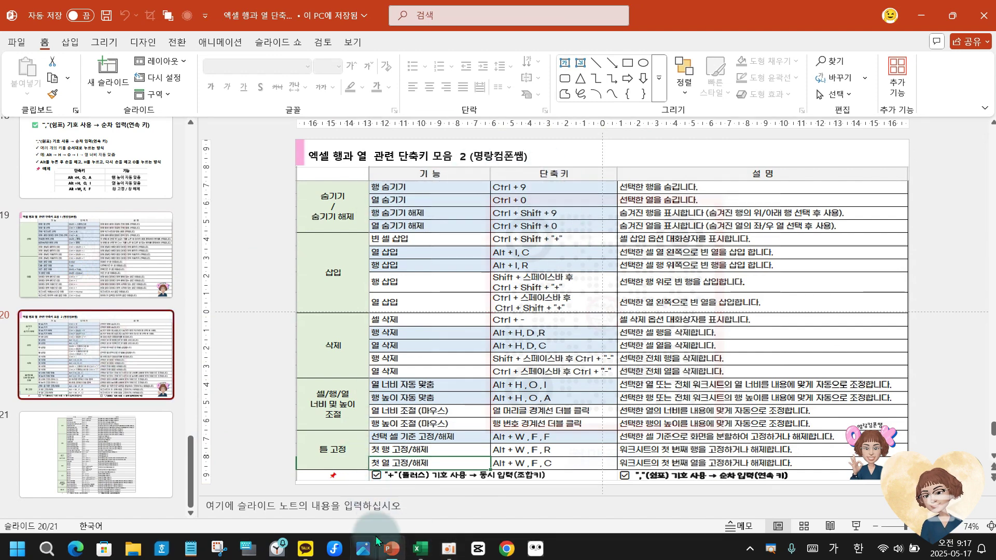
click(420, 549)
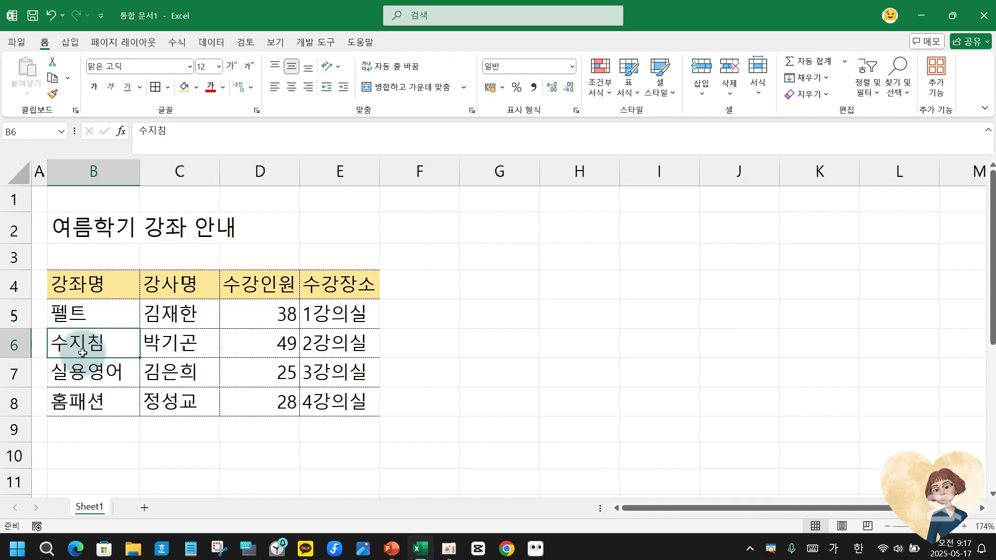
Toggle row 6 with Ctrl+9 / Ctrl+Shift+9 and border drags, then hide column B with Ctrl+0.
key(ctrl+9)
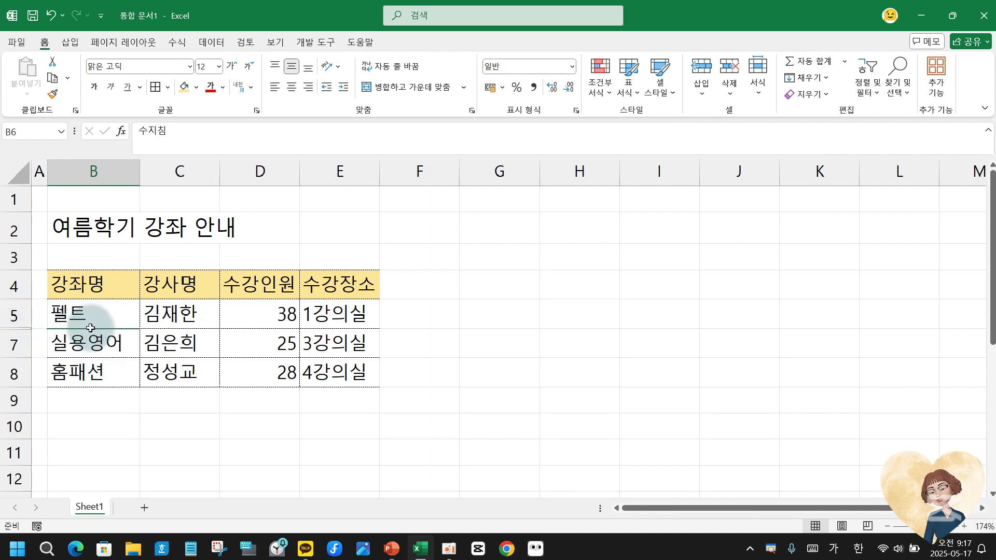
key(ctrl+shift+9)
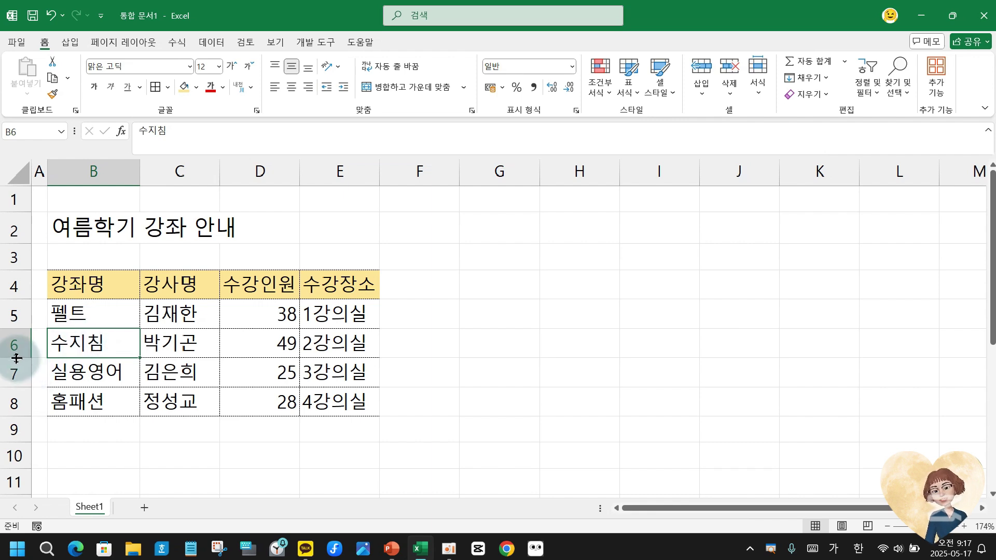
drag(17, 358, 16, 327)
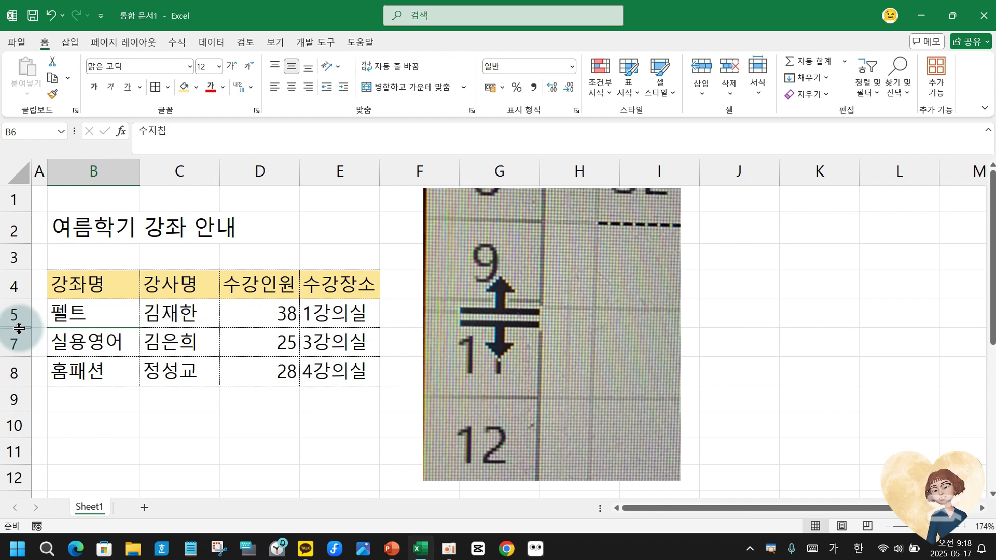
drag(19, 328, 15, 355)
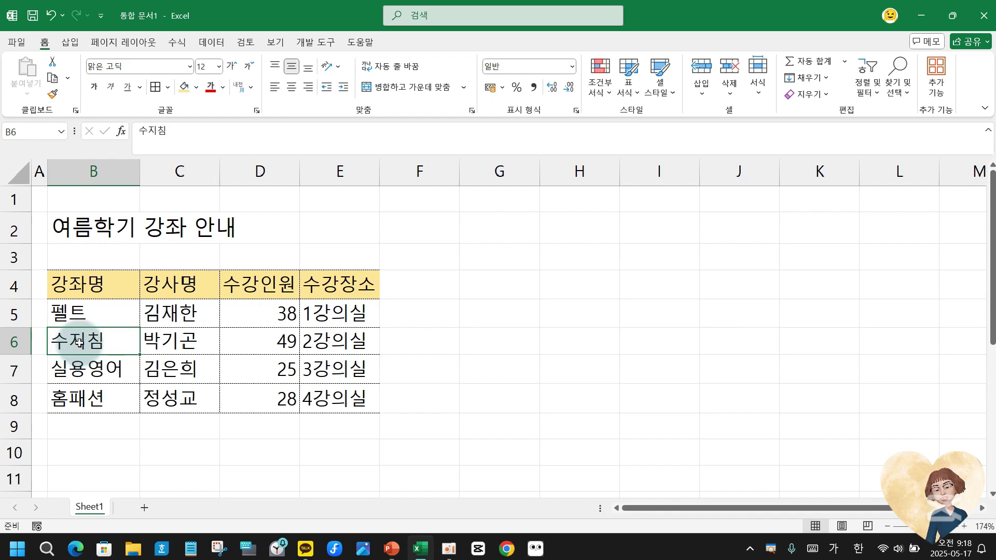
key(ctrl+0)
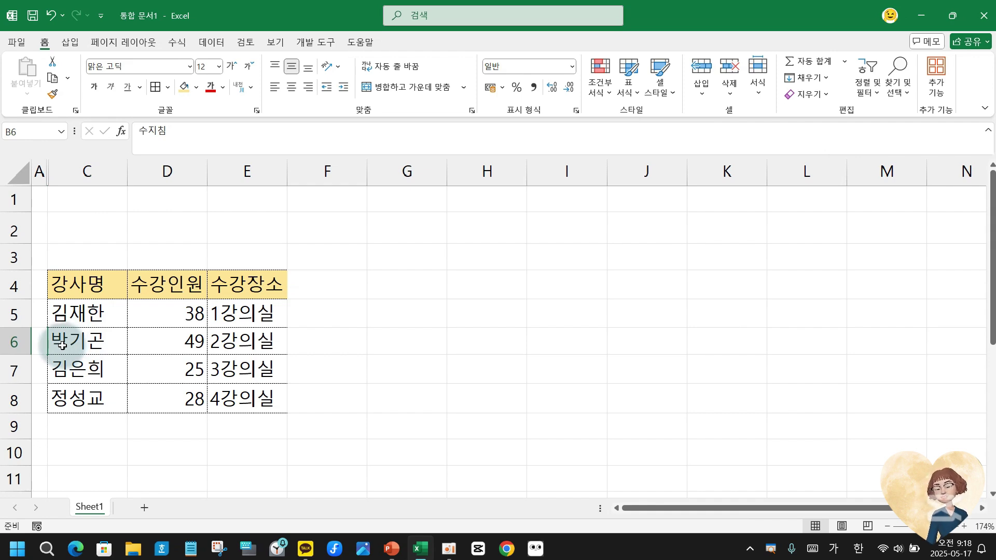
Unhide column B via 숨기기 취소 on columns A:C, then widen it to fit the course names.
drag(48, 175, 67, 172)
right_click(68, 173)
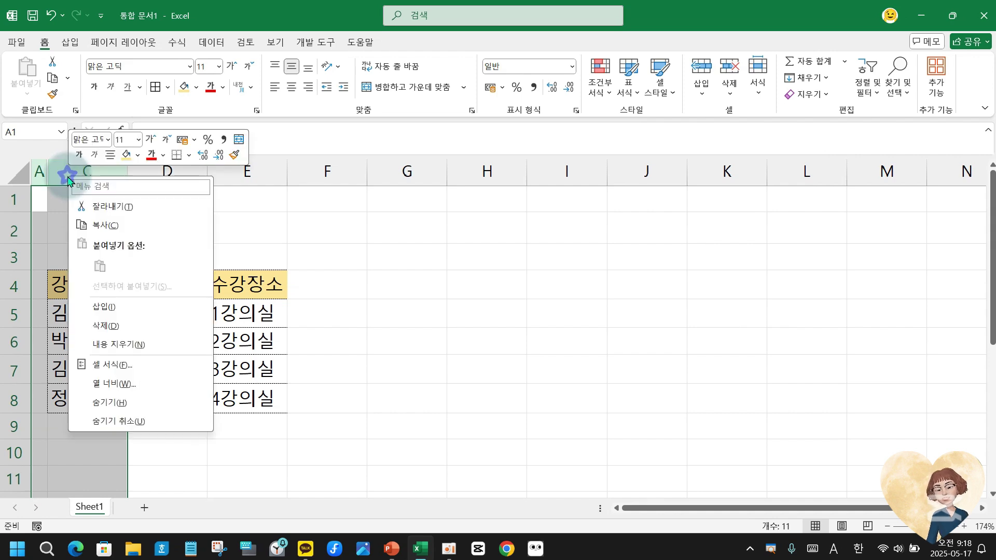
click(96, 421)
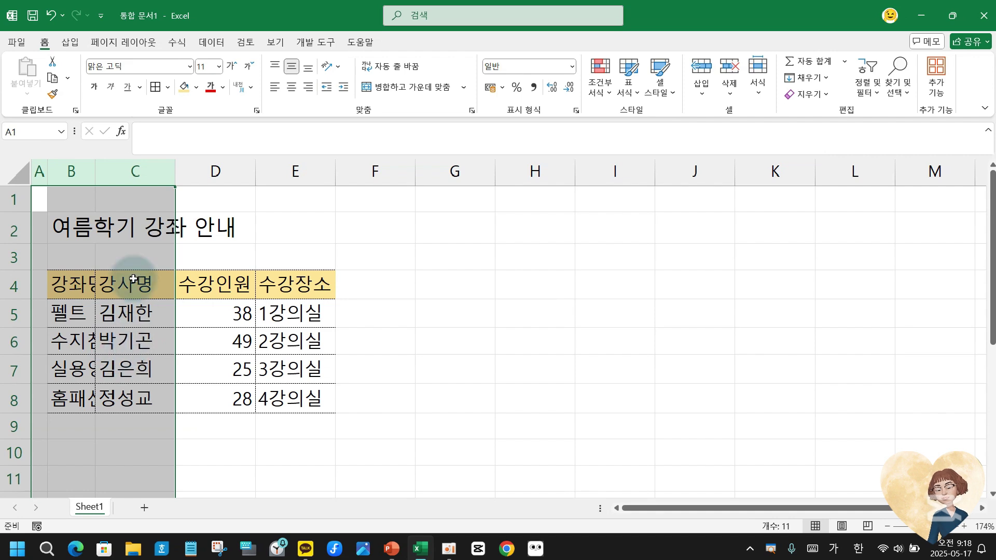
click(94, 166)
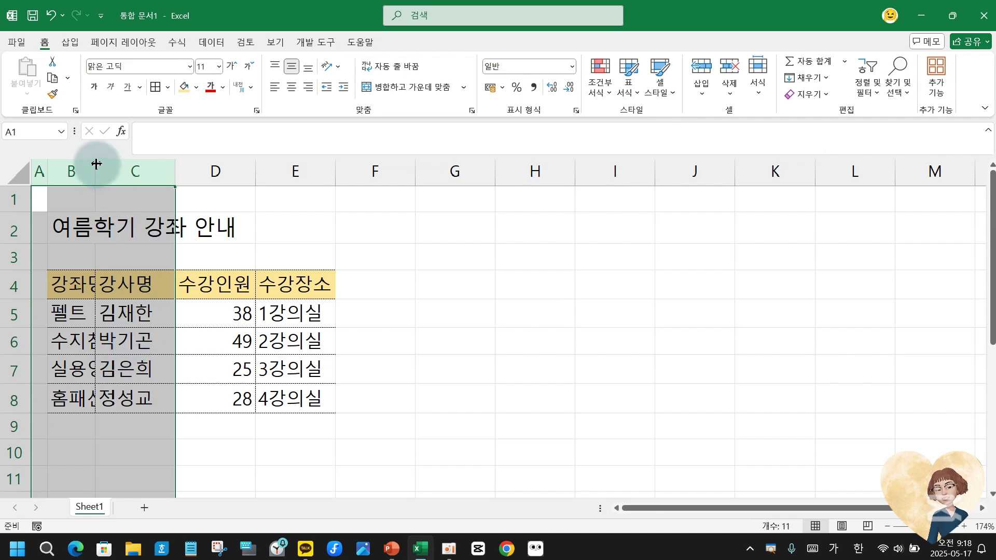
click(113, 284)
drag(95, 171, 134, 176)
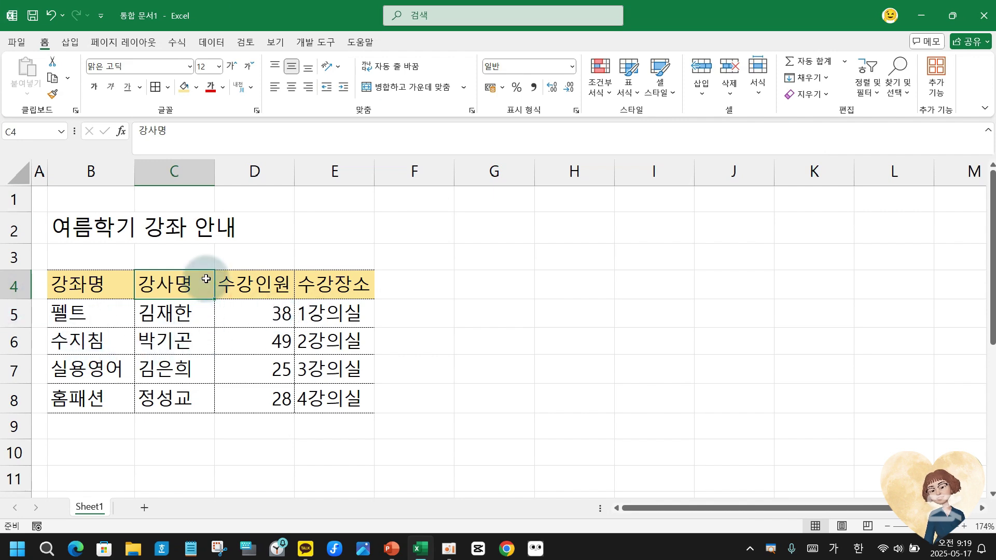
Insert an empty column D before the 수강인원 column.
click(263, 168)
right_click(270, 173)
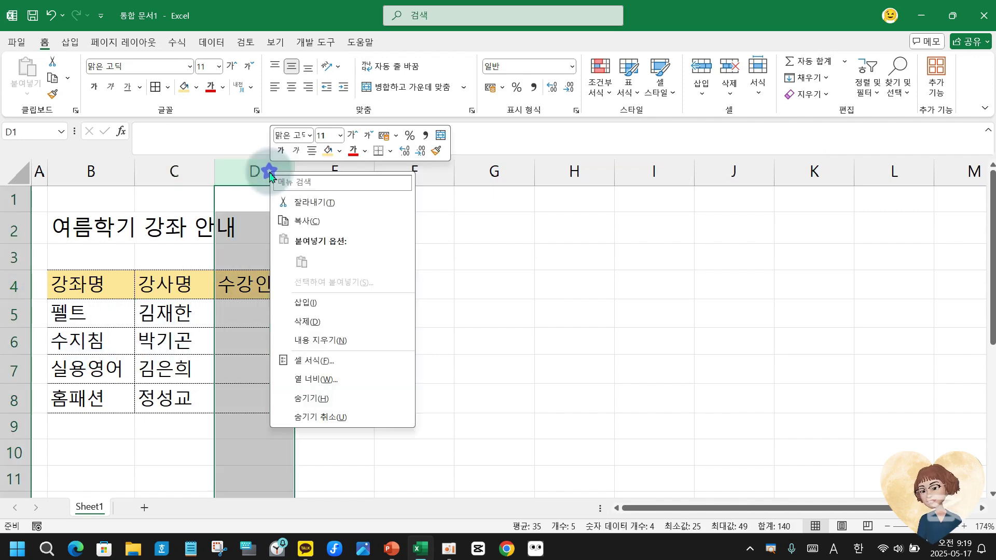
click(306, 302)
Enter a resident registration number in D5 and autofit column D to fit it.
click(231, 311)
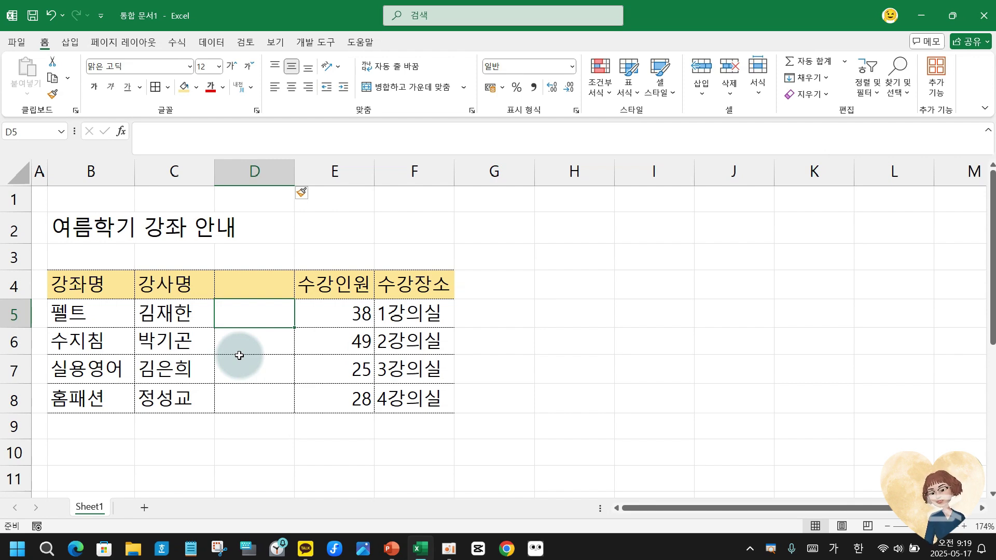
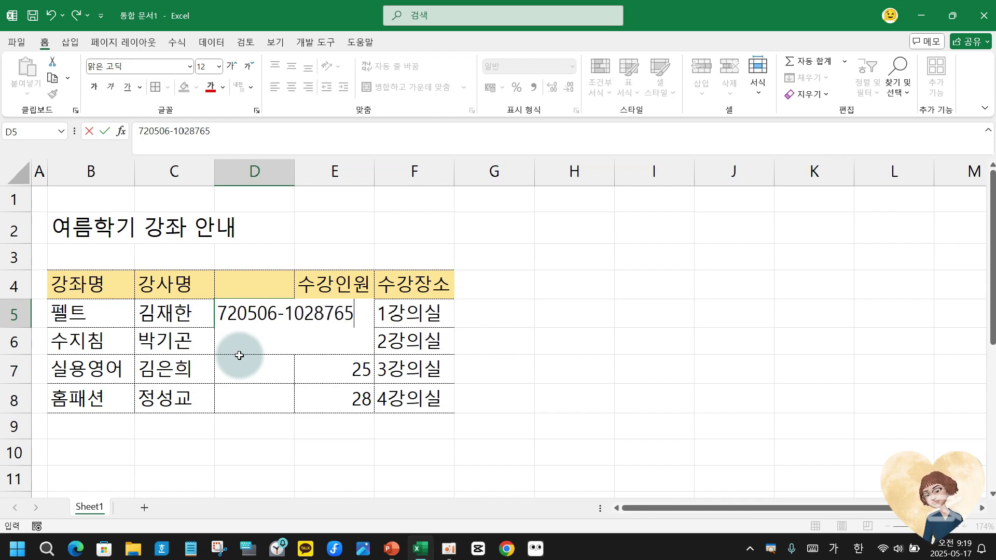
key(Return)
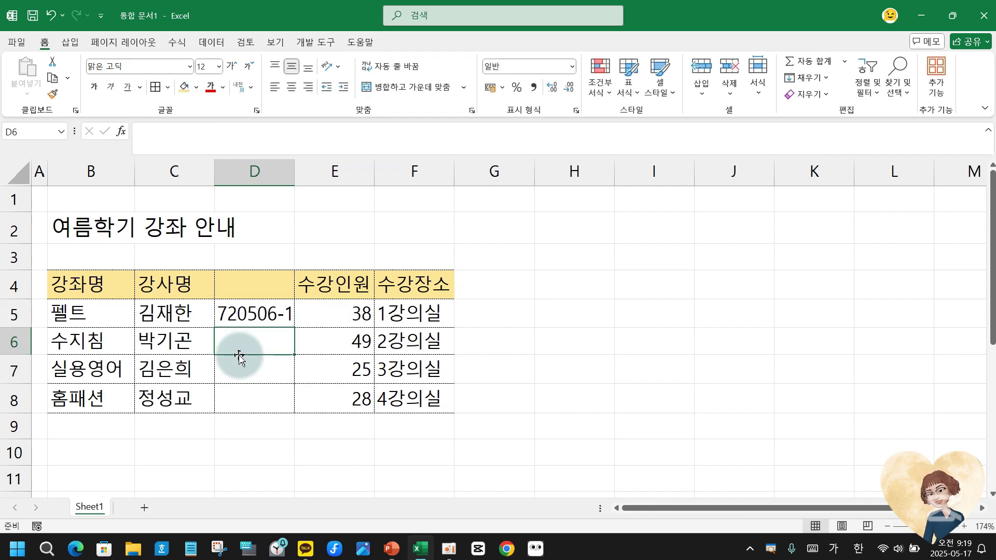
double_click(294, 171)
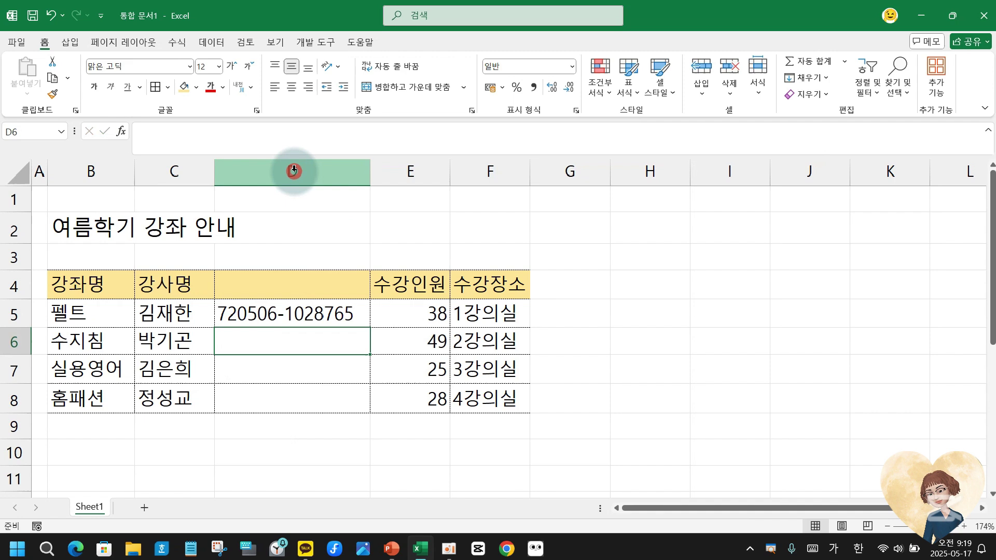
click(296, 306)
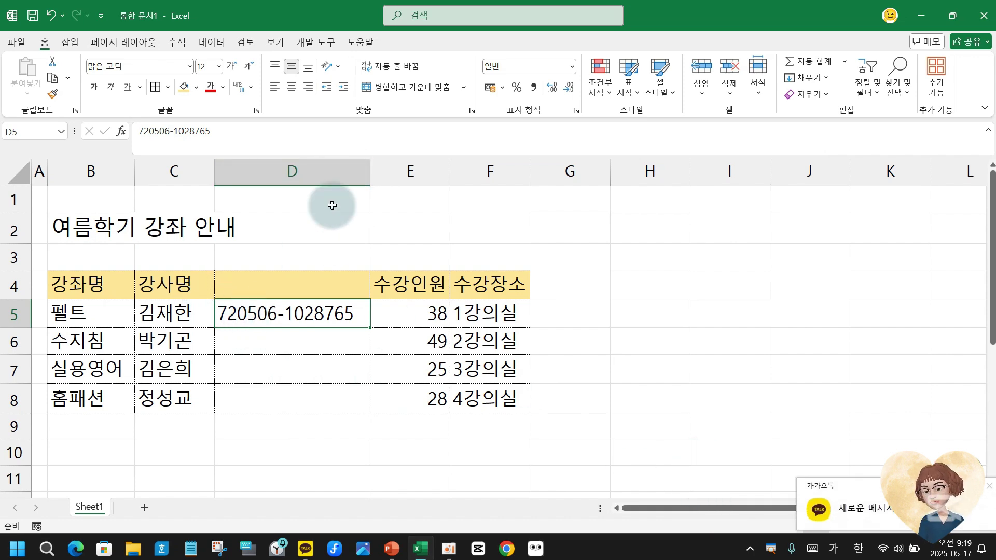
Hide column D with Ctrl+0, then unhide it from columns C:E via Hide & Unhide.
key(ctrl+0)
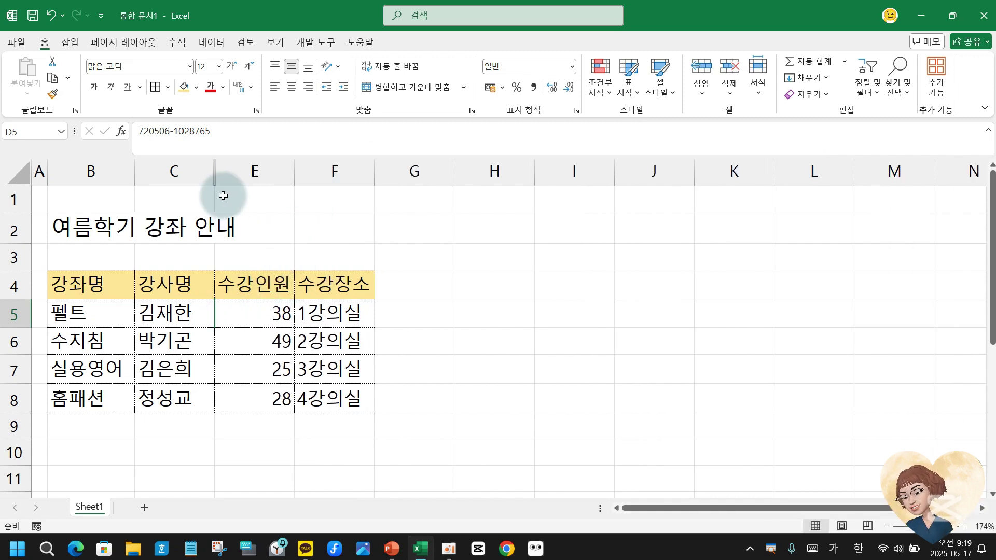
click(206, 354)
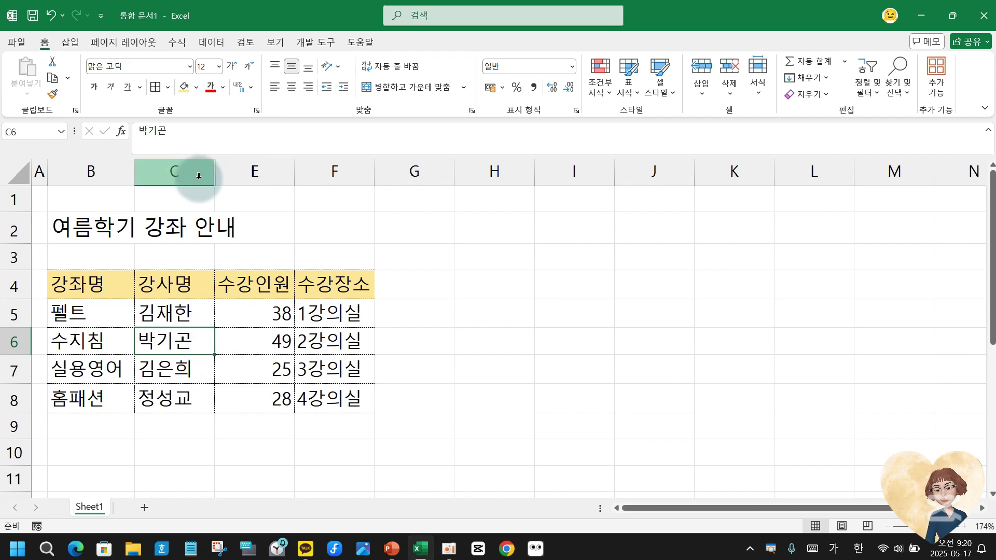
drag(177, 167, 235, 171)
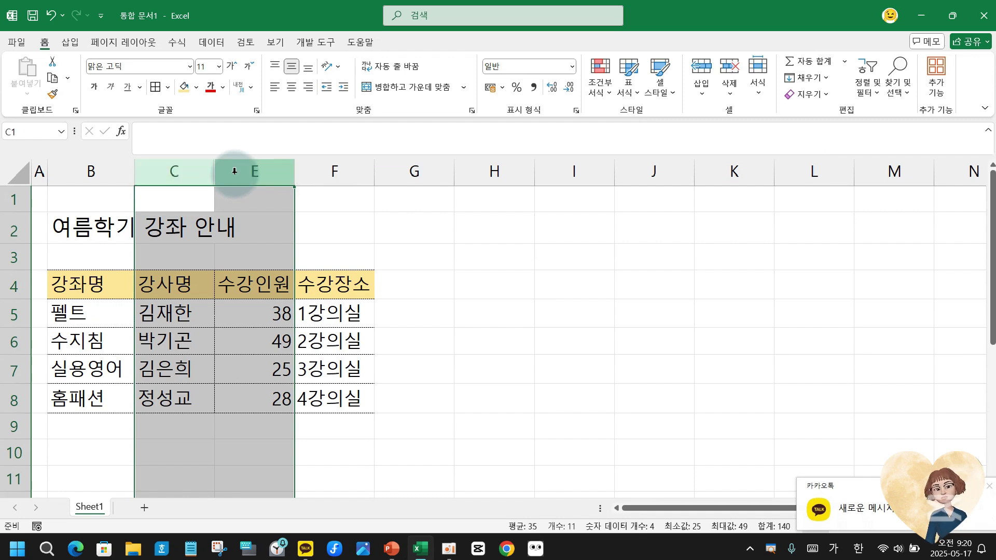
right_click(237, 172)
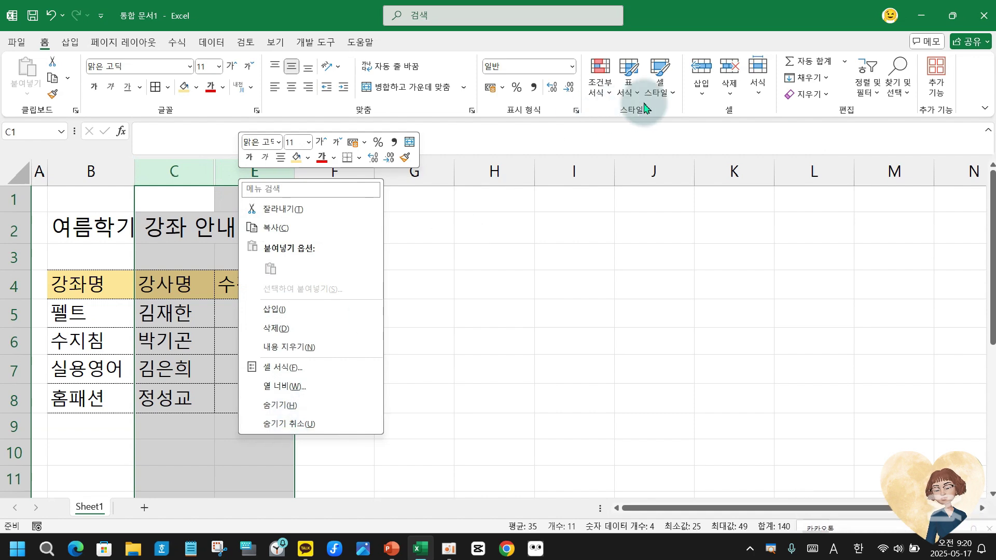
click(760, 92)
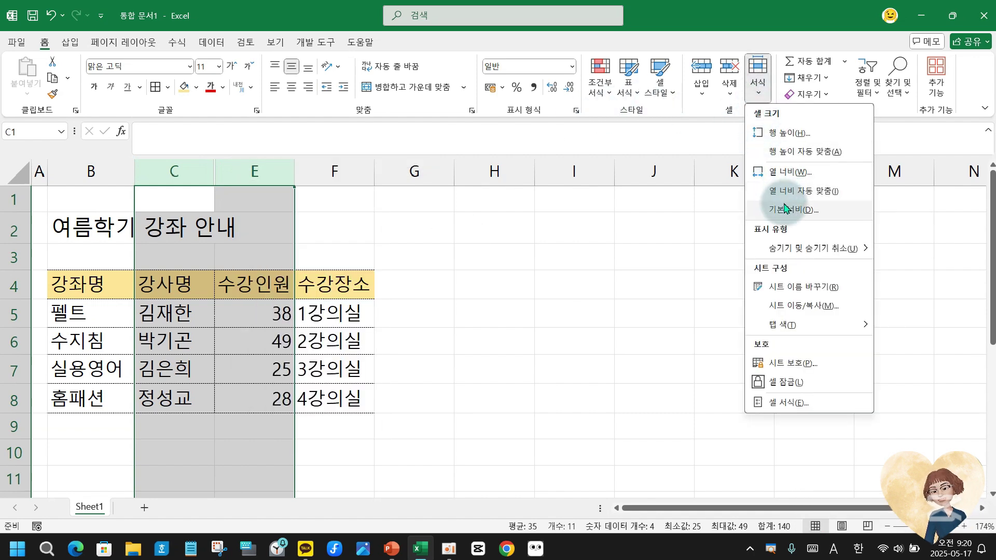
mouse_move(798, 250)
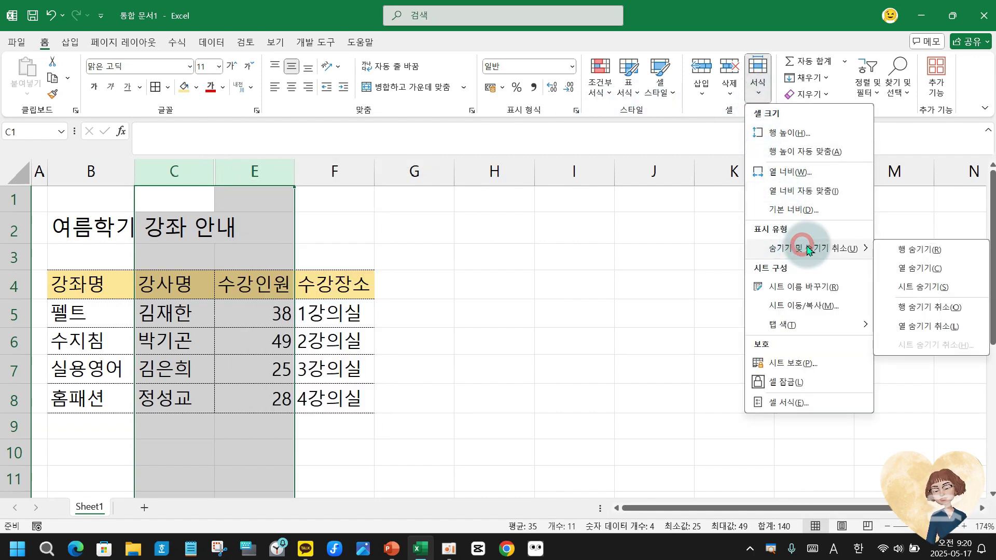
click(941, 325)
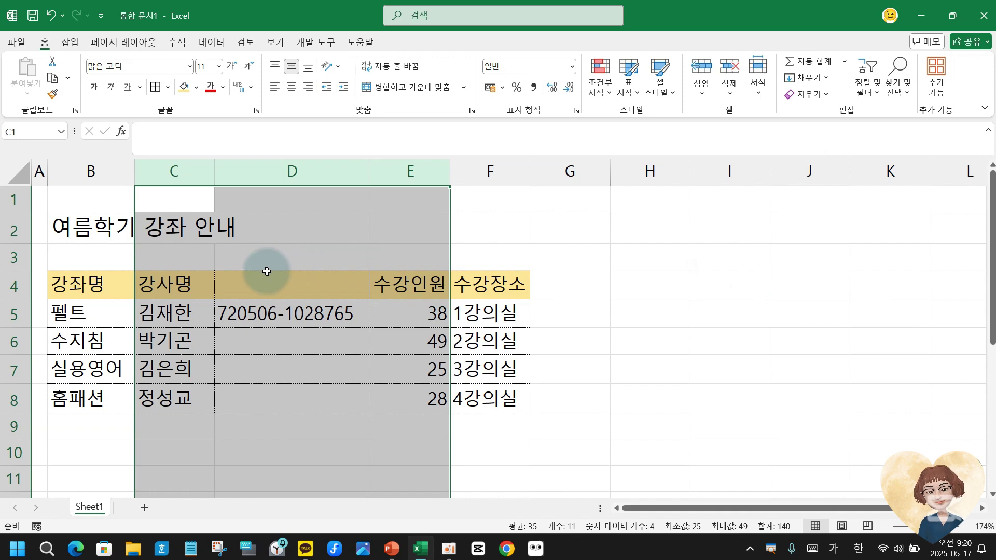
Select column D, then add a new blank worksheet, Sheet2.
click(276, 326)
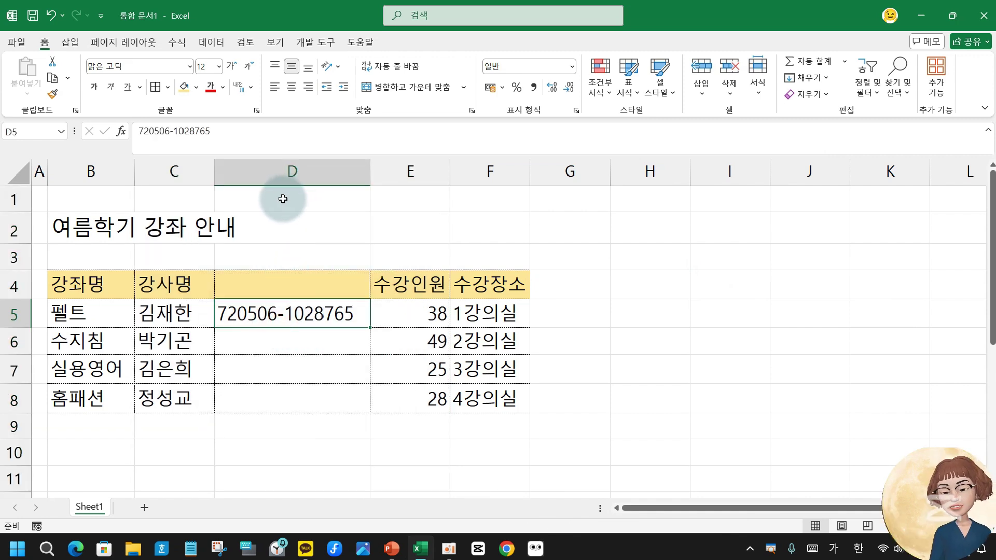
click(289, 165)
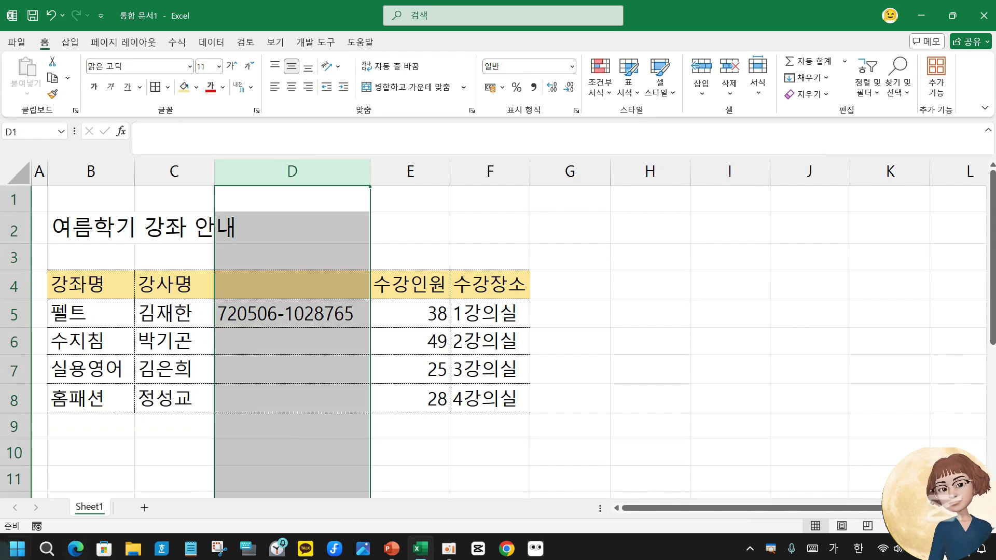
click(145, 509)
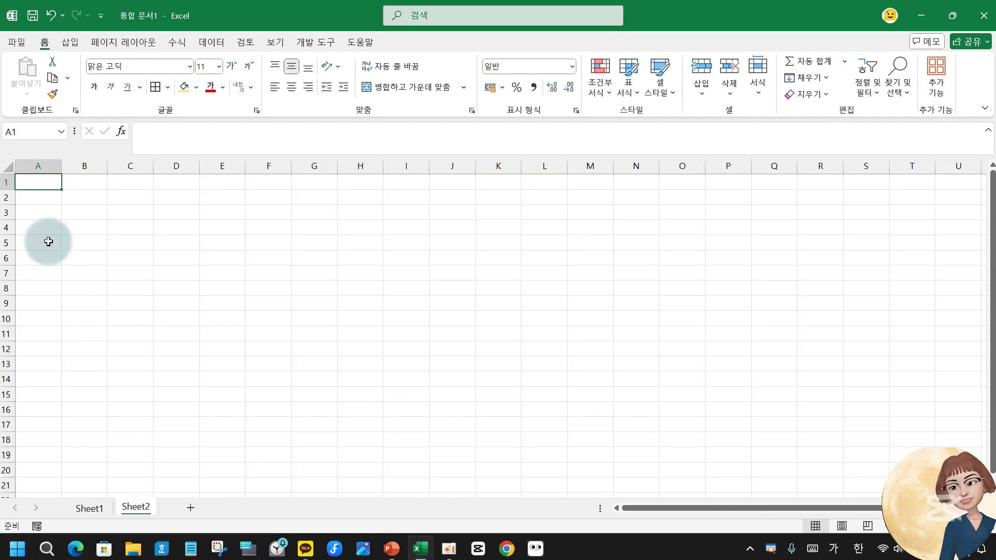
Enter the title 복합기 판매량 비교 in B2 and headers 모델명, 7월, 8월, 9월 in B4:E4.
click(78, 196)
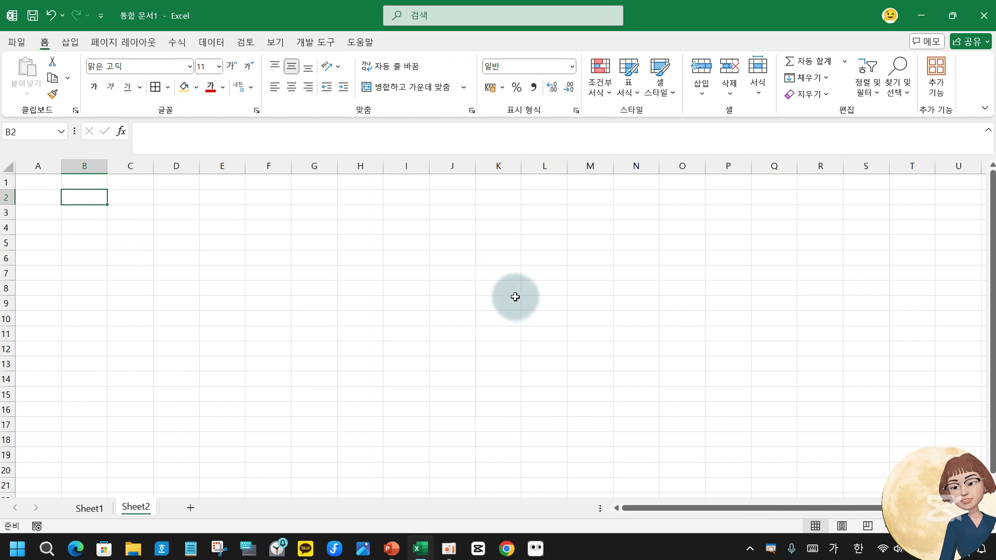
text(보)
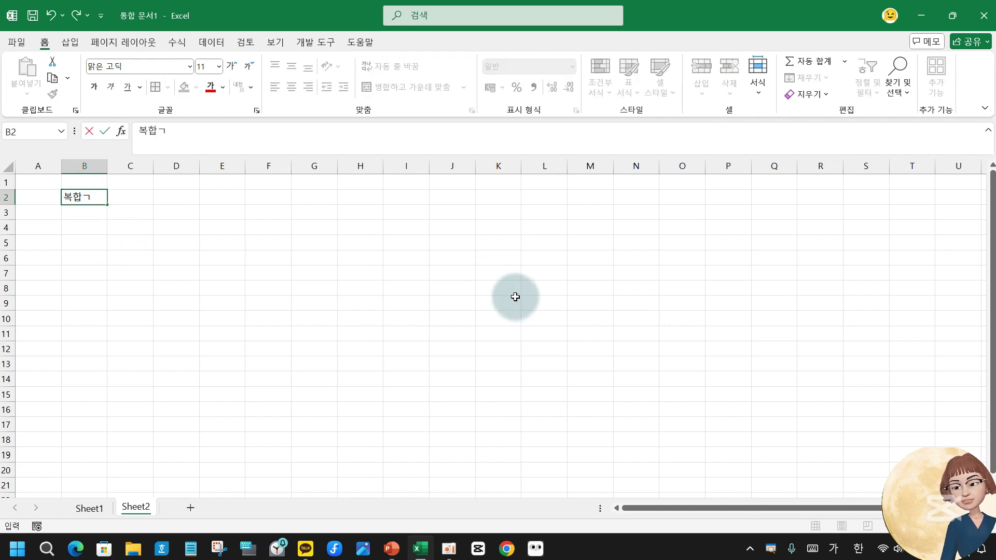
text(합기 판매량)
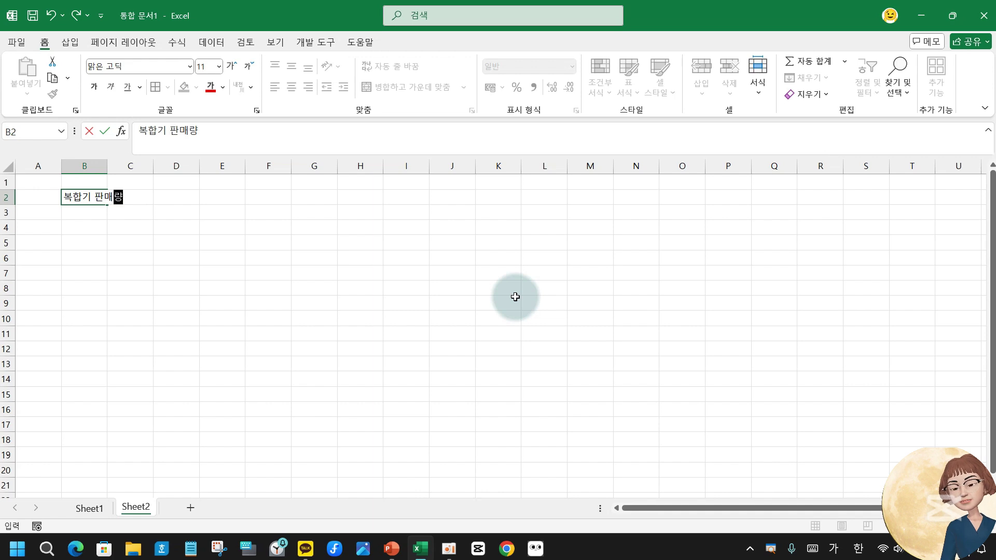
text( 비교)
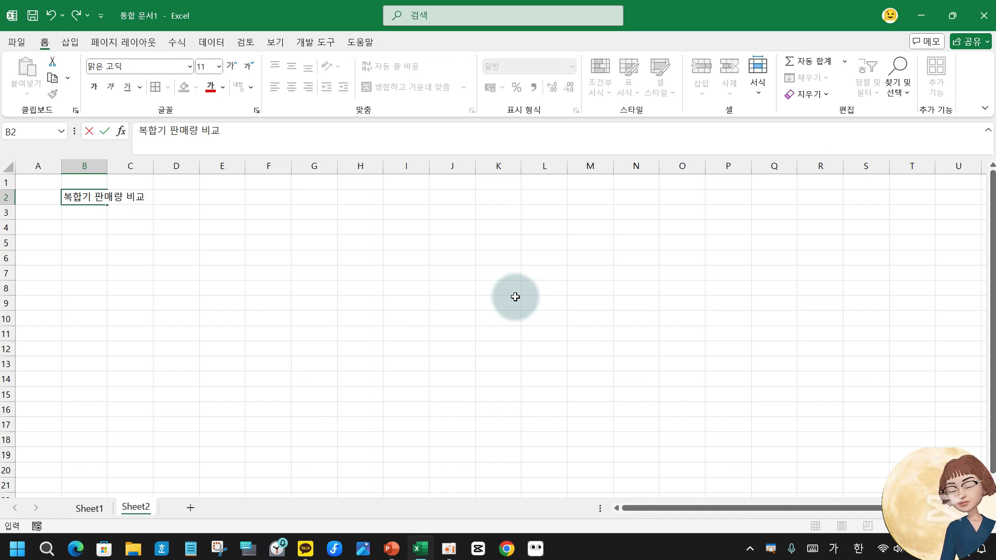
key(Return)
key(Return)
text(ㅁ)
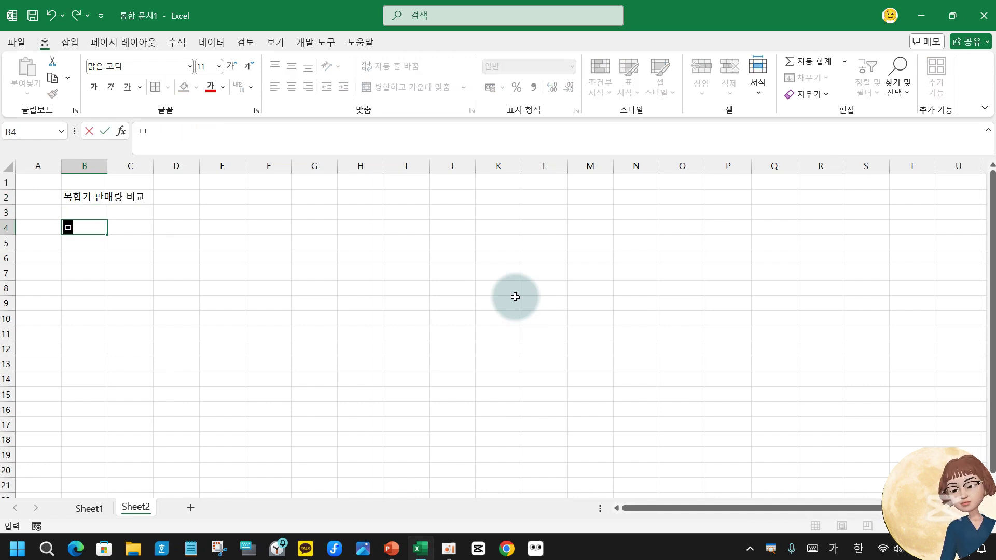
text(모델명)
key(Tab)
text(7월)
key(Tab)
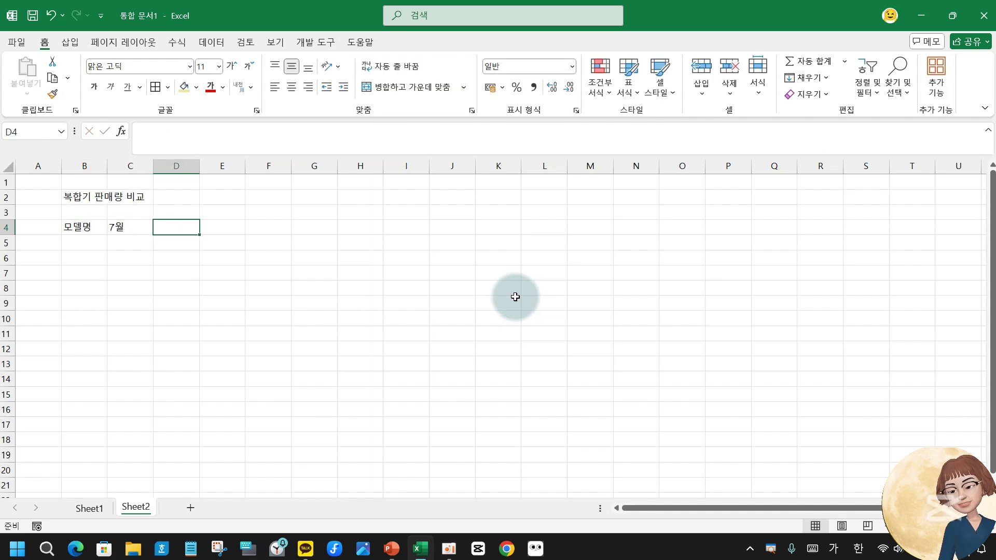
text(8월)
key(Tab)
text(9우)
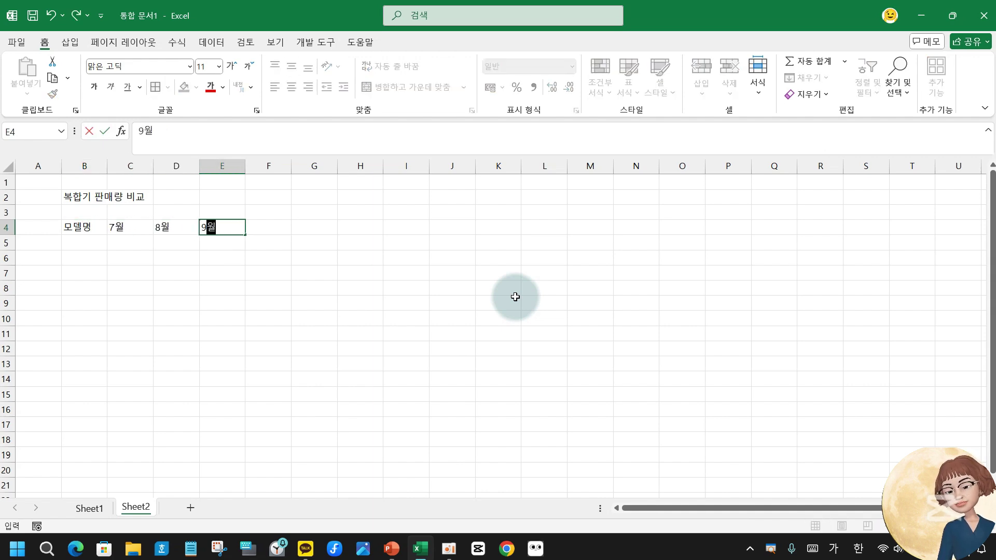
key(Return)
Enter rows DCP (450, 470, 420) and L4150 (270, 250, 260).
text(DCP-T710W)
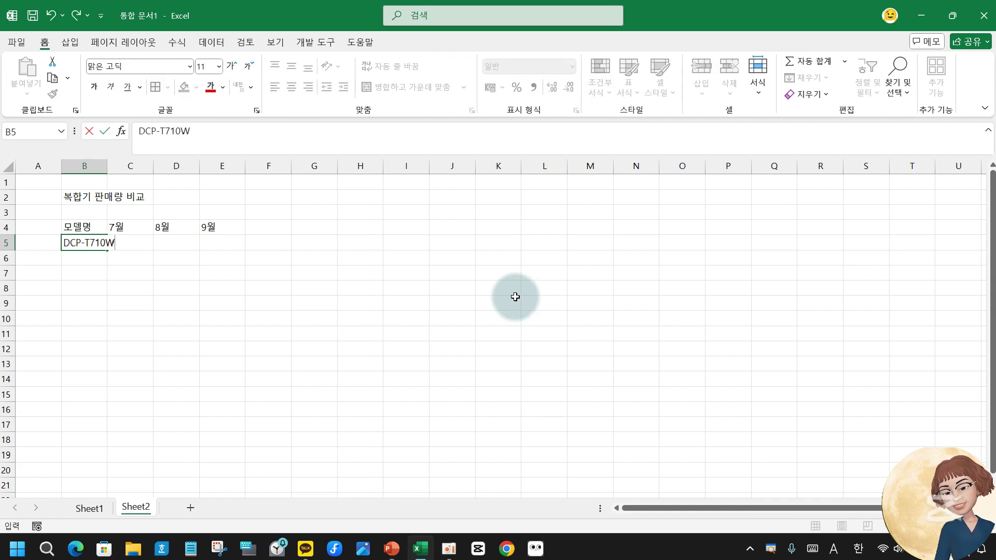
key(Tab)
text(450)
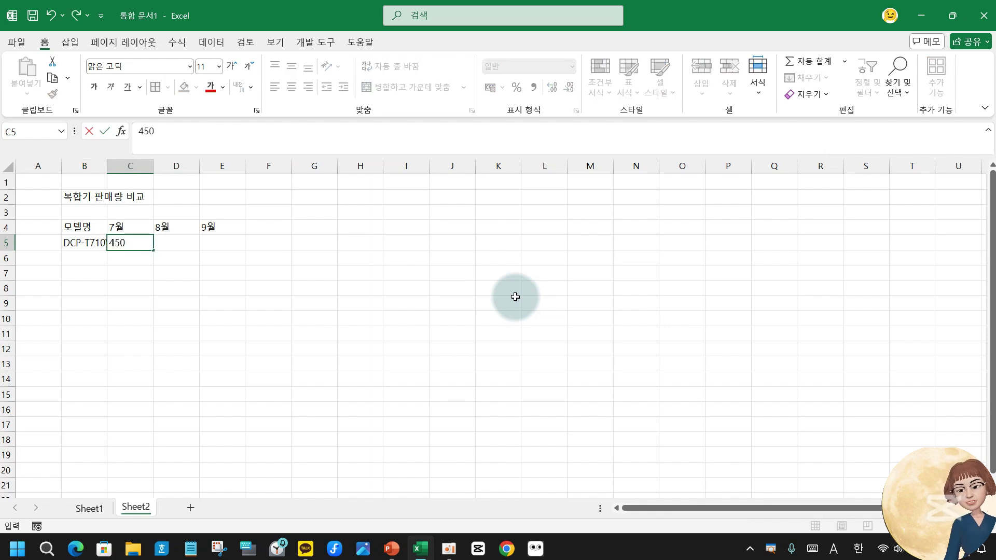
key(Tab)
text(470)
key(Tab)
text(420)
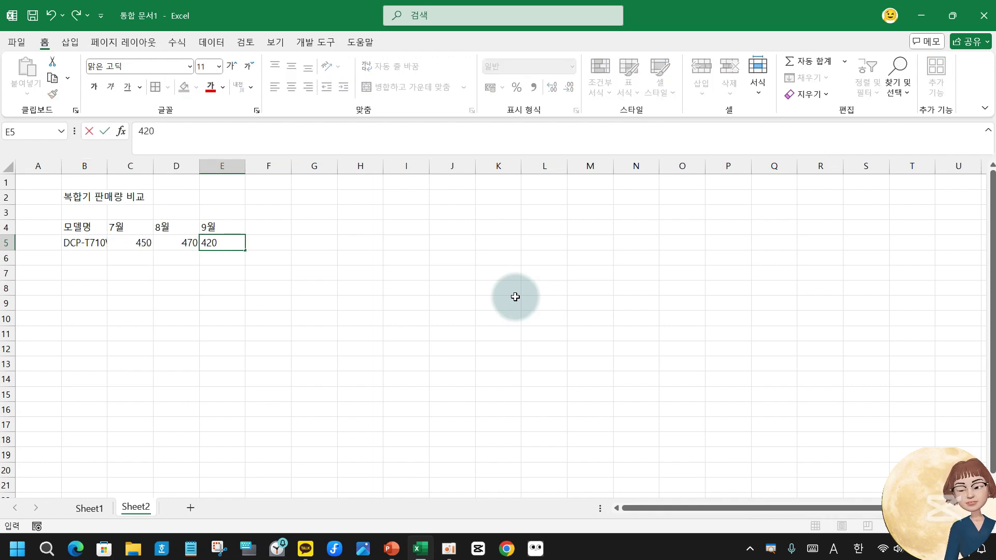
key(Return)
text(L4150)
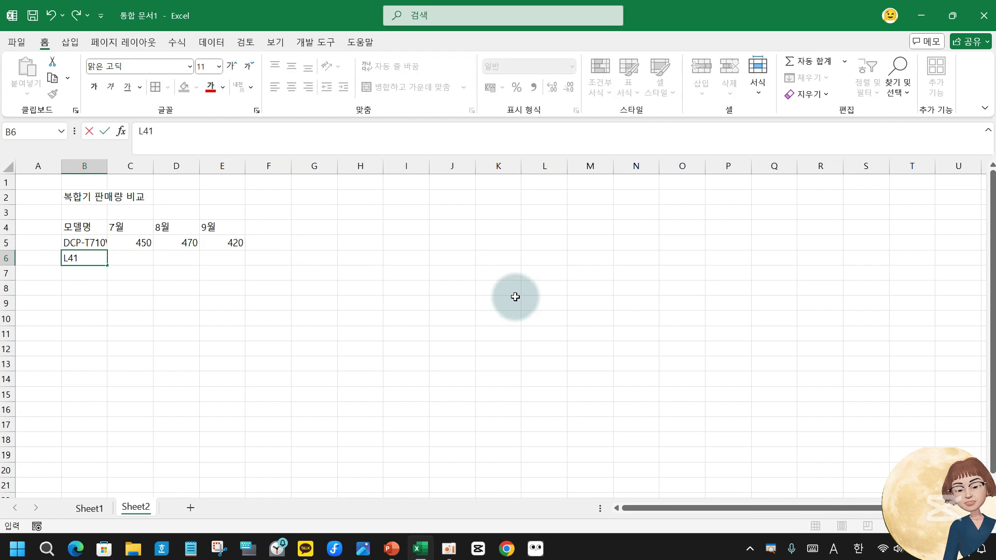
key(Tab)
text(270)
key(Tab)
text(250)
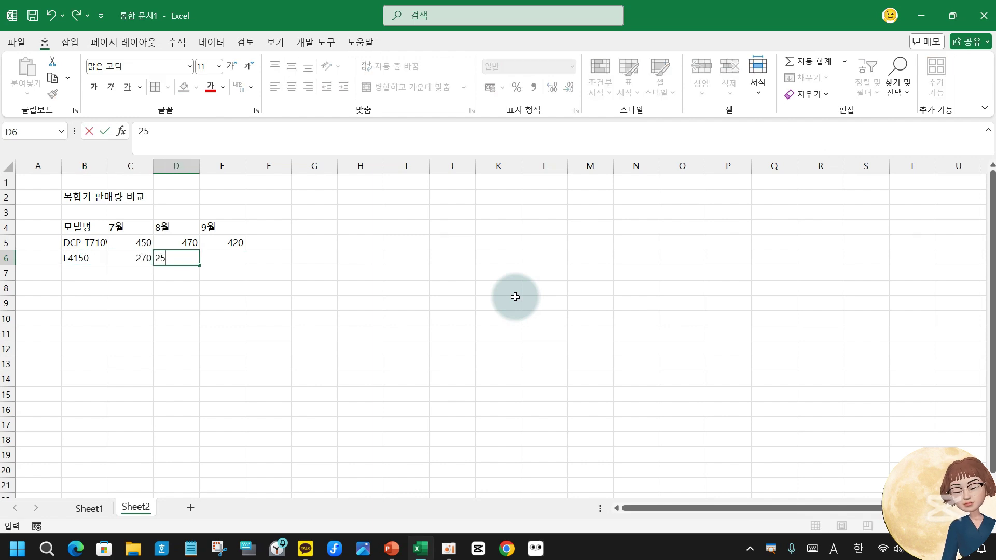
key(Tab)
text(26)
key(Return)
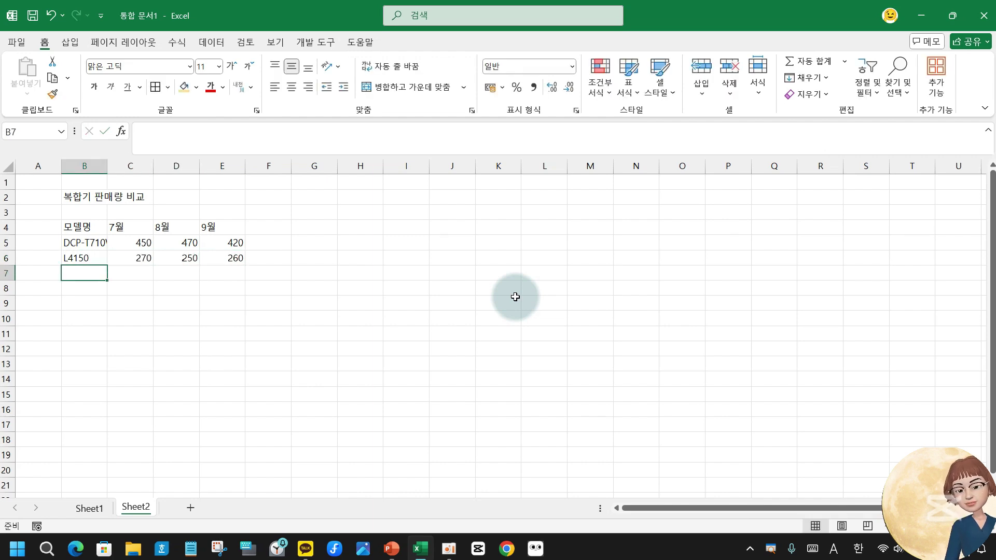
Enter rows L3106 (210, 230, 230) and SL-J1560 (190, 200, 210).
text(L3106)
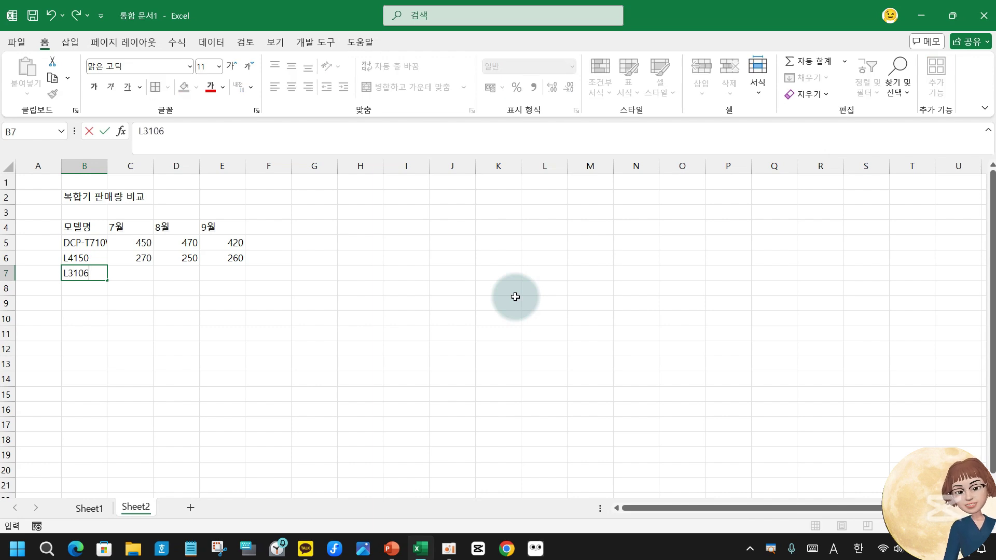
key(Tab)
text(210)
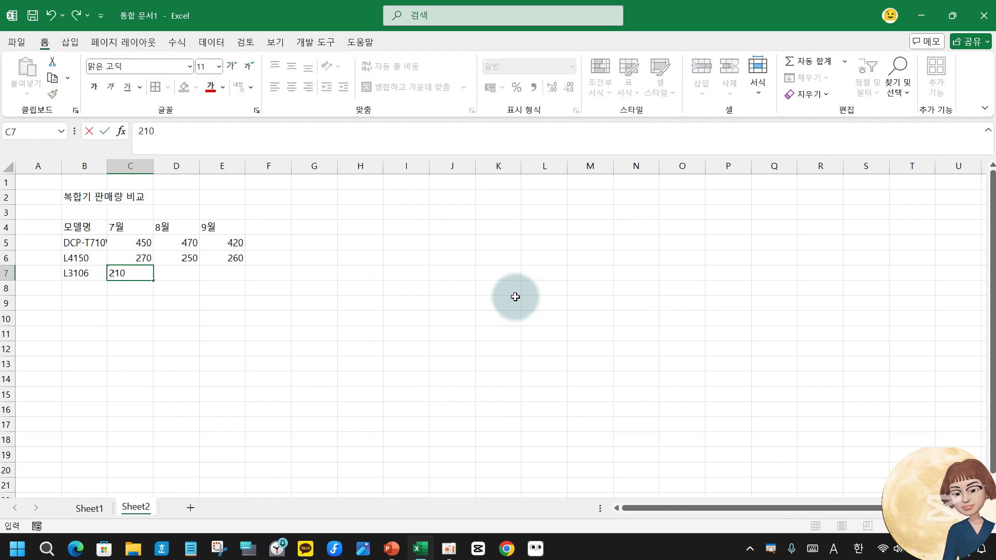
key(Tab)
text(230)
key(Tab)
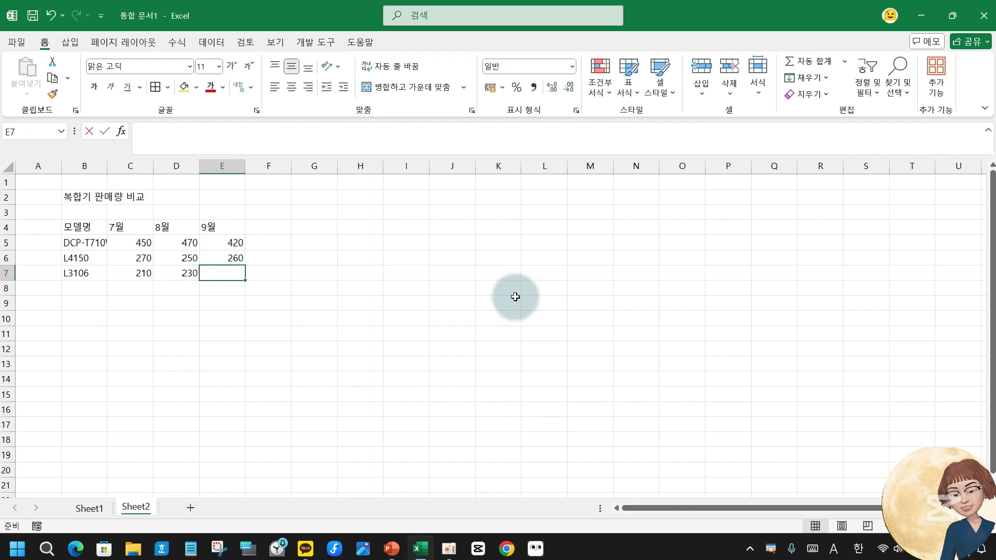
text(230)
key(Return)
text(SL-J156)
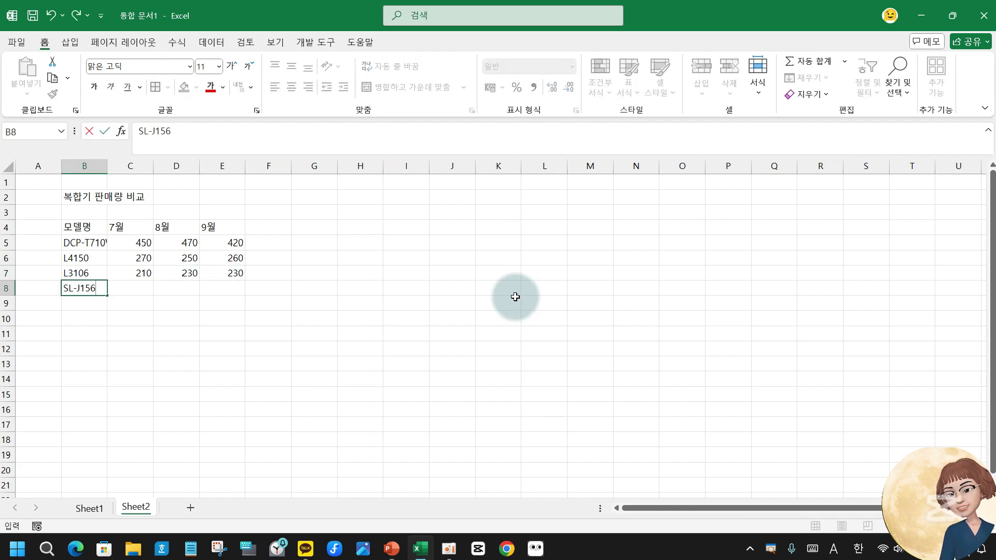
text(0)
key(Tab)
text(190)
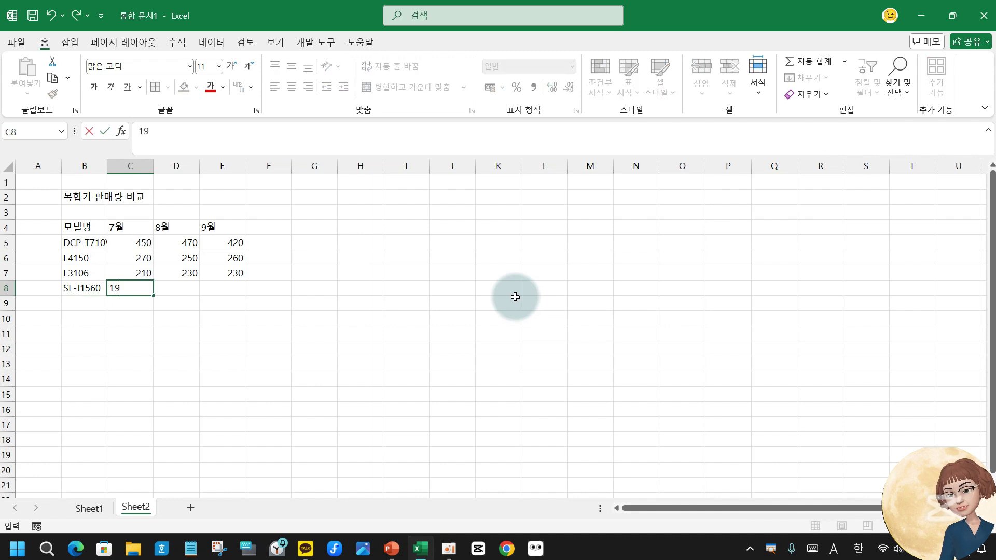
key(Tab)
text(200)
key(Tab)
text(210)
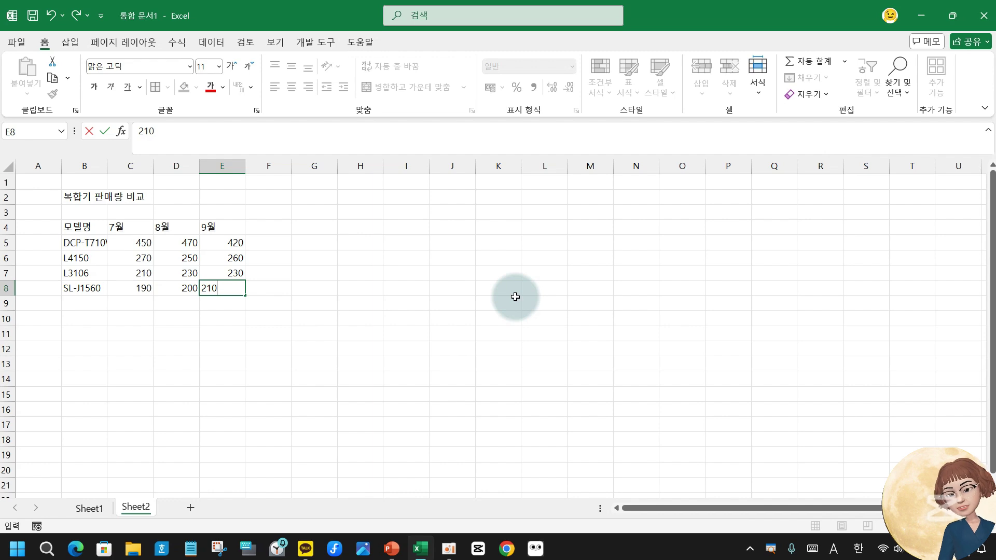
key(Return)
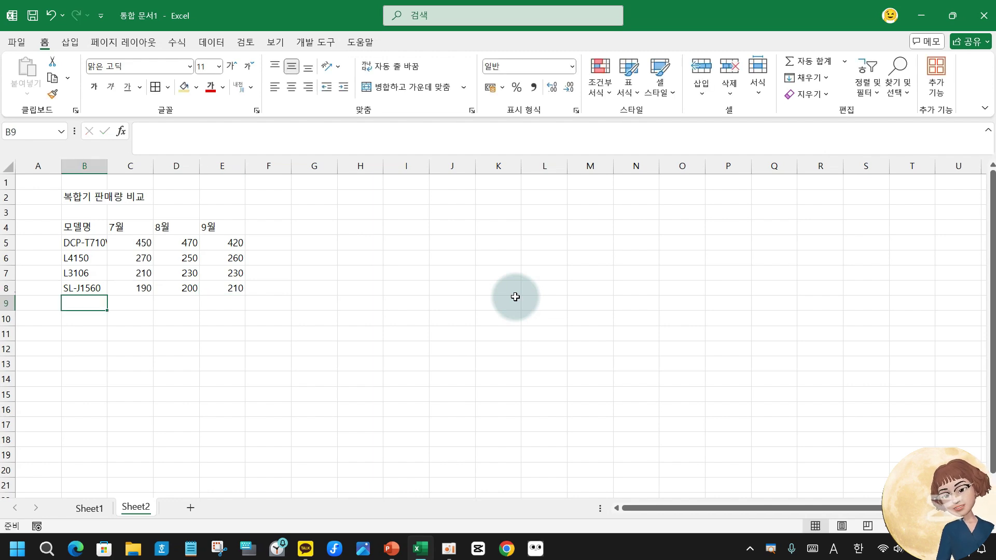
Set the B2 title to font size 14 and the B4:E8 table text to size 12.
click(70, 197)
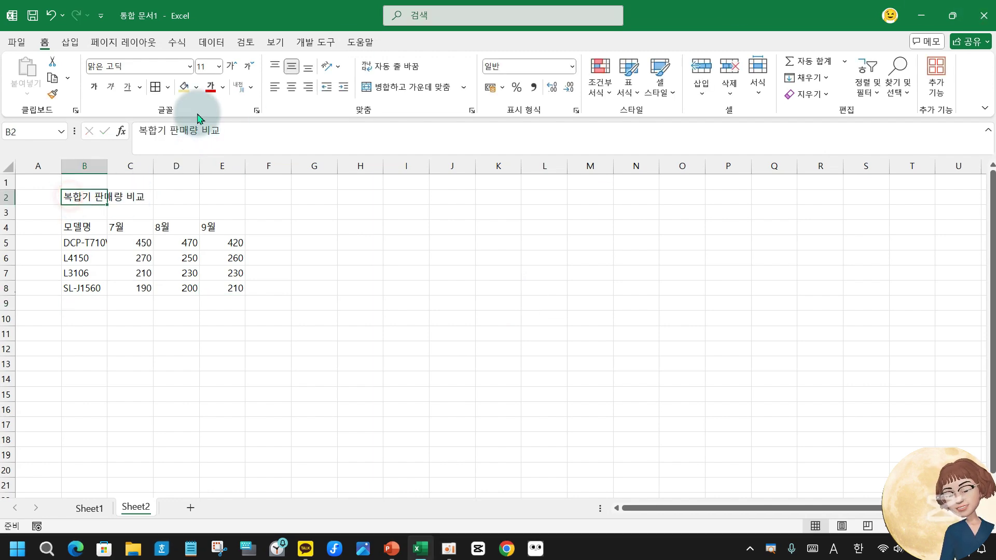
click(219, 66)
click(207, 178)
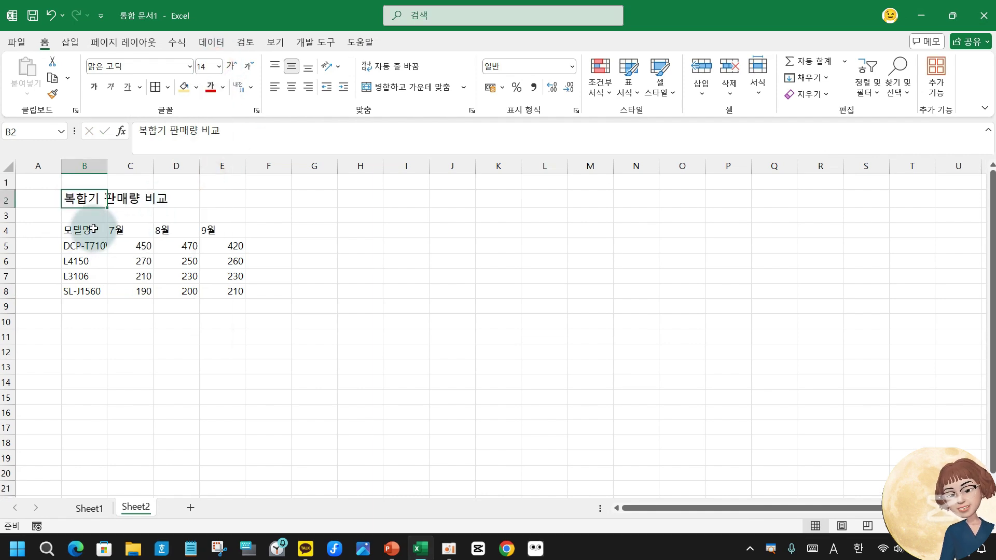
drag(93, 228, 207, 289)
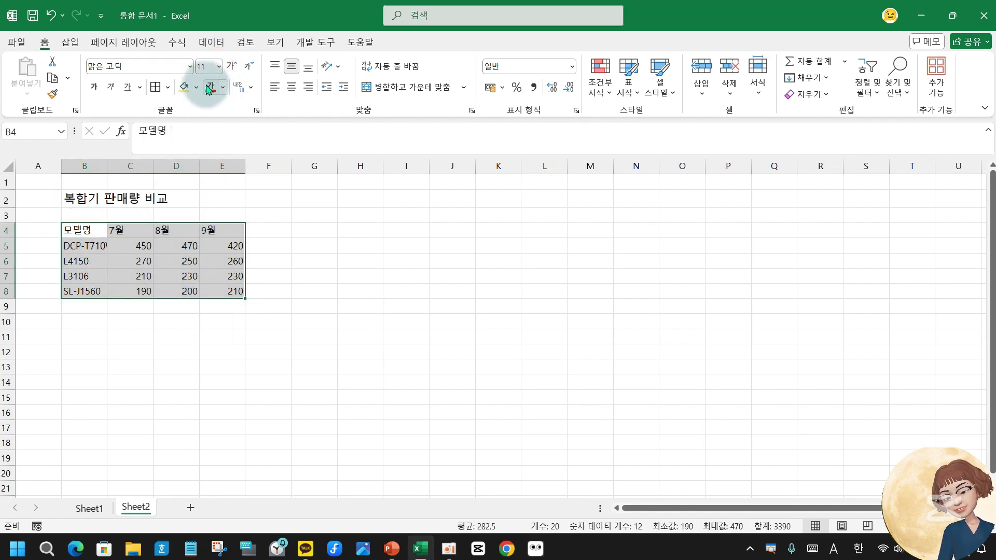
click(217, 66)
click(214, 163)
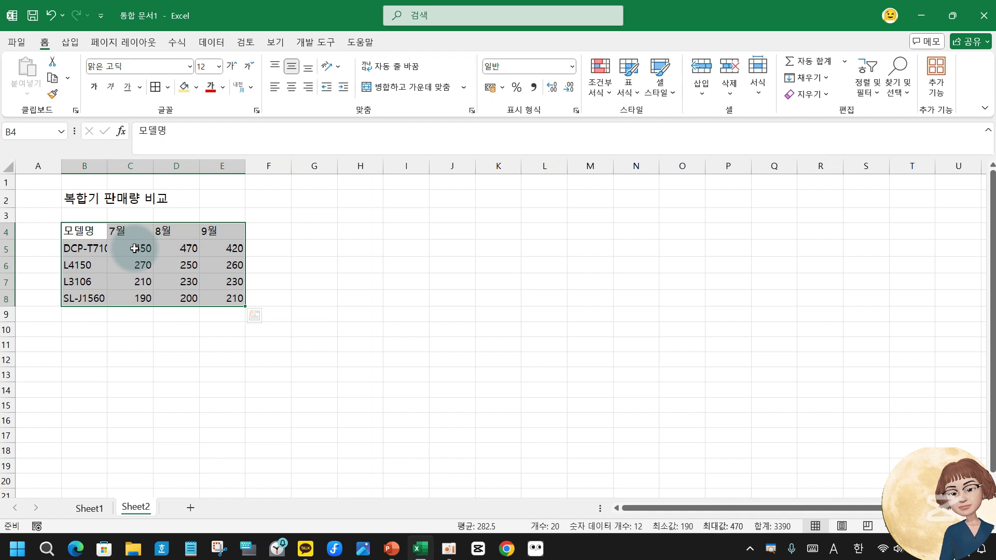
Open Format Cells for B4:E8 and land on its Border tab.
right_click(135, 250)
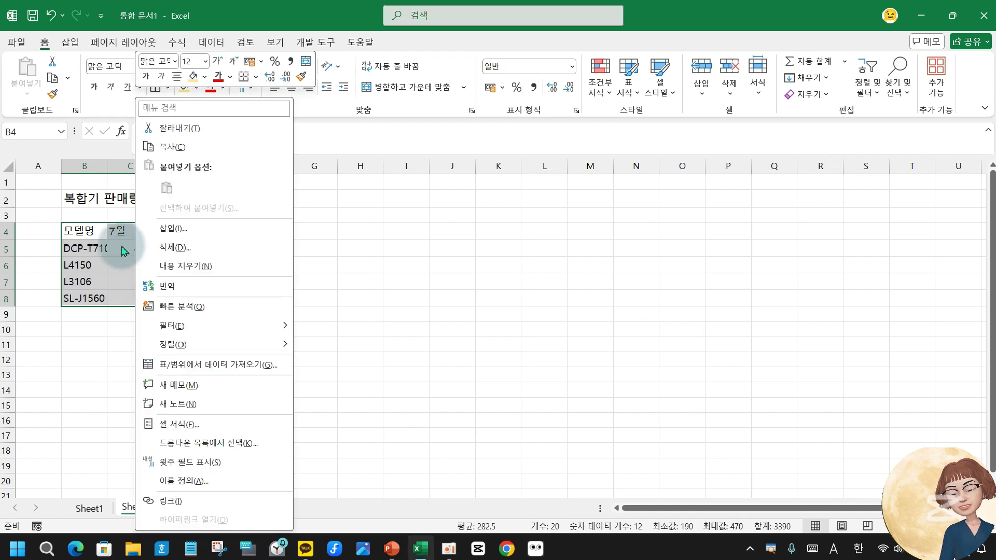
click(208, 435)
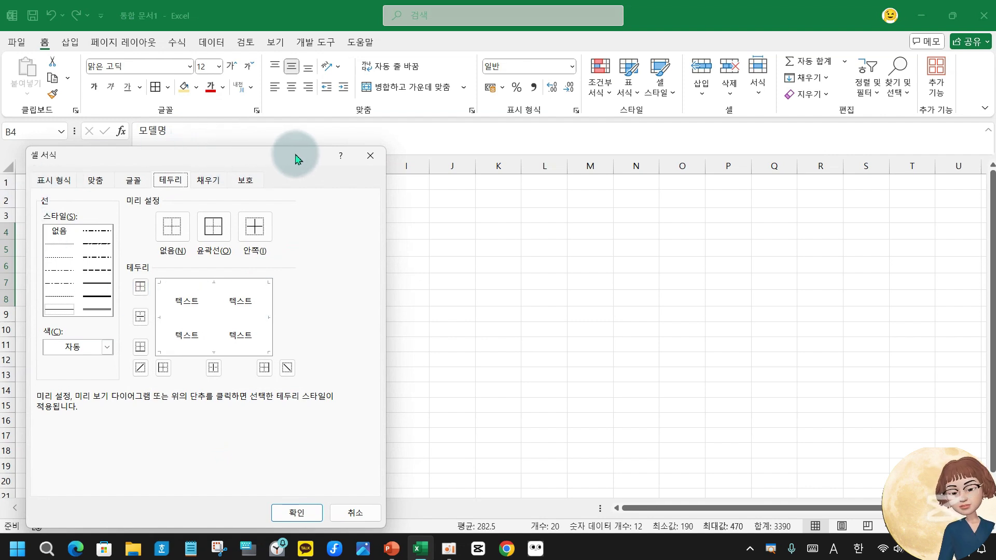
click(371, 155)
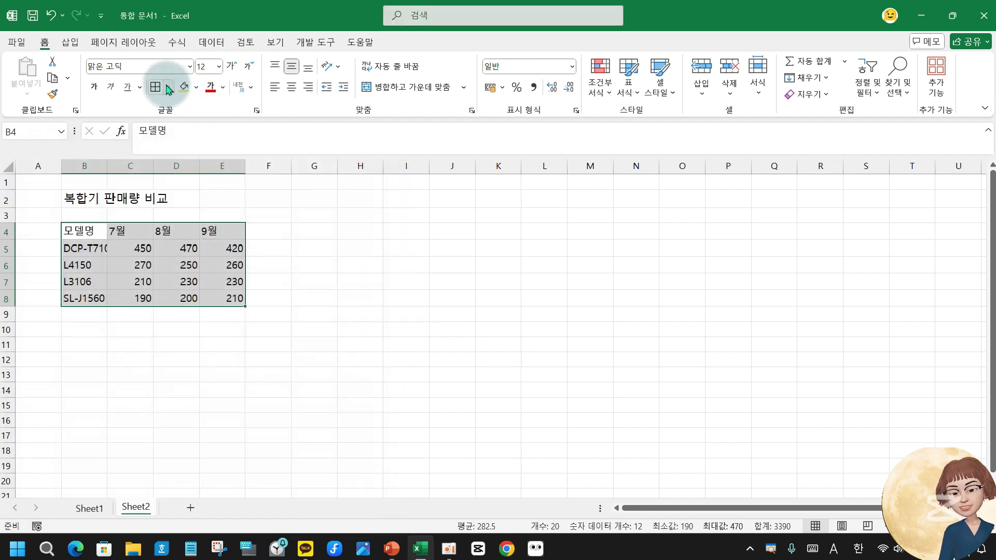
click(167, 86)
click(231, 488)
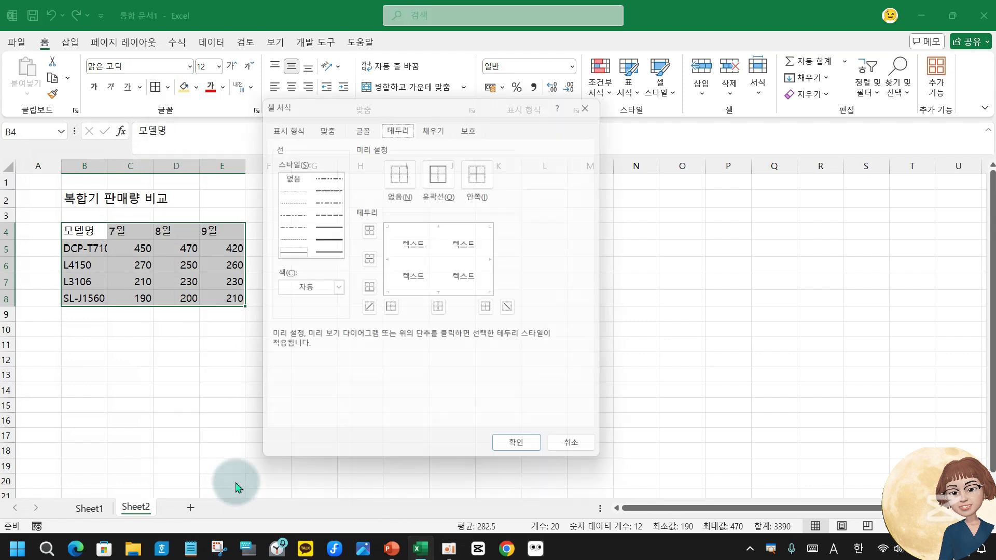
click(597, 97)
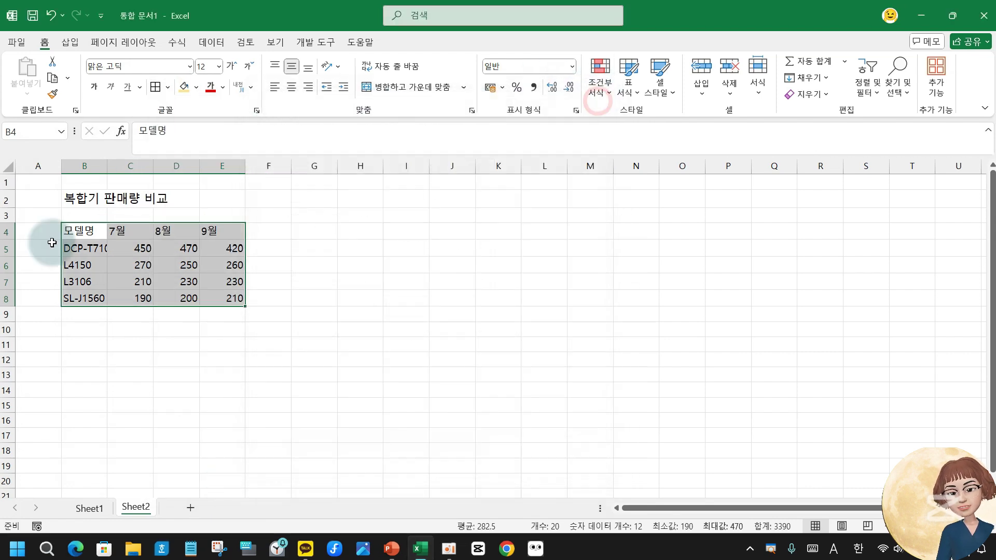
right_click(185, 257)
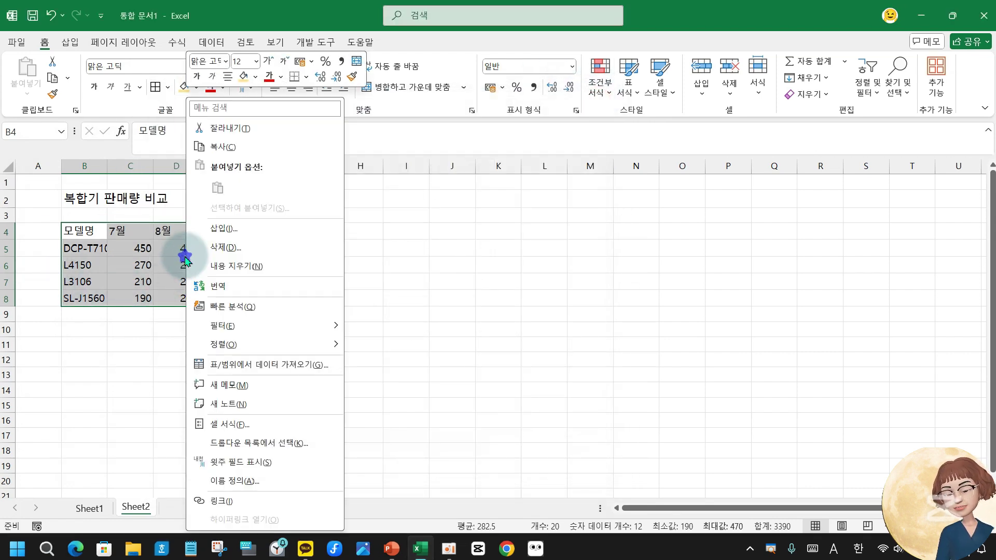
click(251, 425)
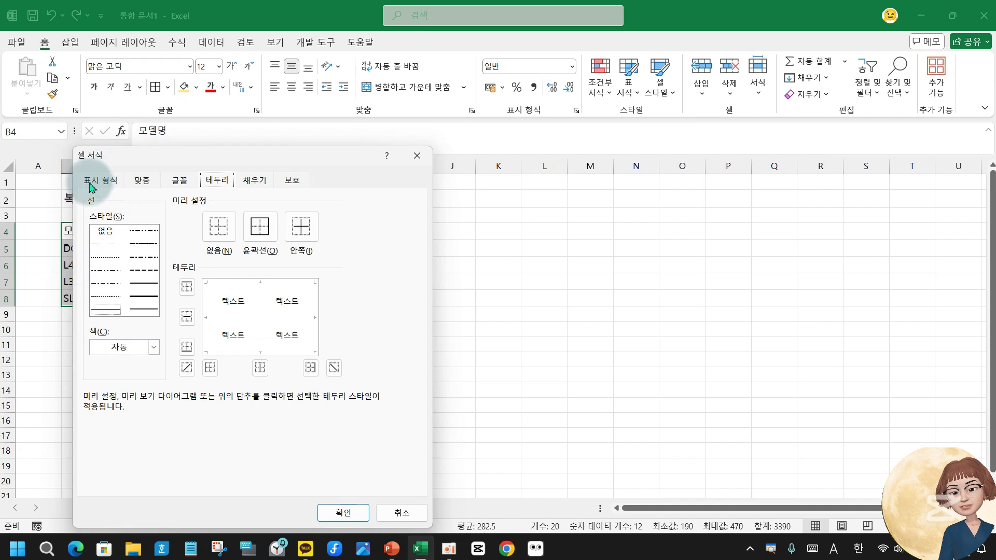
click(106, 182)
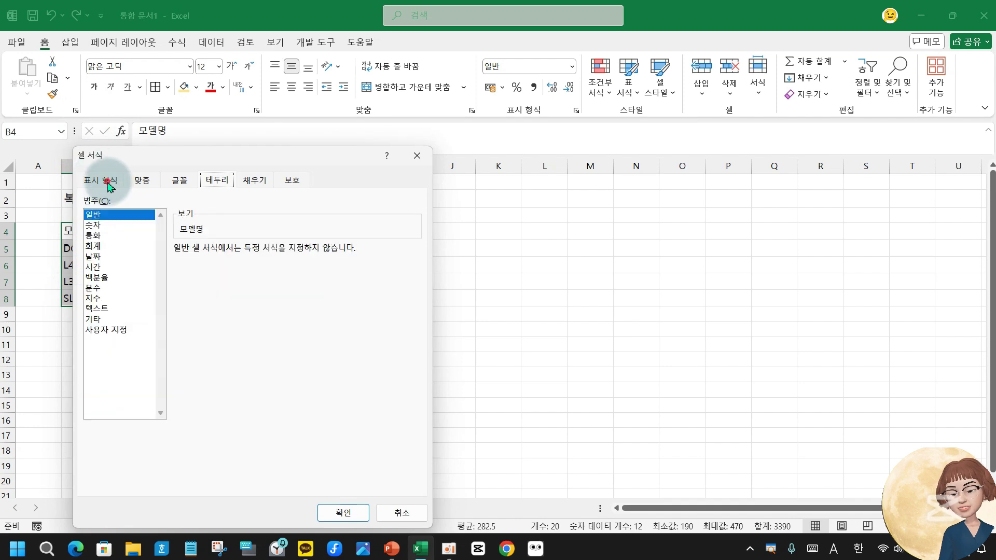
click(218, 182)
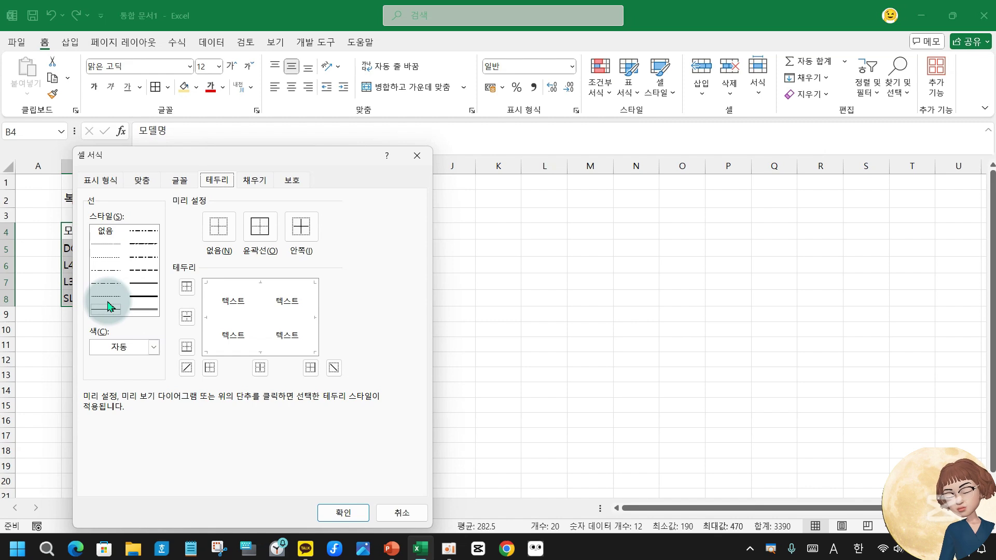
Apply dashed top, middle and bottom borders and thin solid inside vertical lines to B4:E8.
click(112, 296)
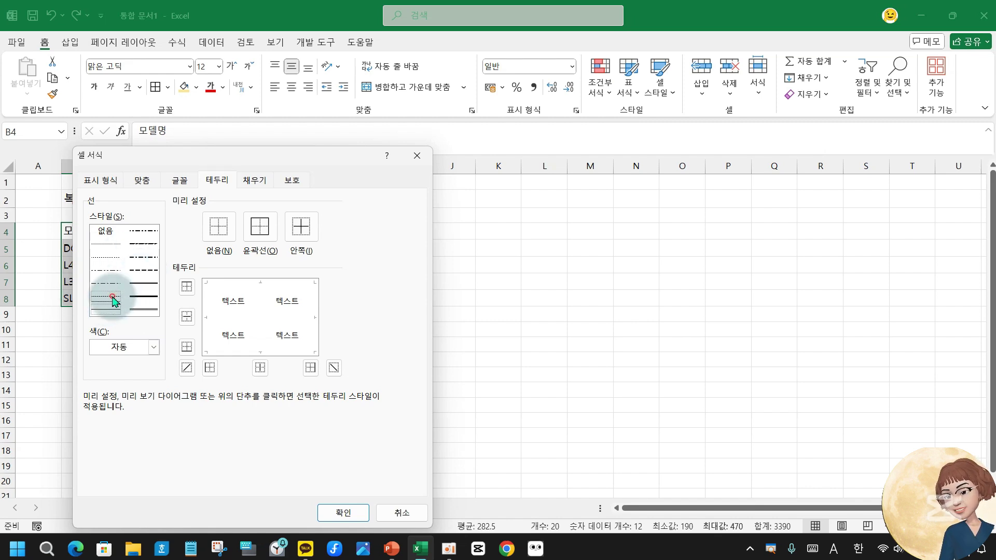
click(186, 286)
click(186, 316)
click(188, 347)
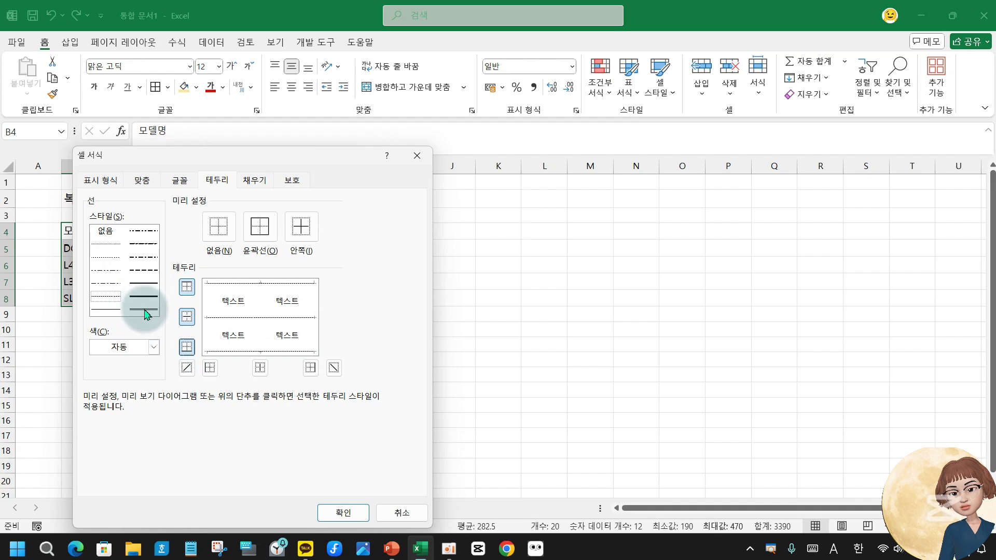
click(108, 310)
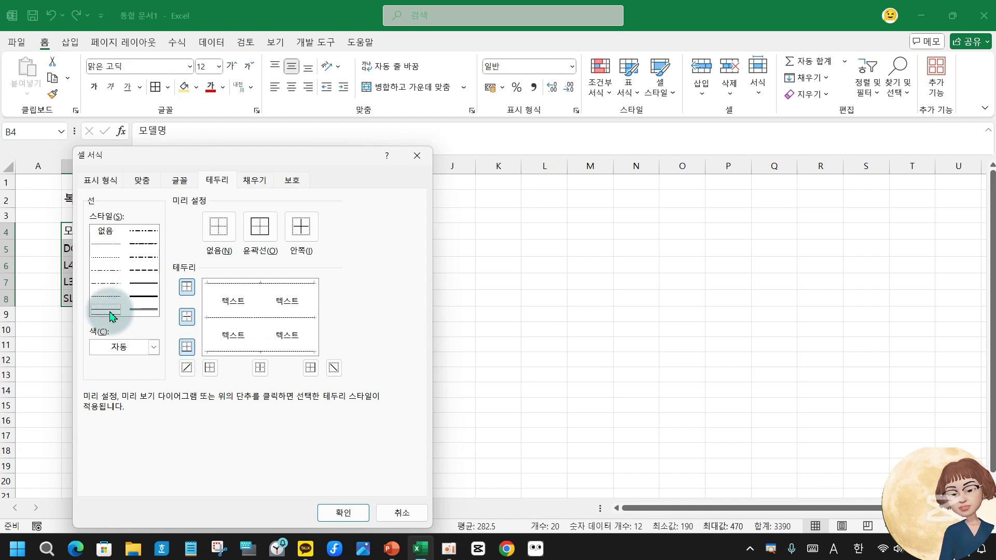
click(260, 368)
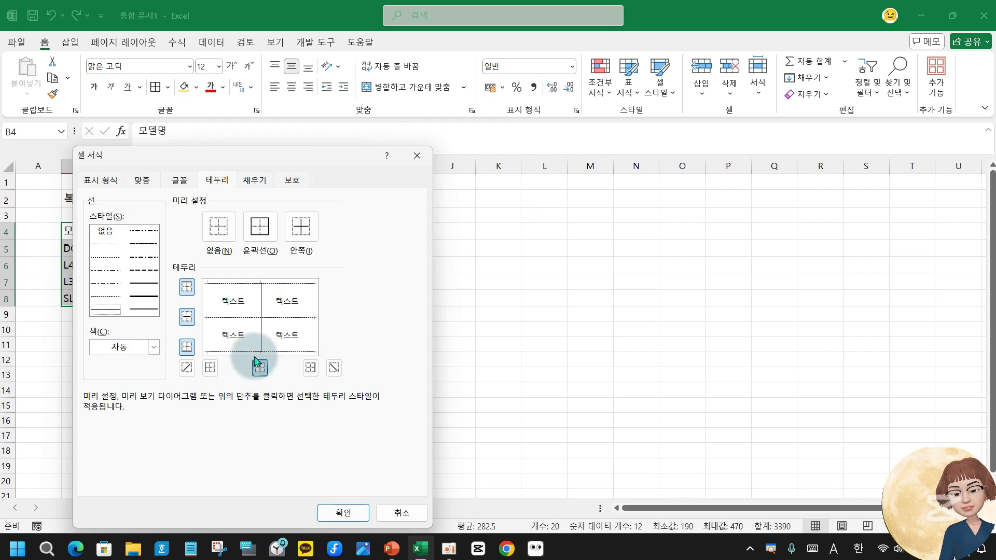
click(343, 512)
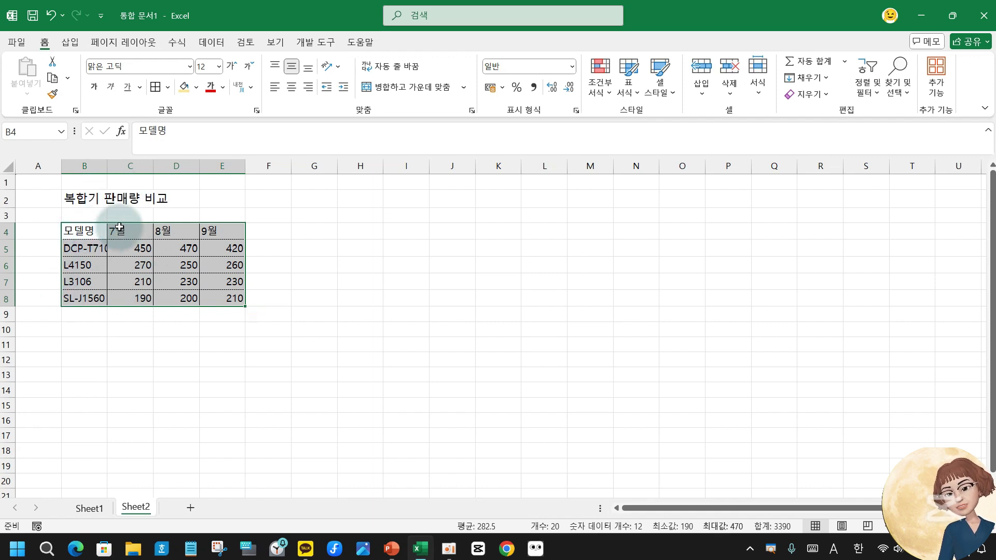
AutoFit the table's column widths, then widen columns C–E equally to about 47 pixels.
click(760, 94)
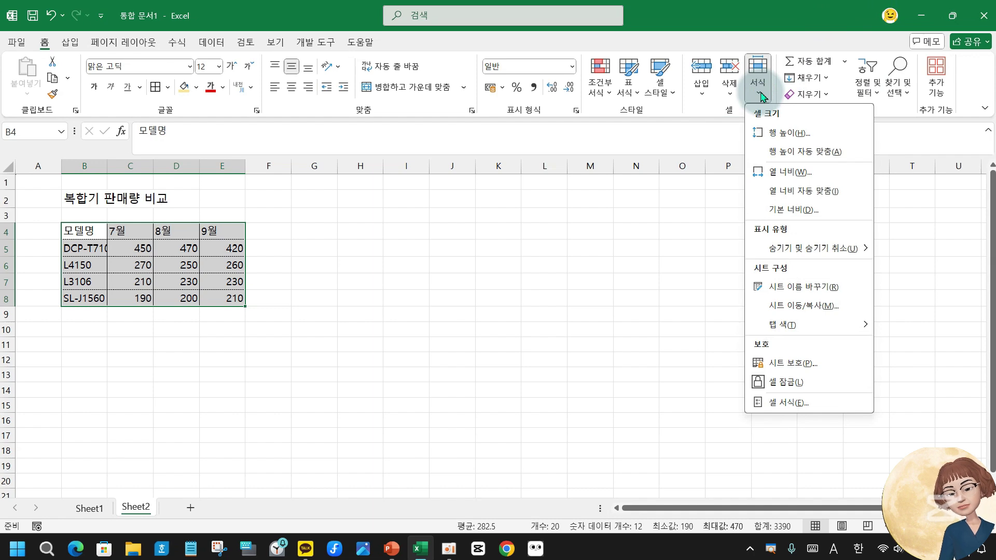
click(821, 192)
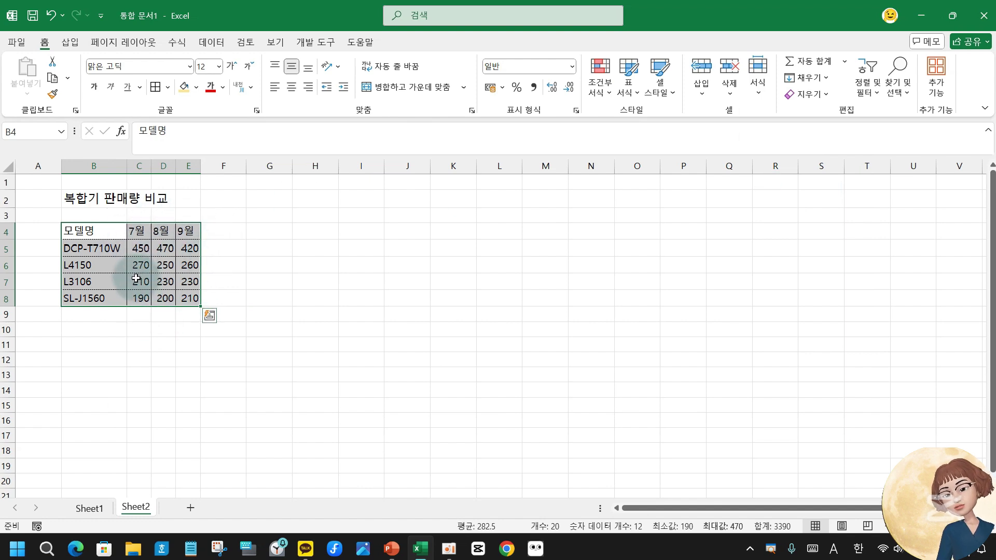
click(138, 264)
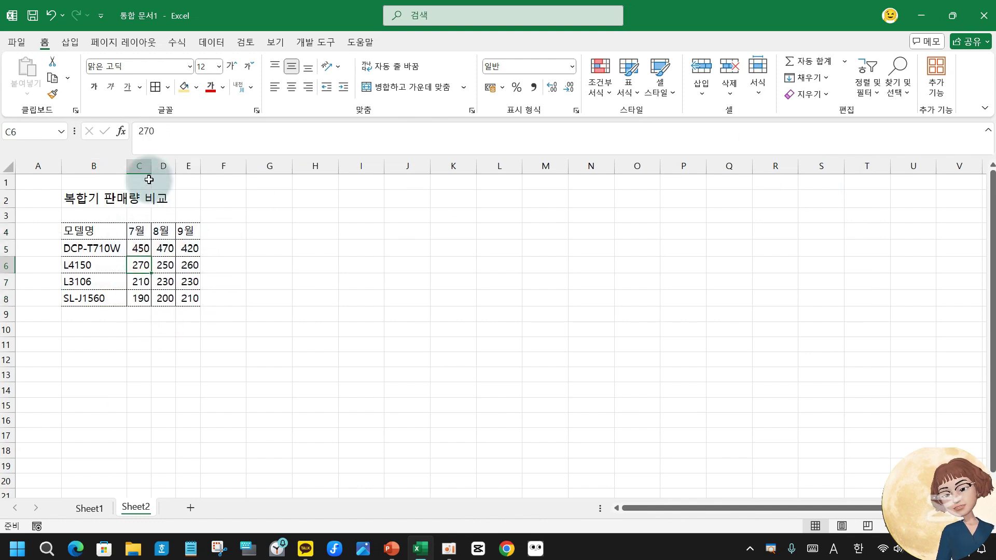
drag(139, 166, 201, 163)
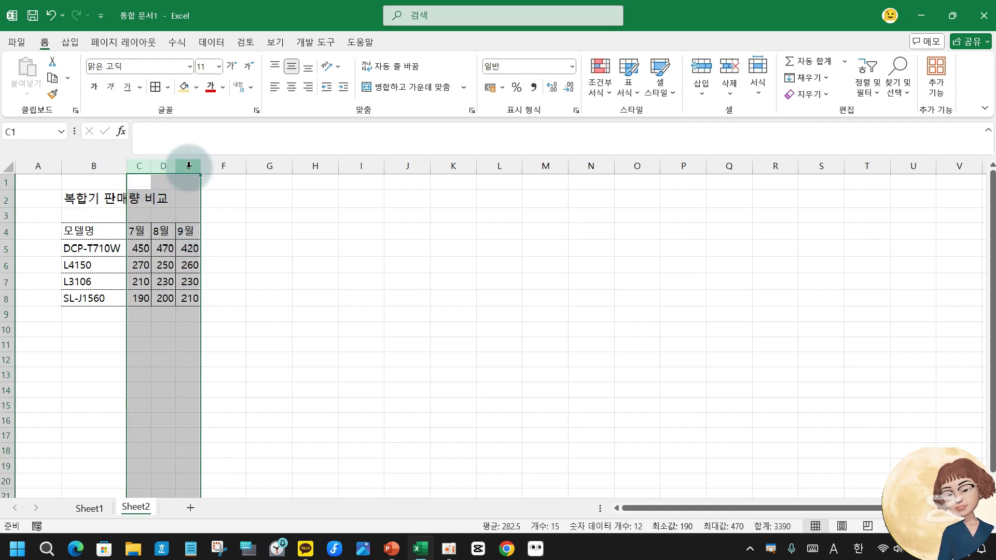
drag(202, 165, 221, 165)
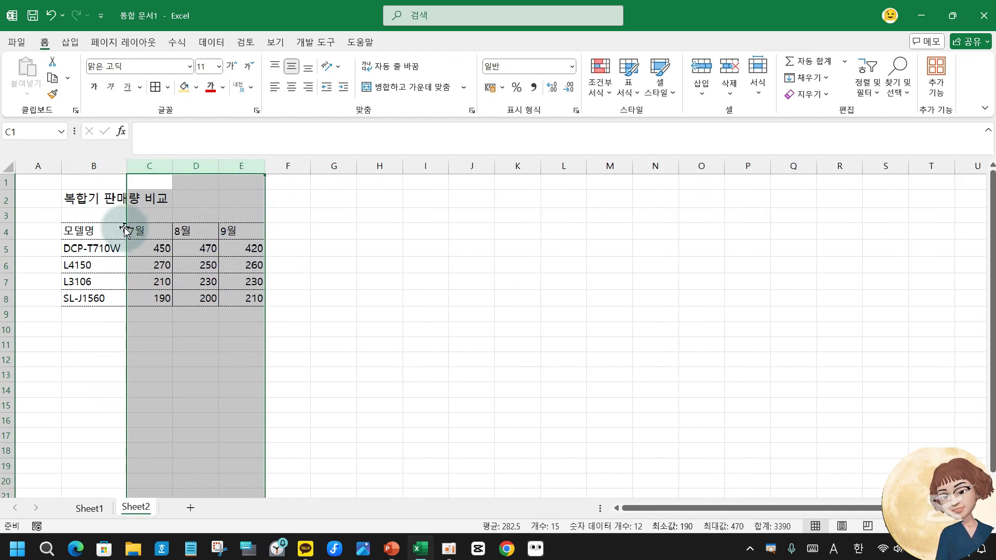
drag(99, 230, 228, 231)
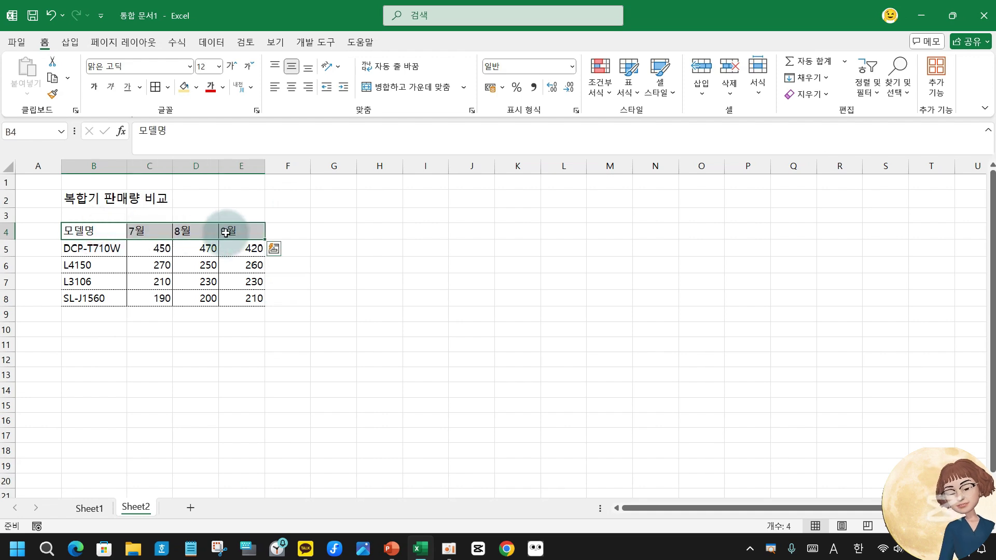
Fill the B4:E4 header row yellow and delete the empty column A.
click(185, 87)
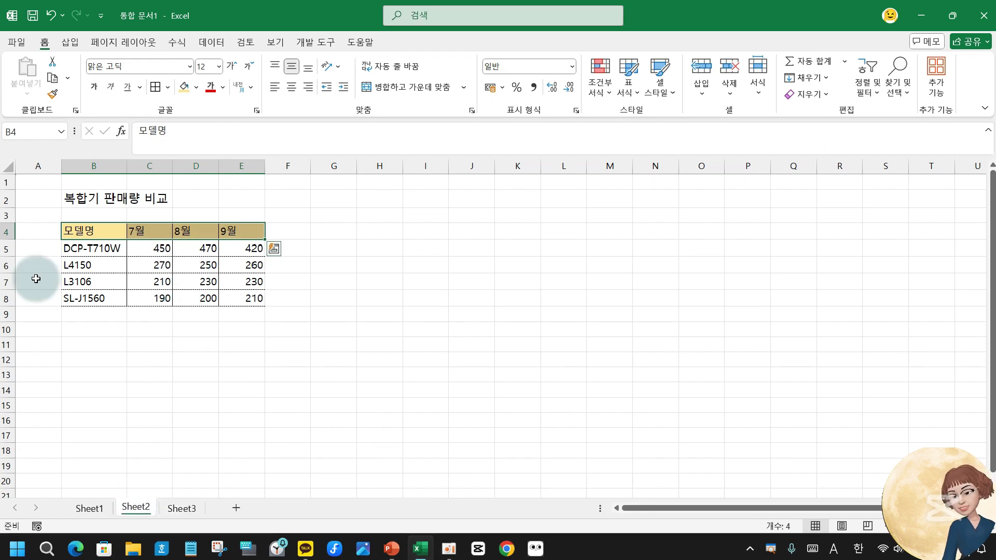
click(35, 162)
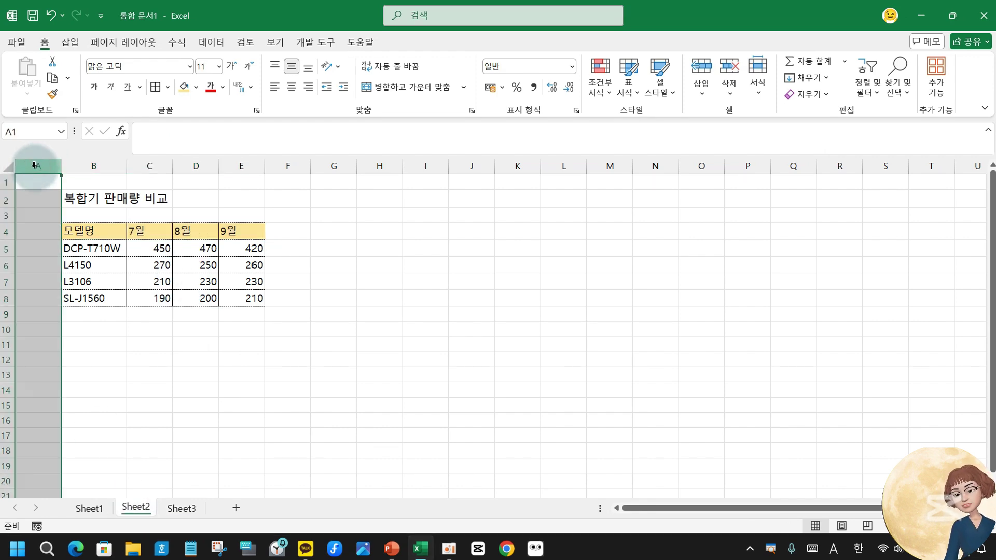
click(34, 162)
right_click(34, 165)
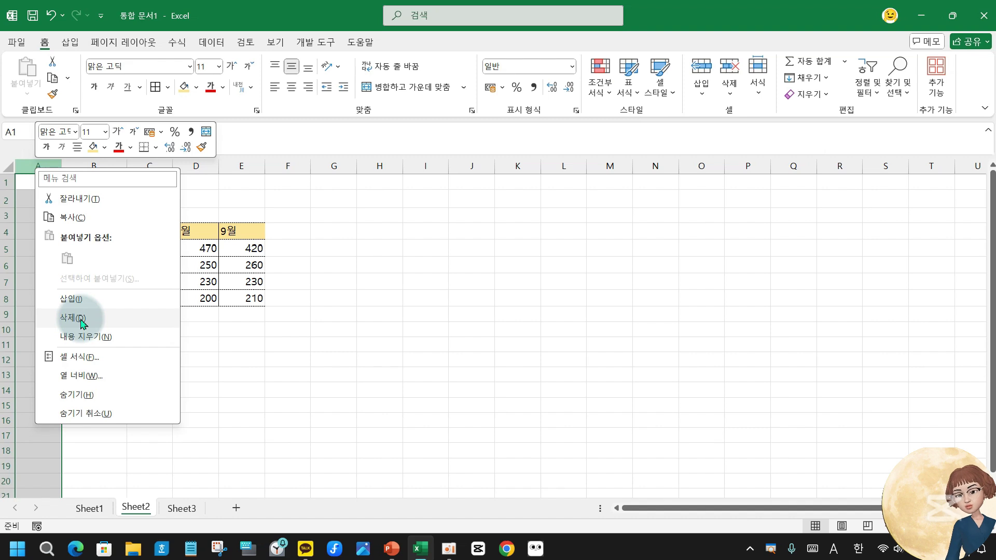
click(81, 320)
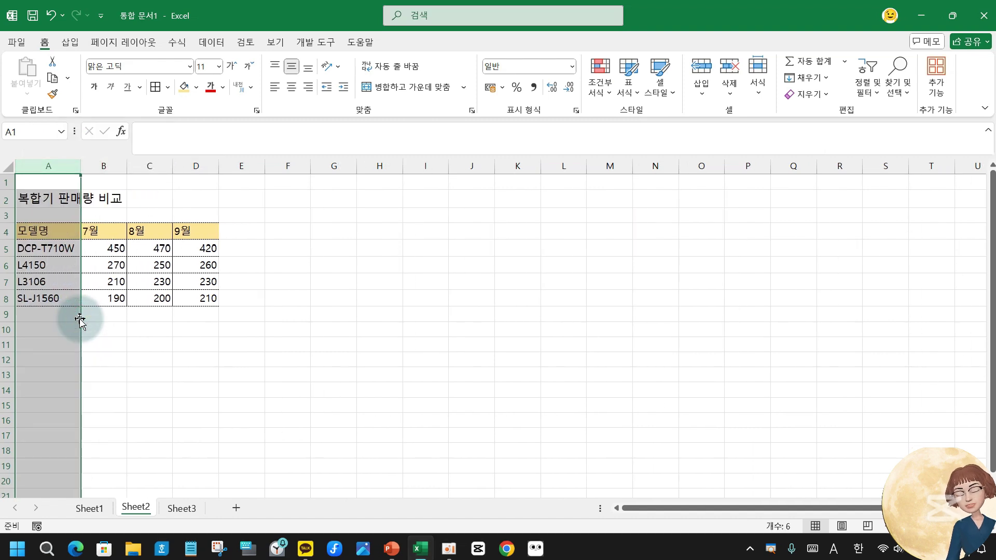
Delete the empty row 1 so the title moves up to A1.
click(3, 183)
right_click(3, 182)
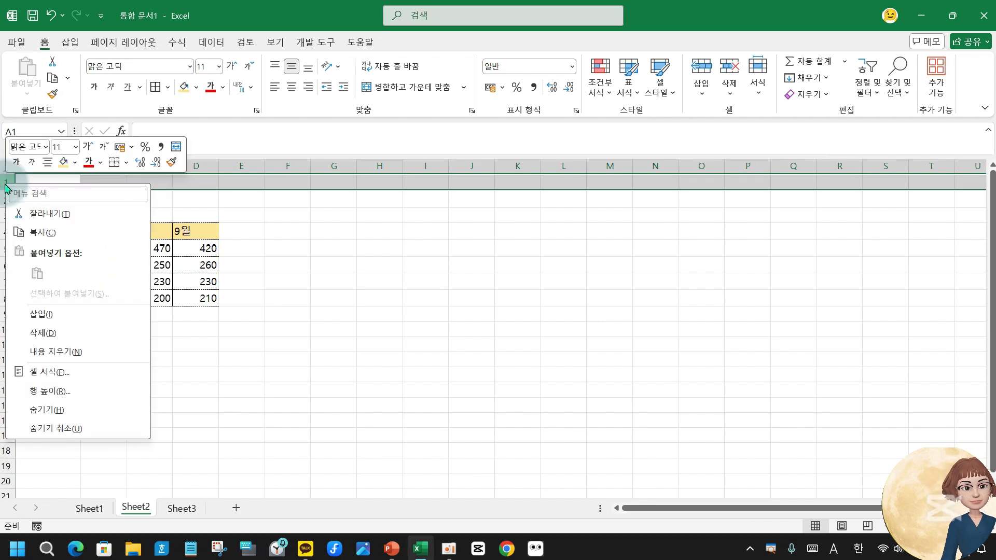
click(56, 335)
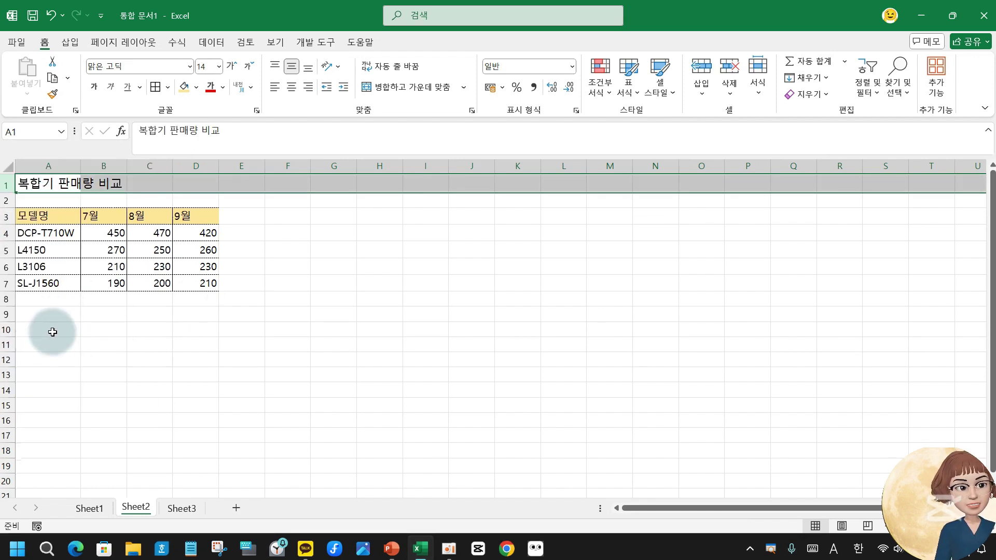
click(59, 329)
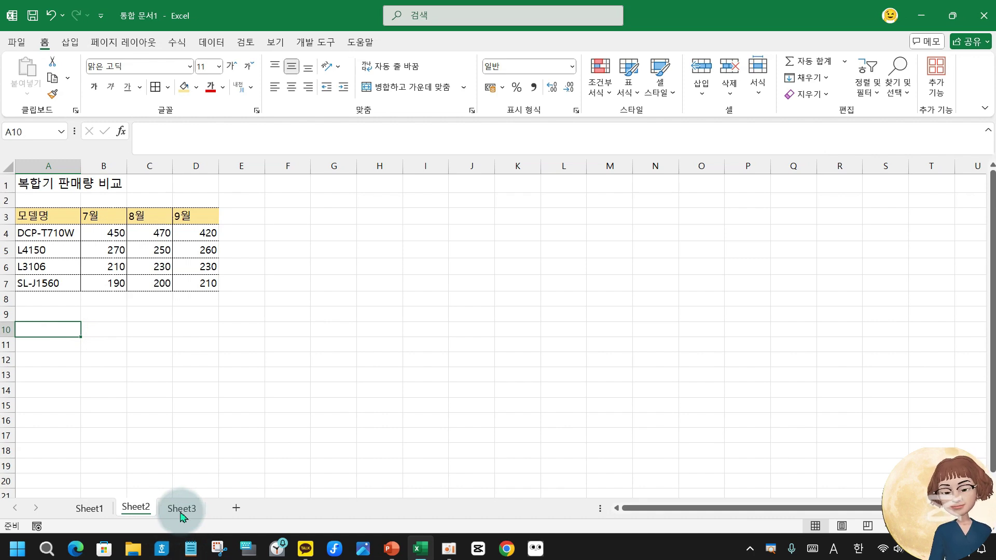
Collapse column B to zero width, then drag it back open at width 8.90.
click(106, 167)
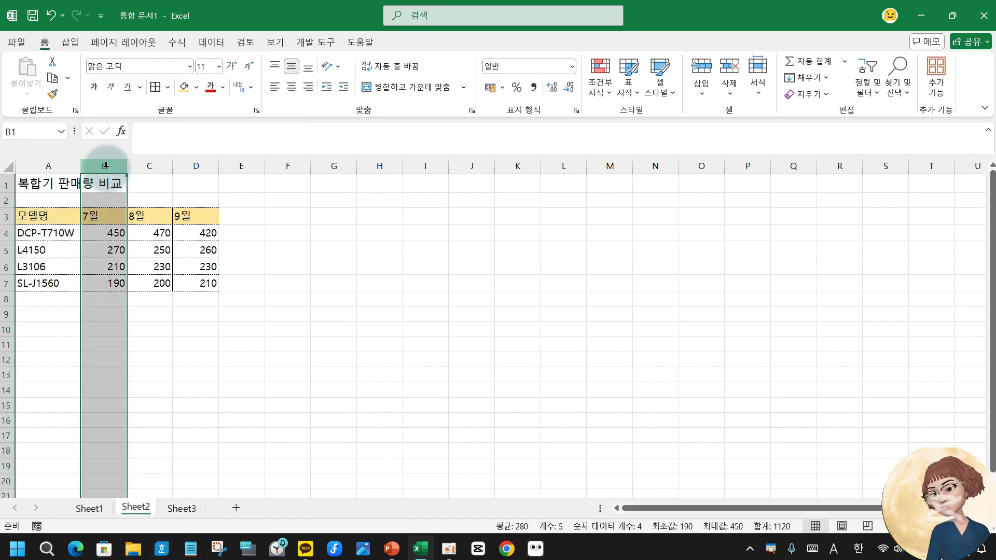
drag(128, 166, 79, 166)
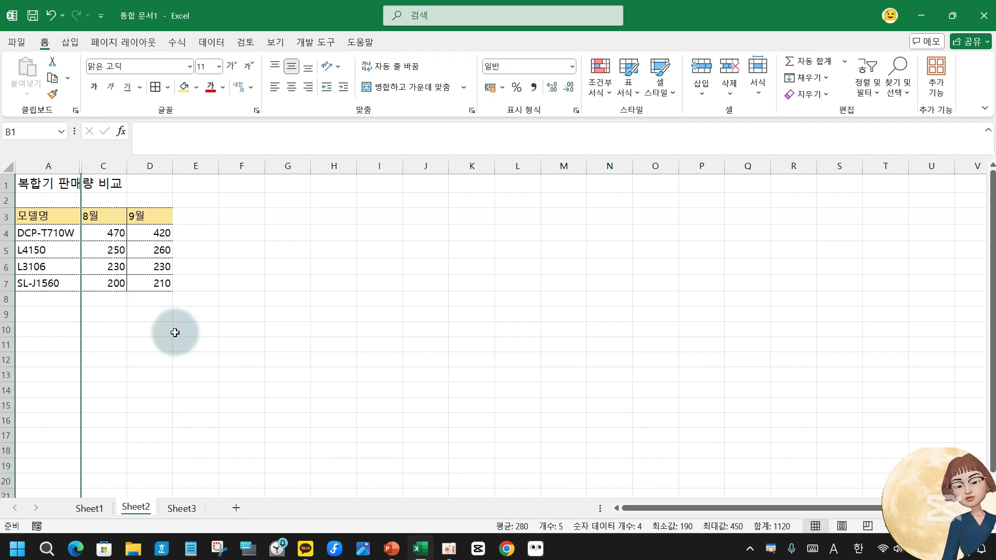
drag(79, 165, 131, 171)
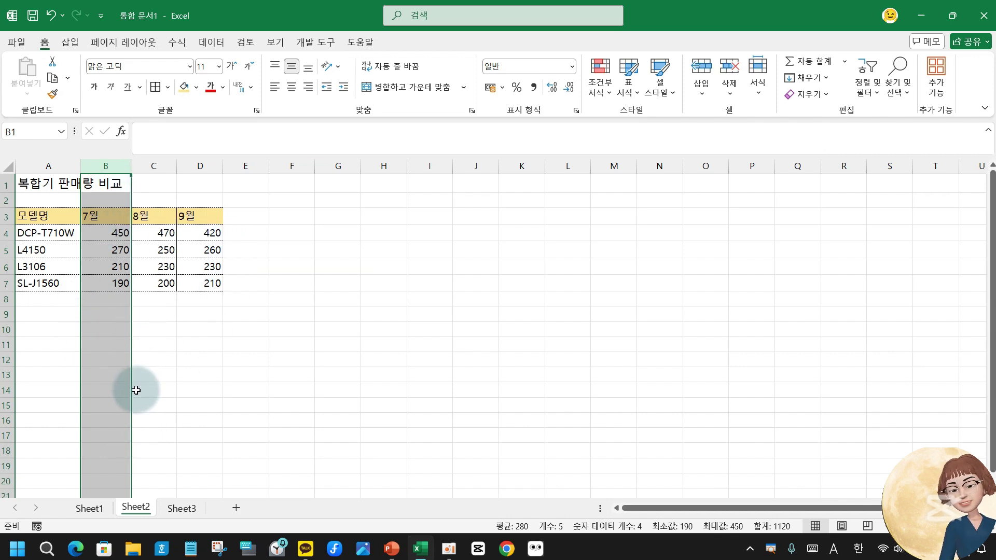
click(91, 217)
drag(91, 217, 200, 285)
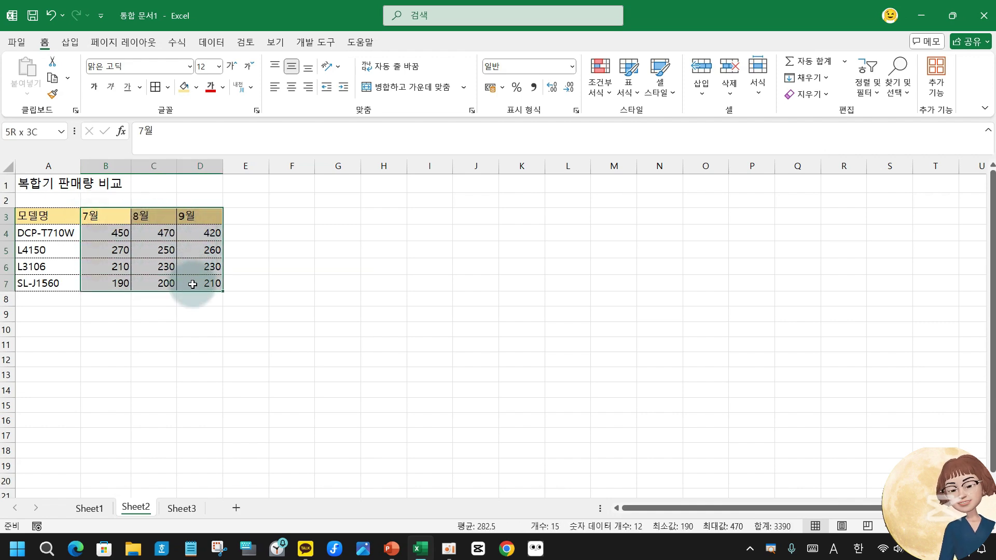
drag(106, 165, 202, 166)
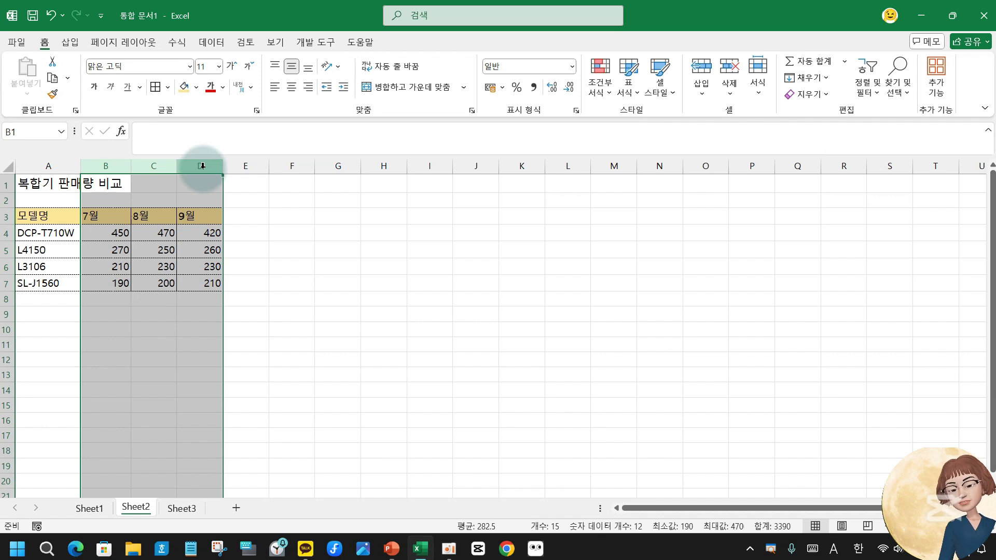
Set the width of month columns B to D to 12.
click(761, 95)
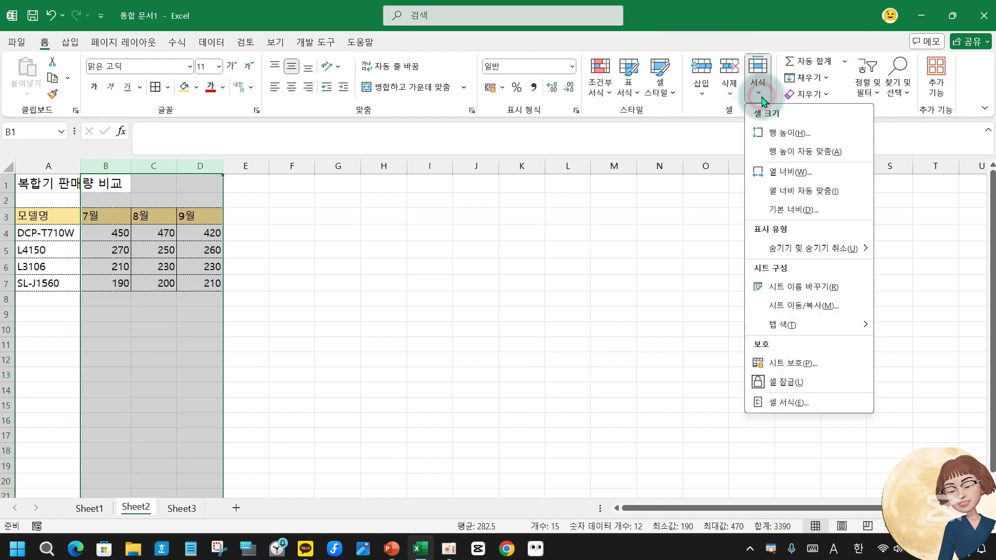
click(781, 176)
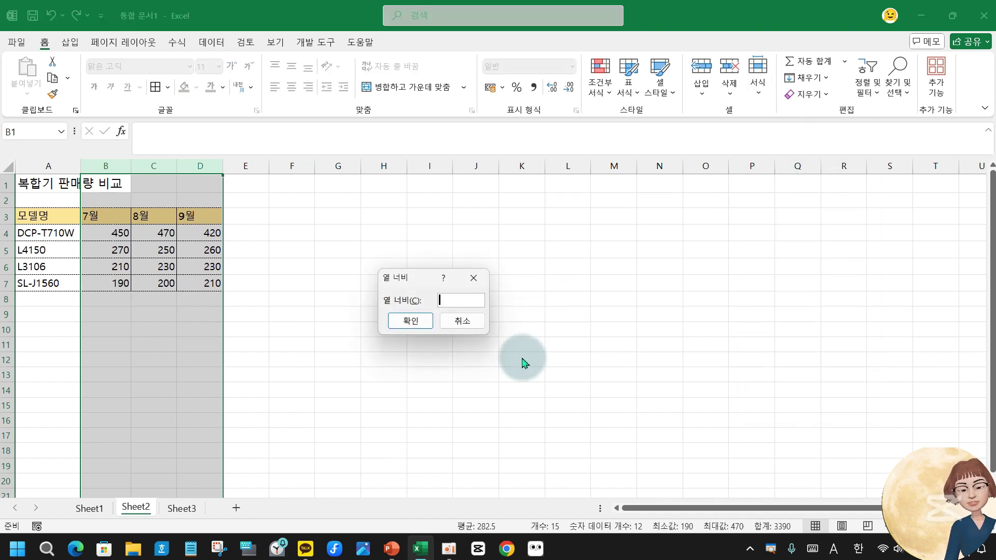
text(1)
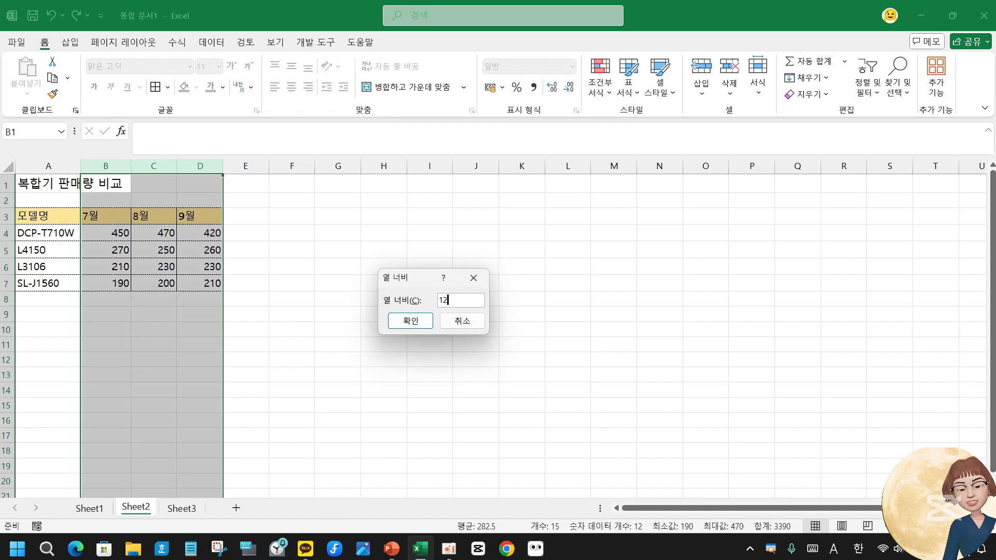
text(2)
key(Return)
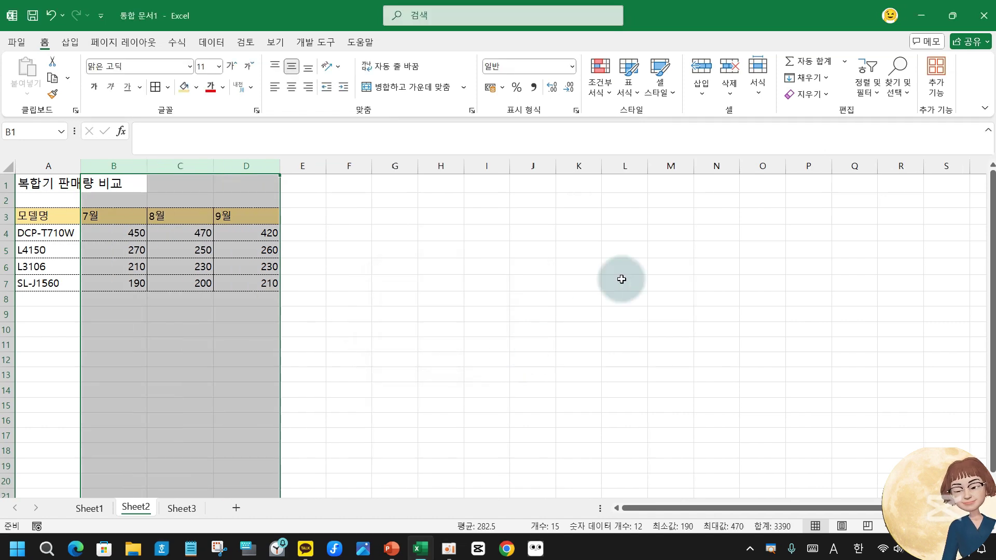
Set the title row 1 height to 30, then move on to Sheet3.
click(3, 182)
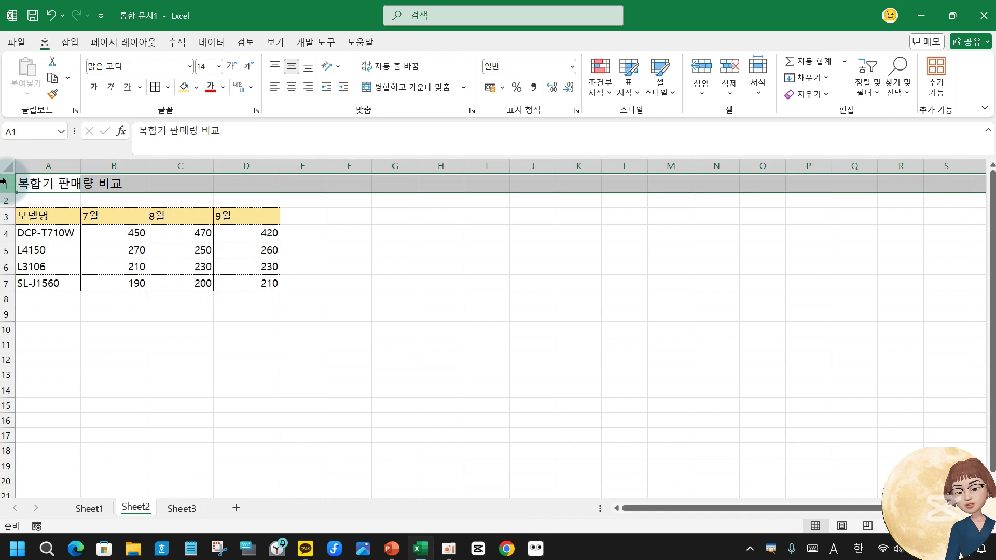
right_click(3, 186)
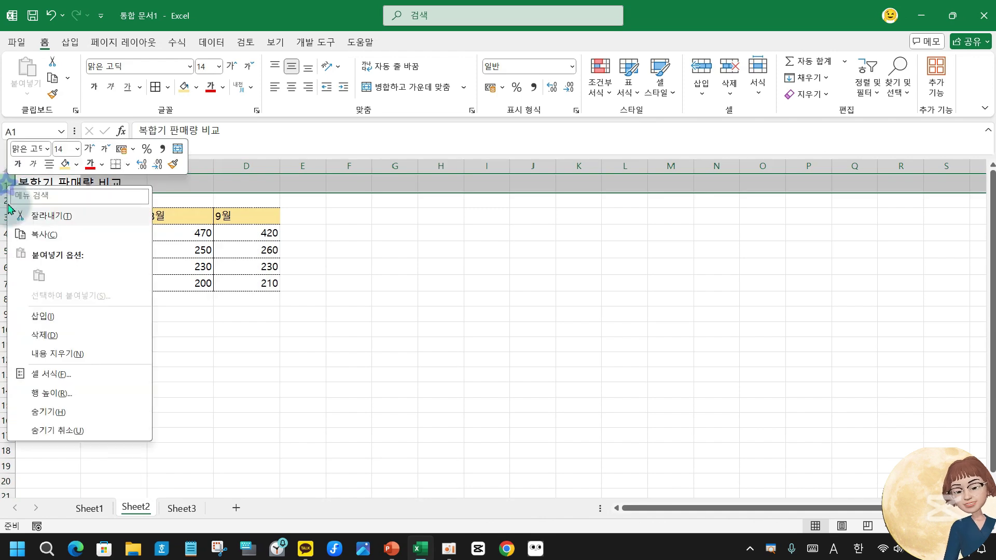
click(47, 398)
text(30)
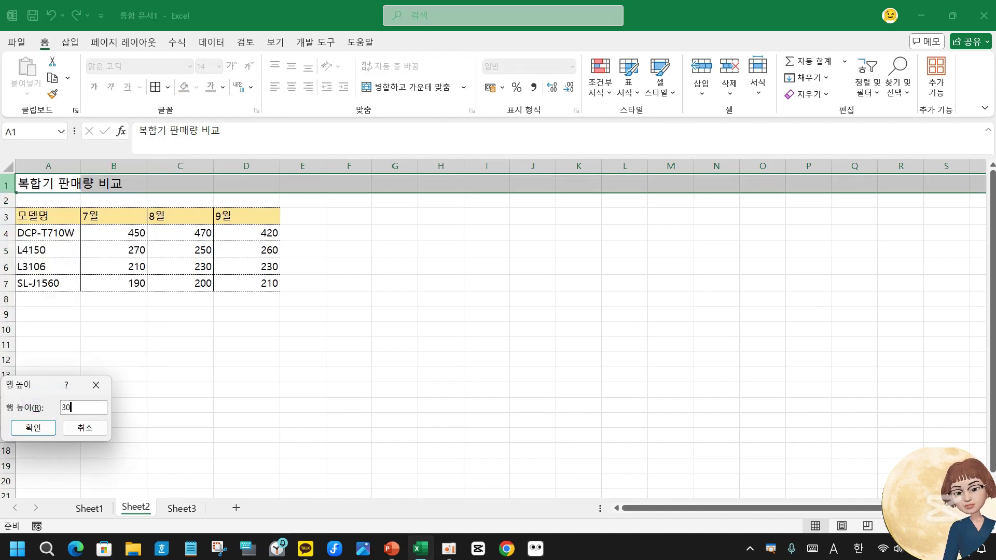
key(Return)
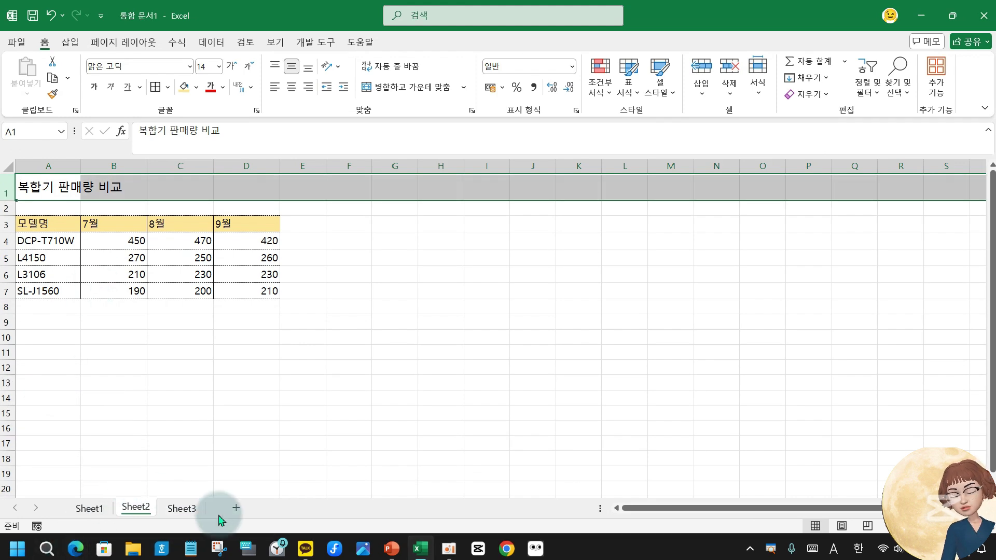
click(182, 508)
click(39, 165)
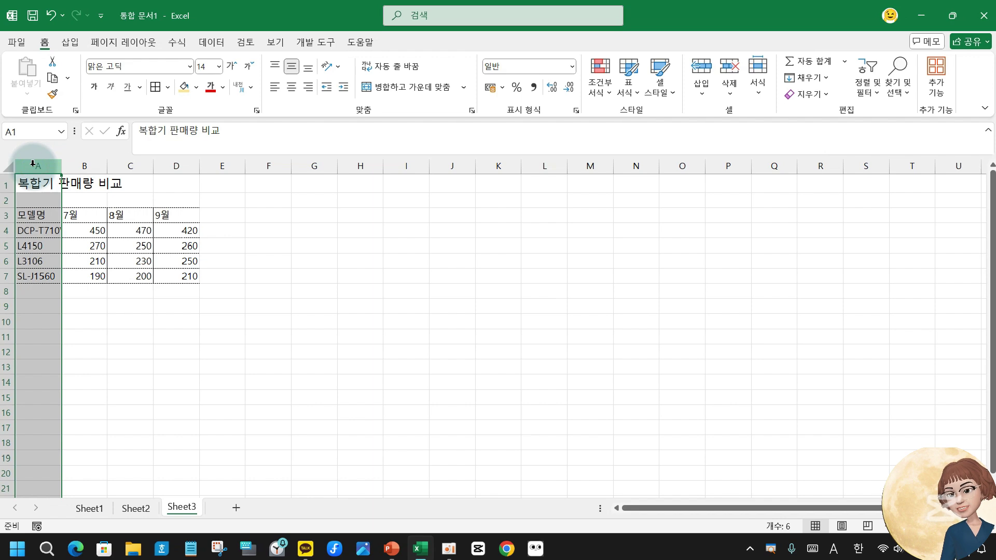
Insert a blank column before the 모델명 table on Sheet3, shifting it to B3:E7.
right_click(32, 164)
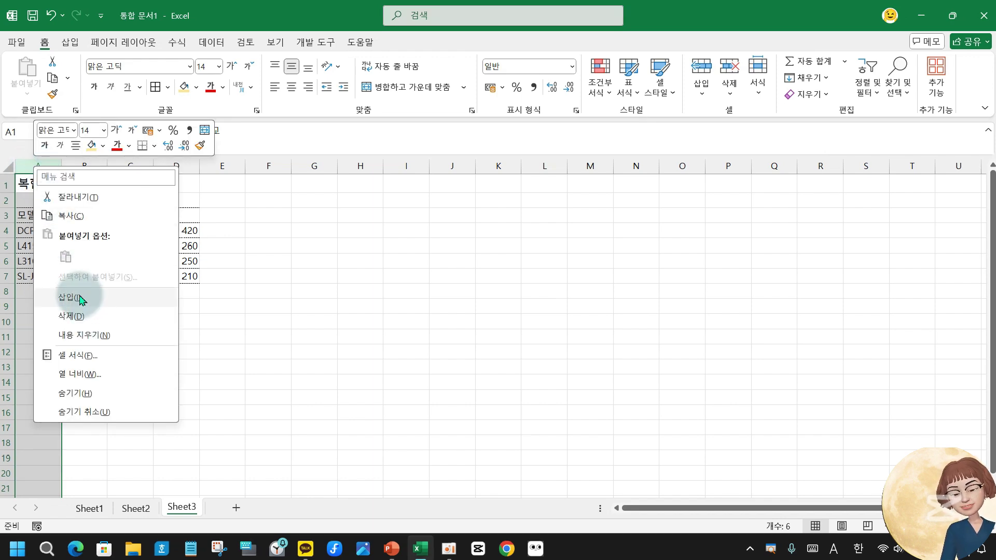
key(Escape)
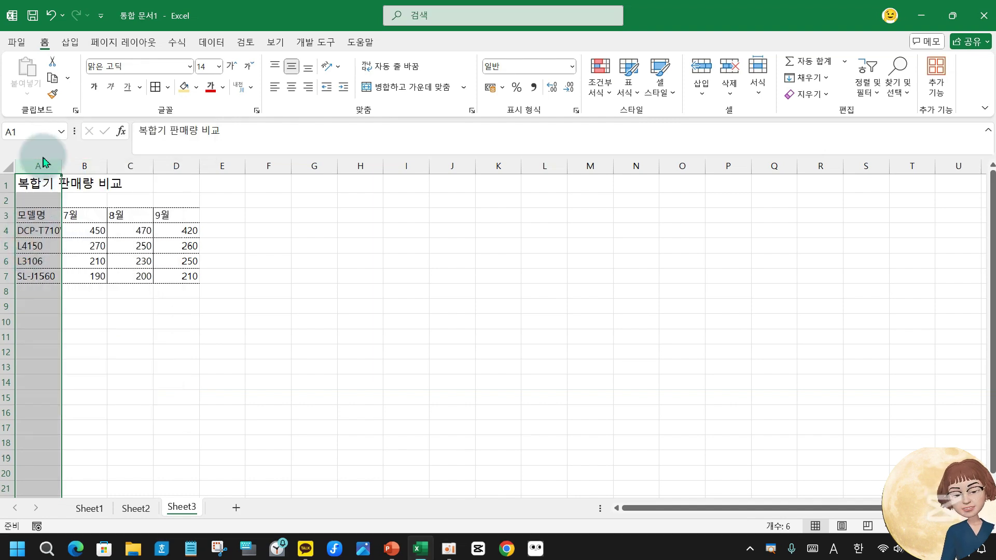
click(41, 213)
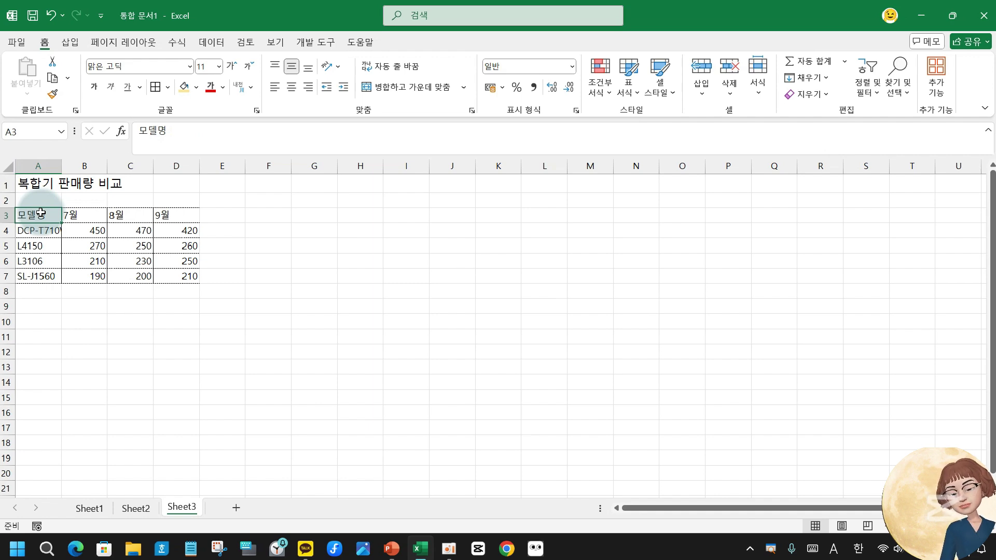
key(alt)
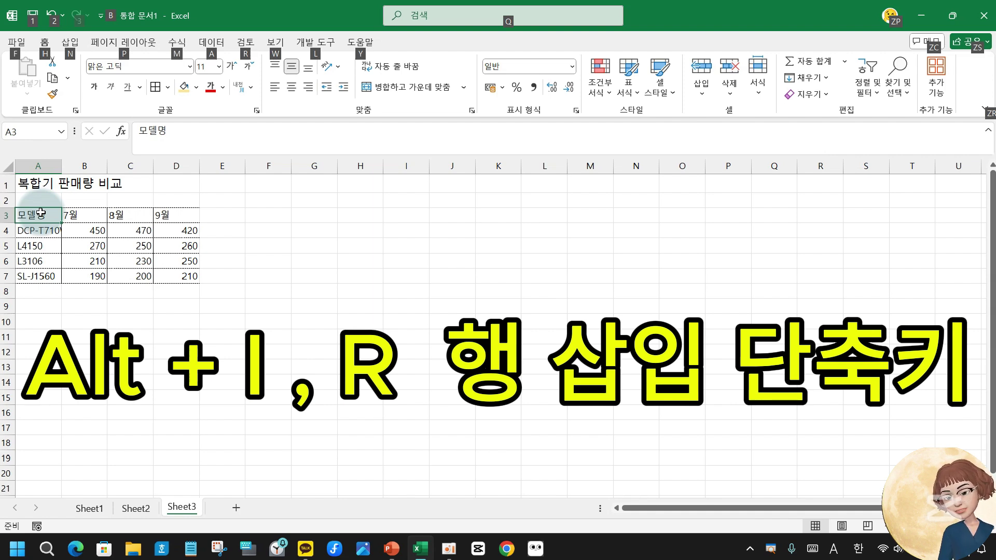
key(i)
key(c)
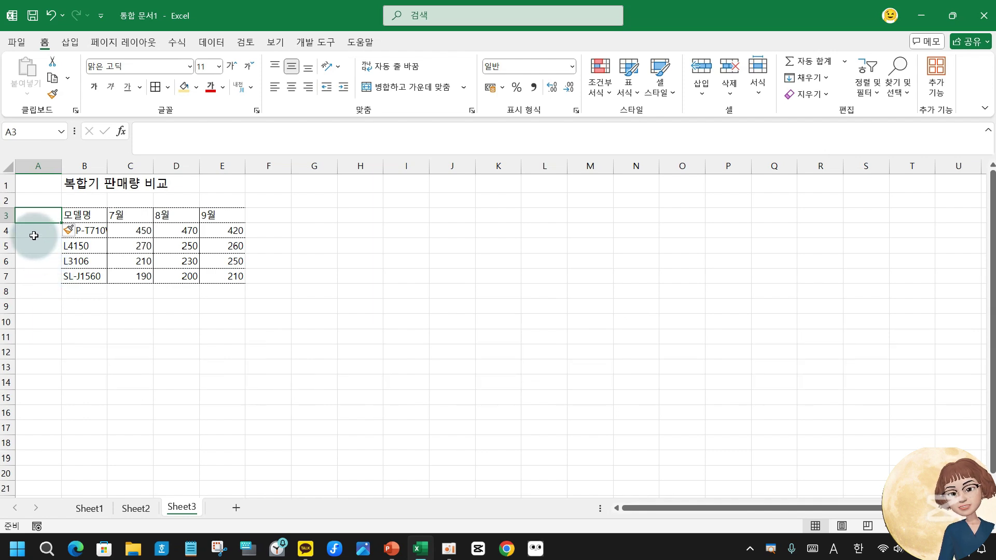
Insert a blank row 1 above the Sheet3 title and table.
click(39, 183)
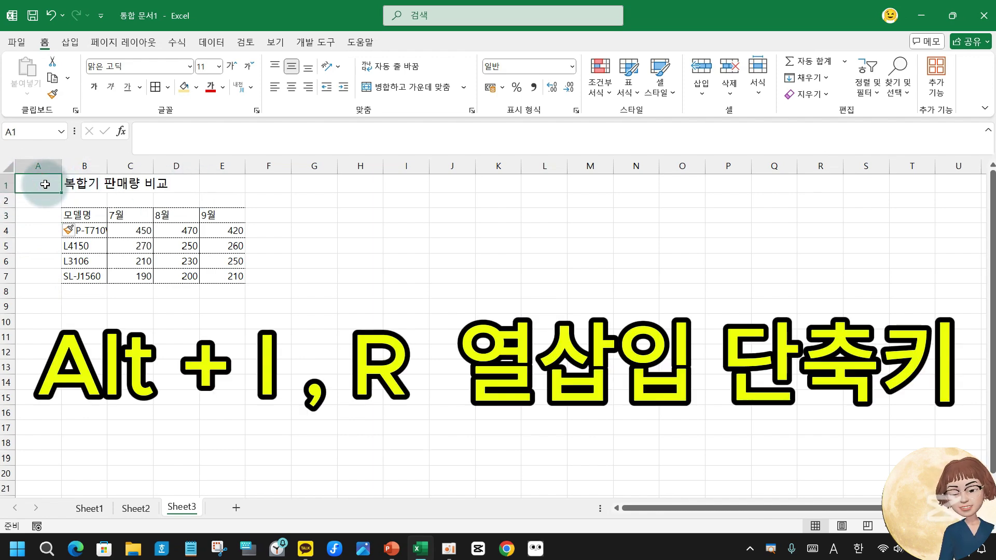
key(alt)
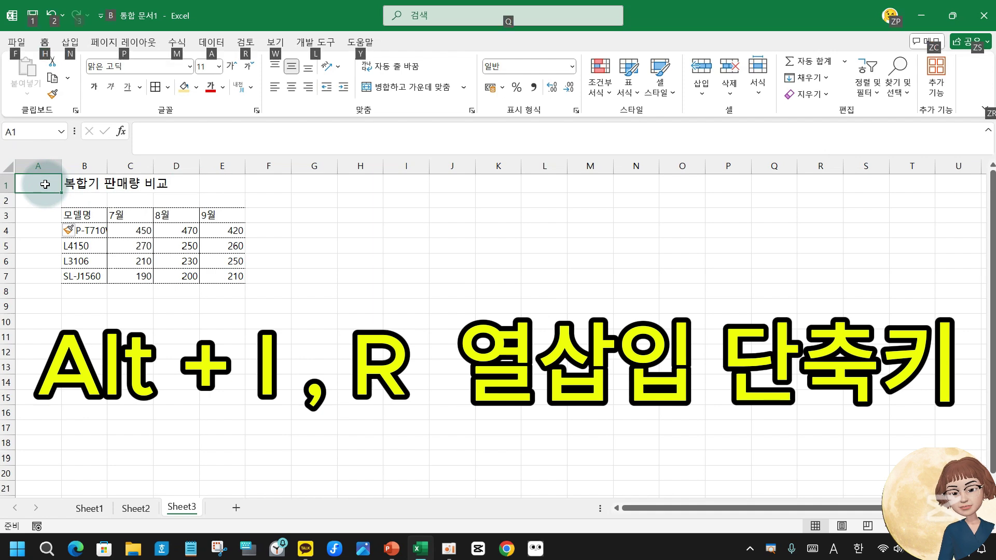
key(i)
key(r)
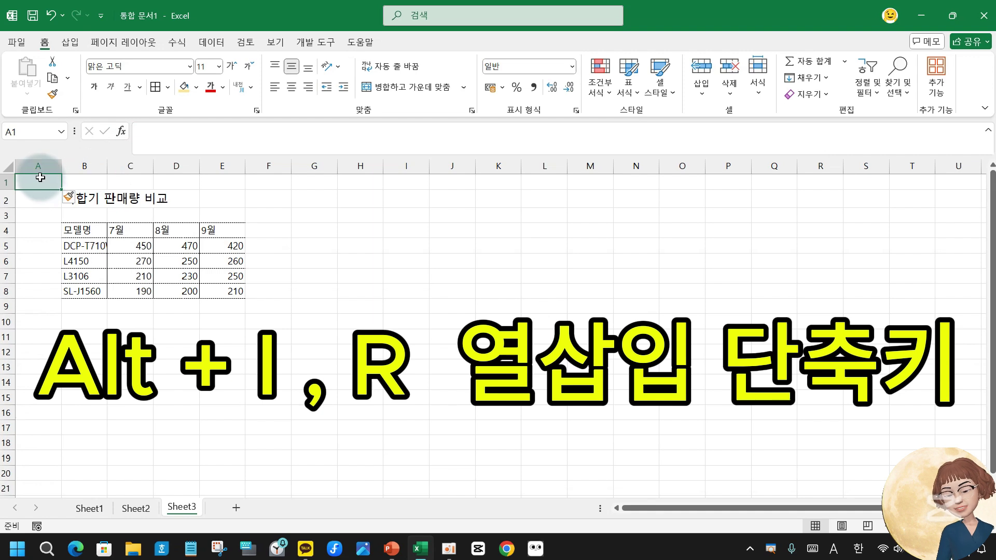
Set column A's width to 1 as a left margin.
click(37, 200)
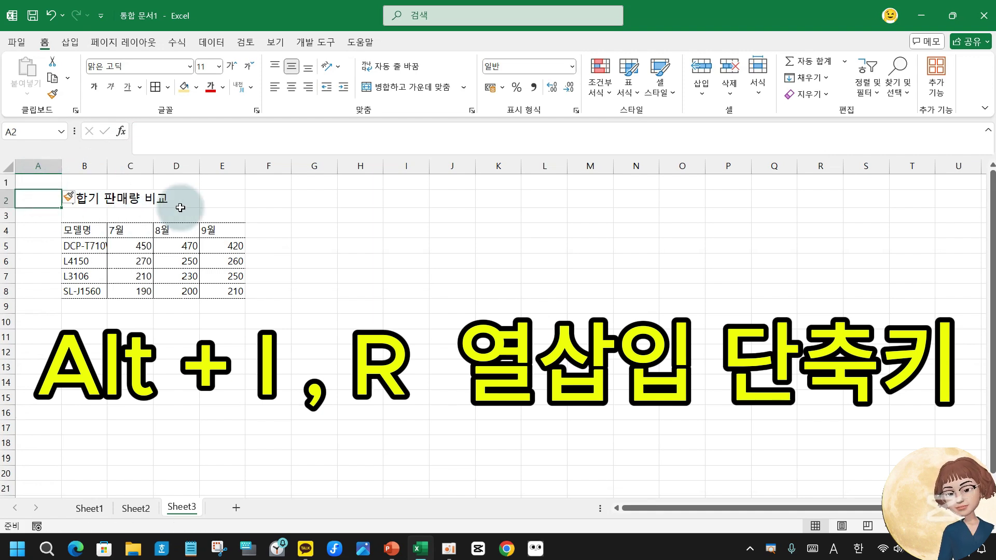
click(42, 168)
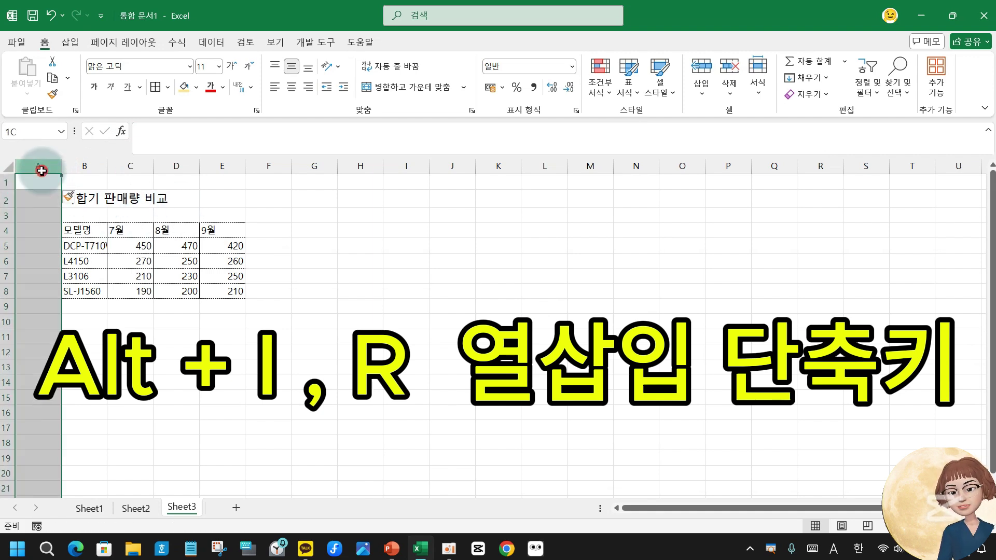
right_click(42, 167)
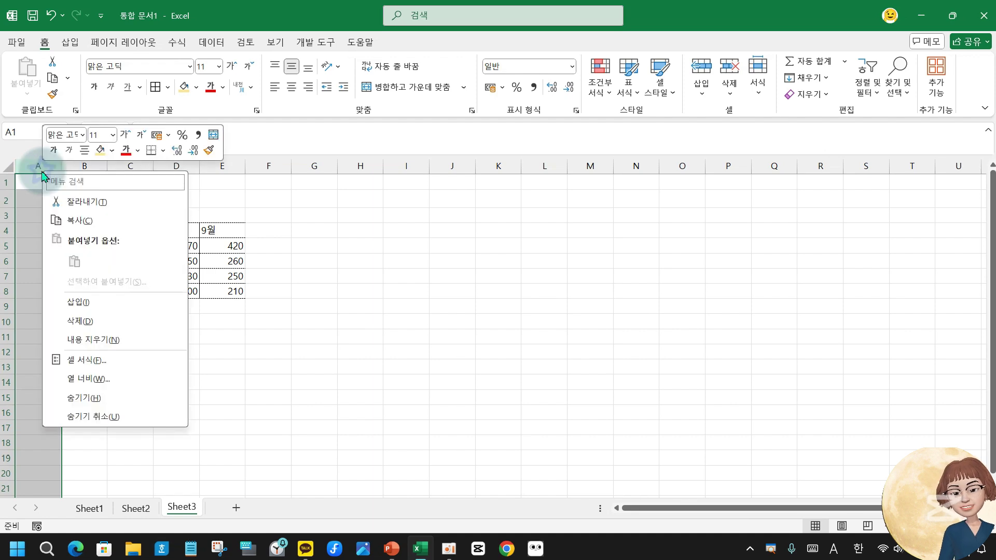
click(91, 379)
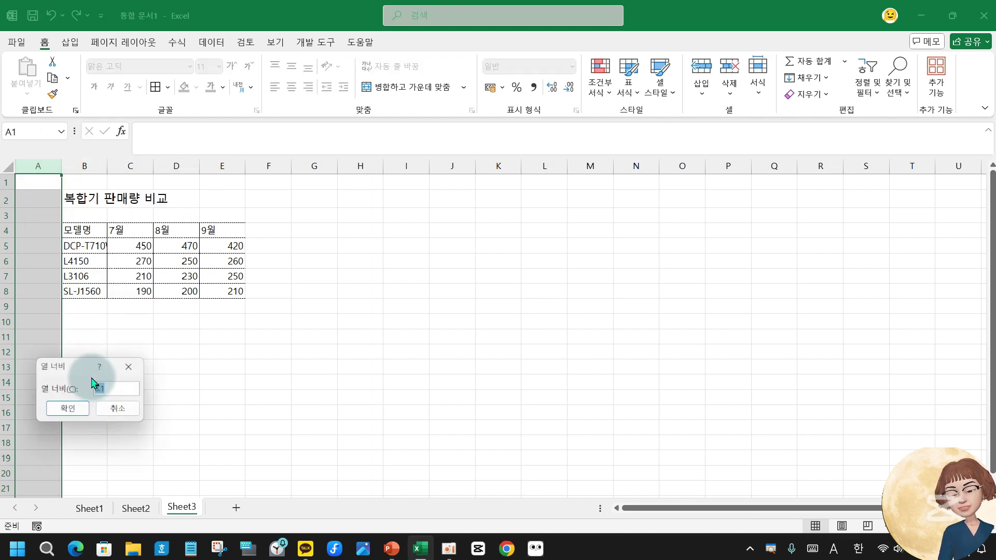
key(BackSpace)
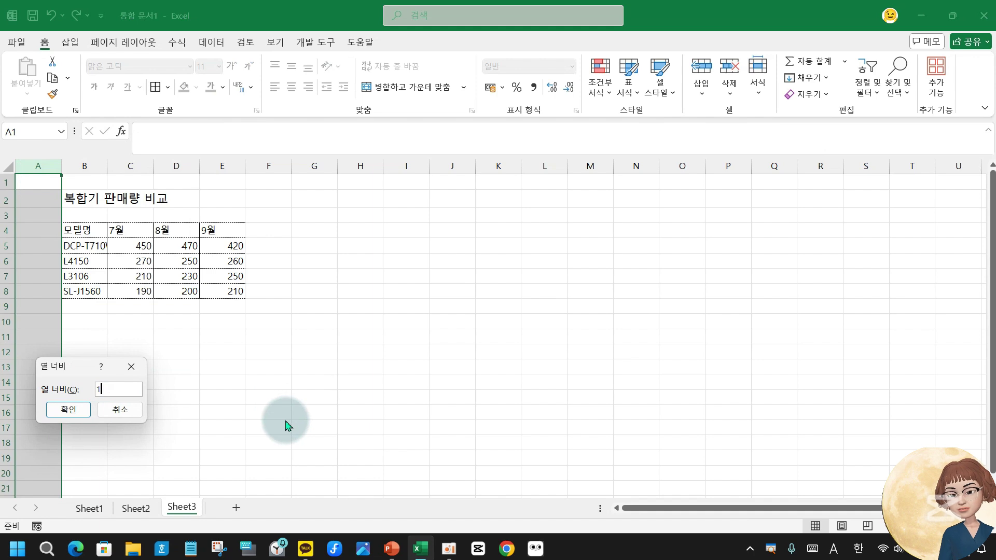
text(1)
key(Return)
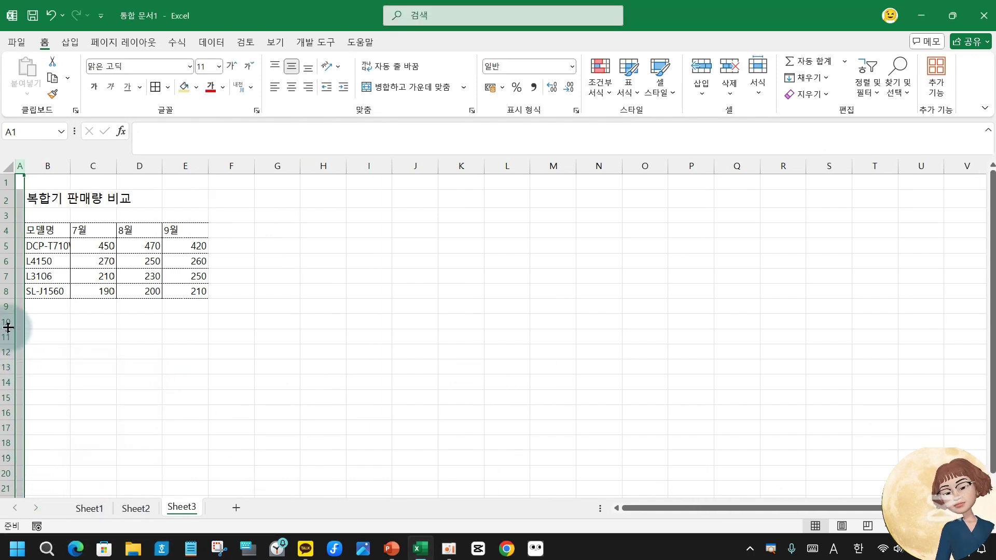
Resize column B to fit the printer model names.
double_click(69, 168)
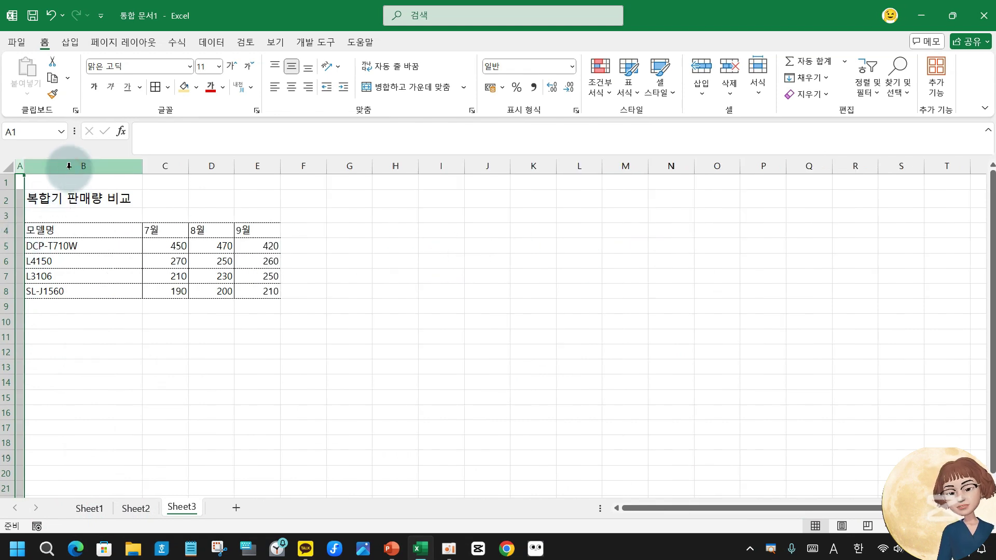
click(40, 198)
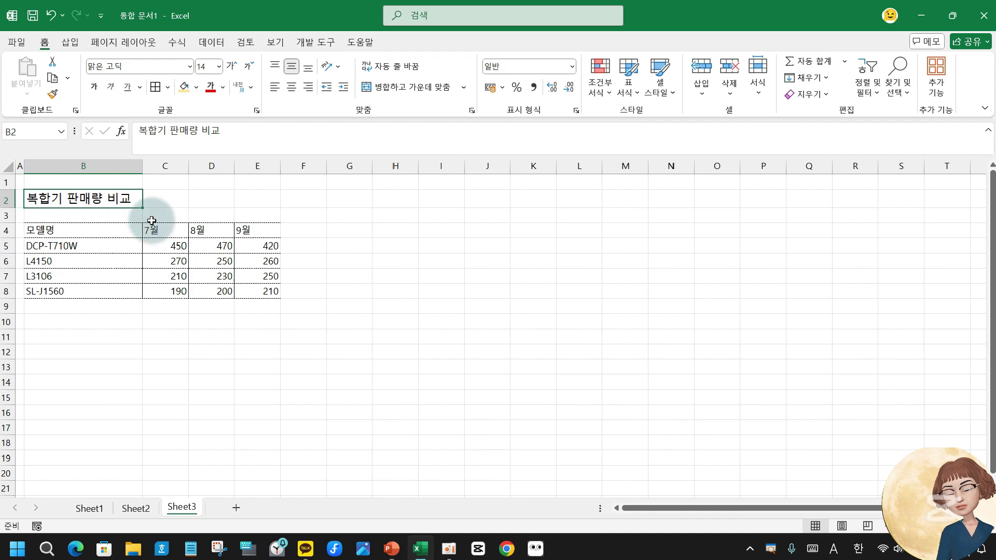
drag(143, 166, 87, 189)
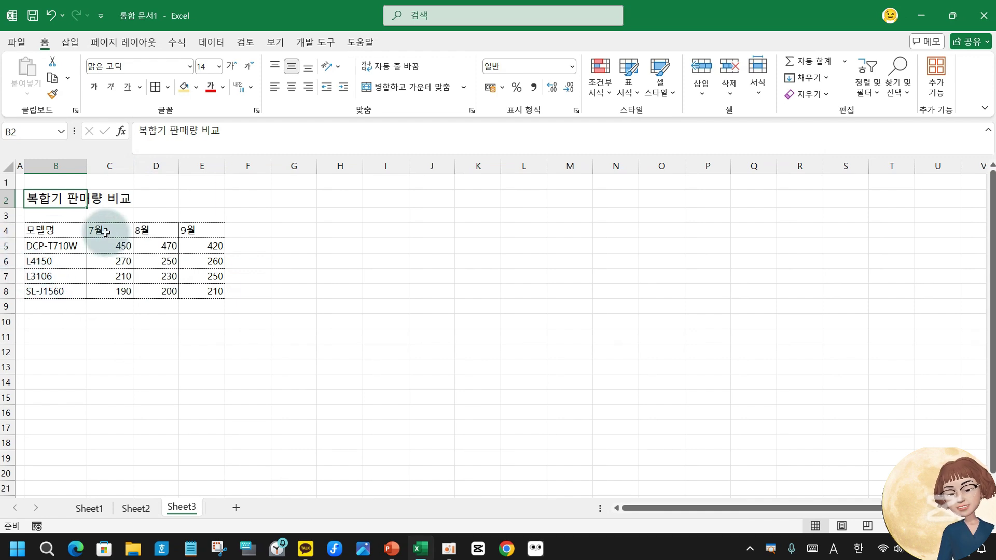
Fill the header cells B4:E4 with yellow.
drag(52, 230, 190, 228)
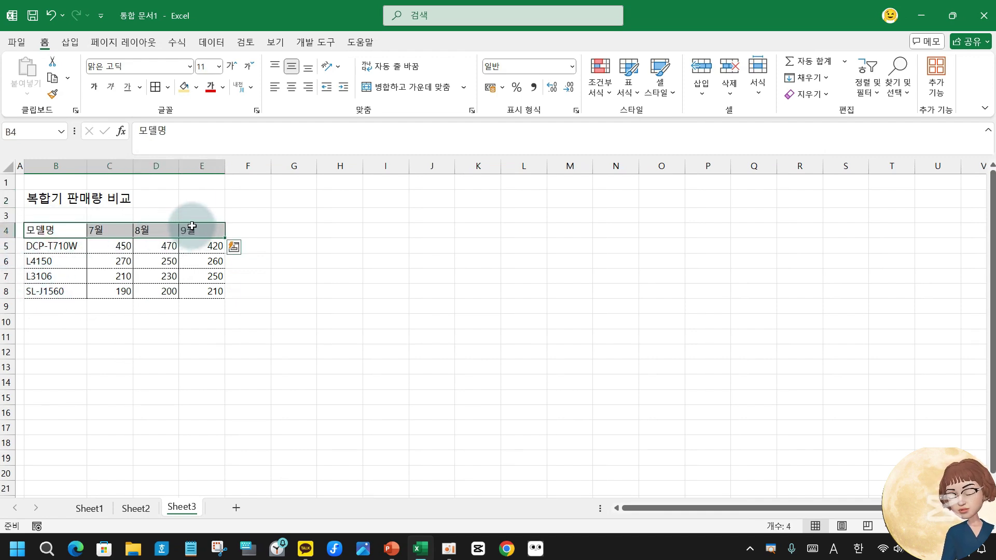
click(185, 88)
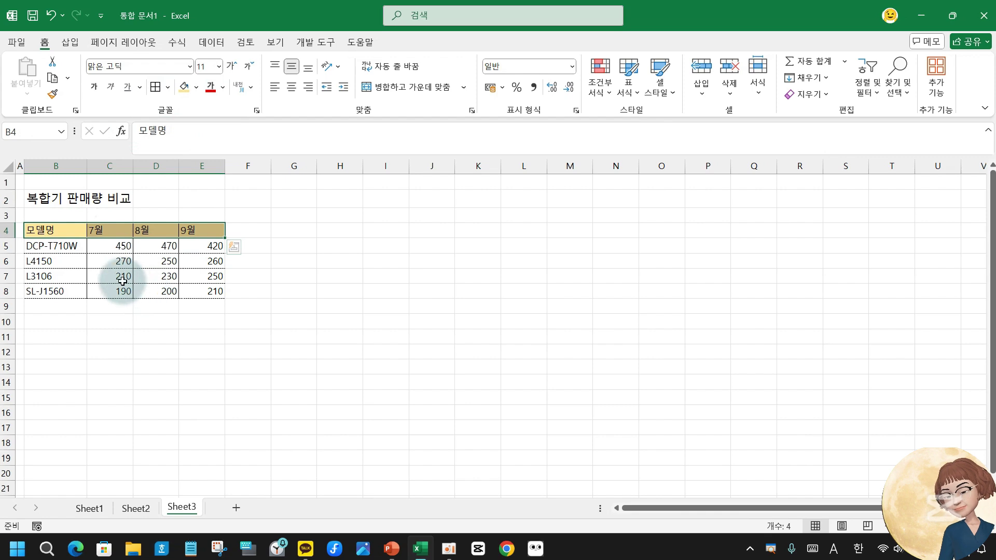
click(125, 279)
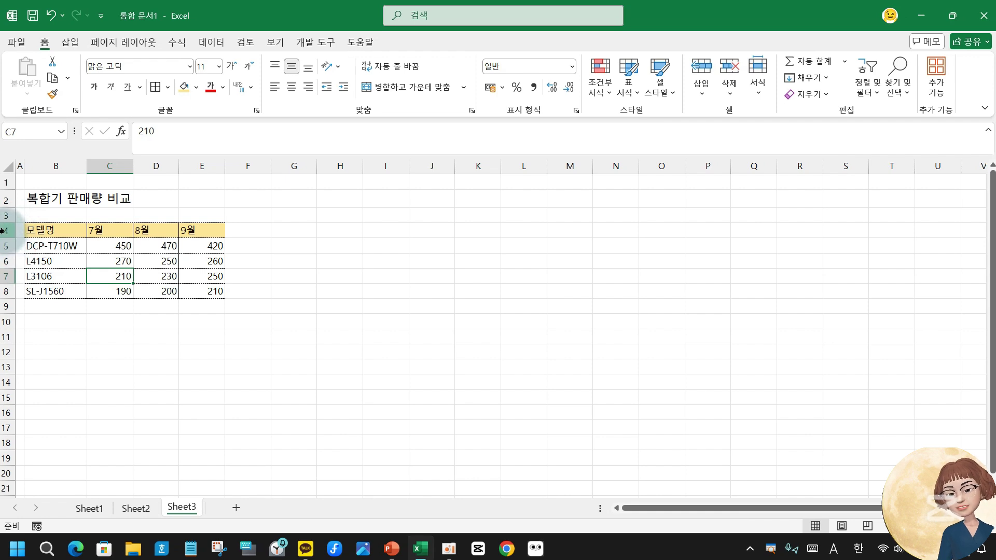
Set the height of table rows 4–8 to 20.
drag(3, 231, 2, 291)
right_click(3, 291)
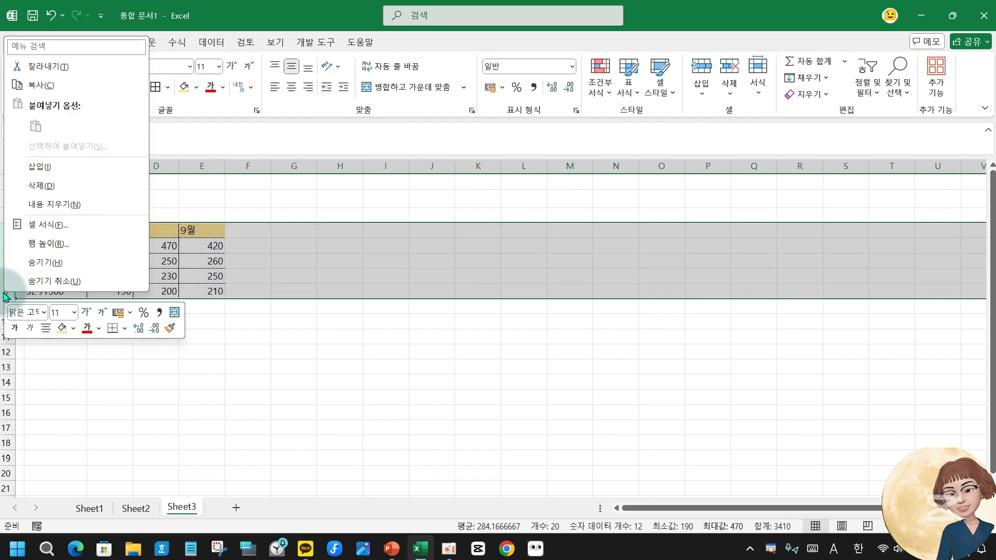
click(52, 246)
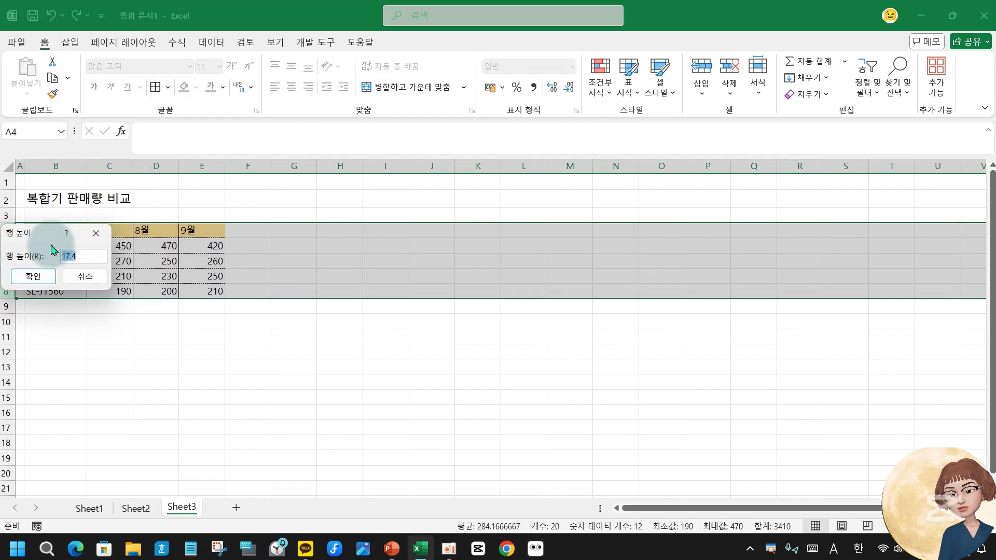
text(20)
click(33, 276)
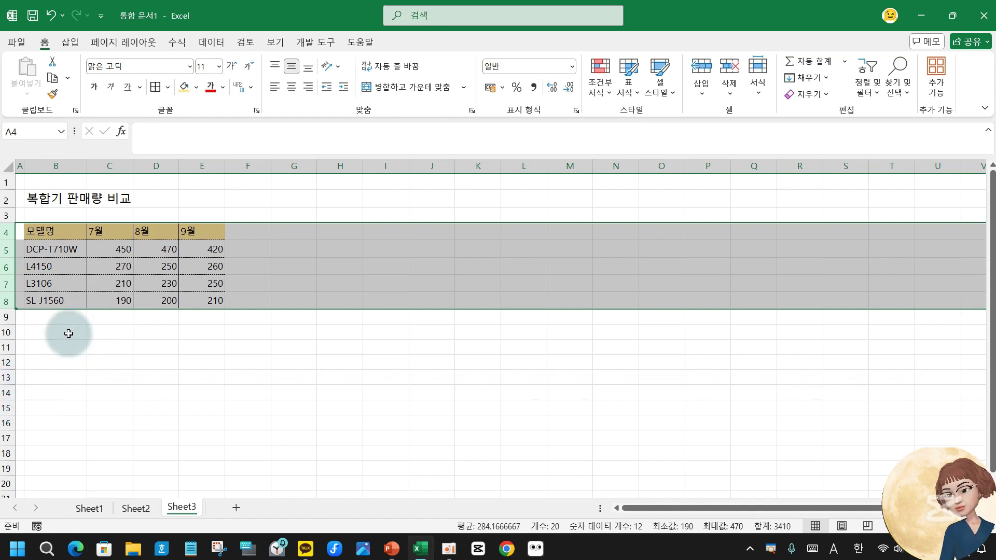
click(55, 300)
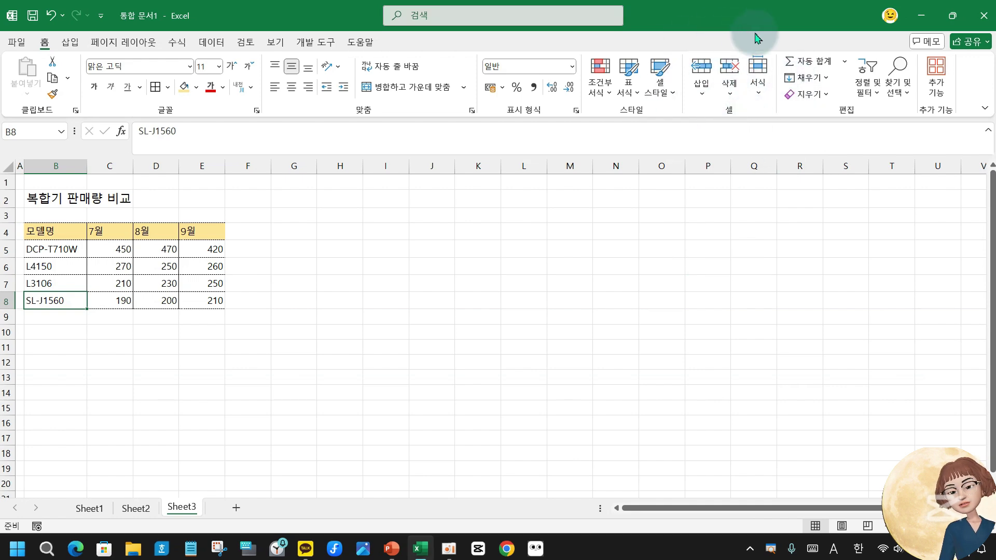
right_click(75, 265)
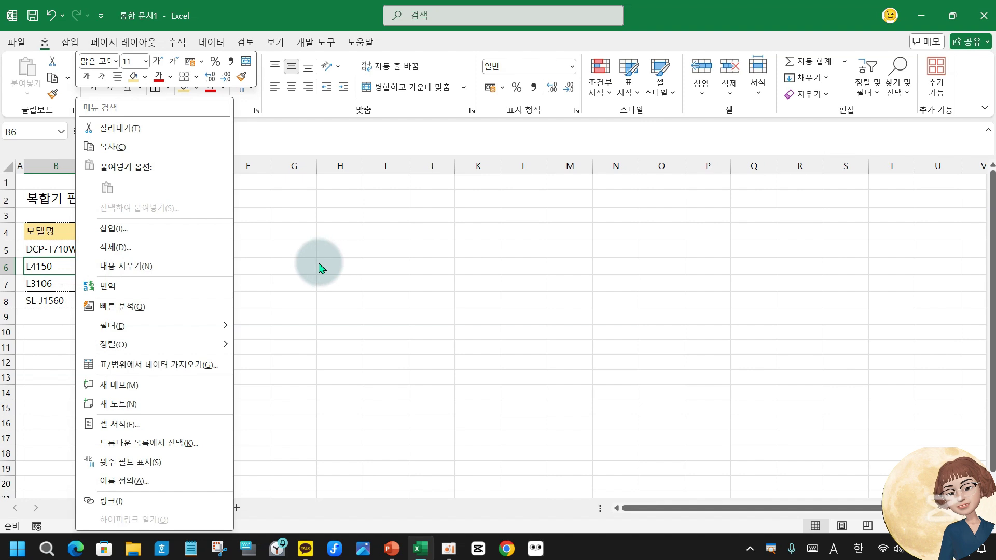
click(285, 282)
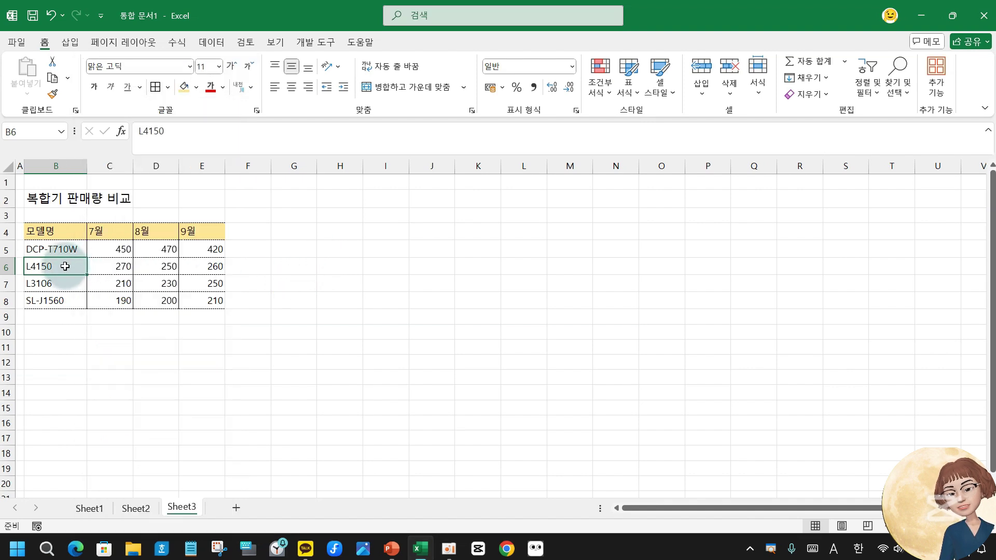